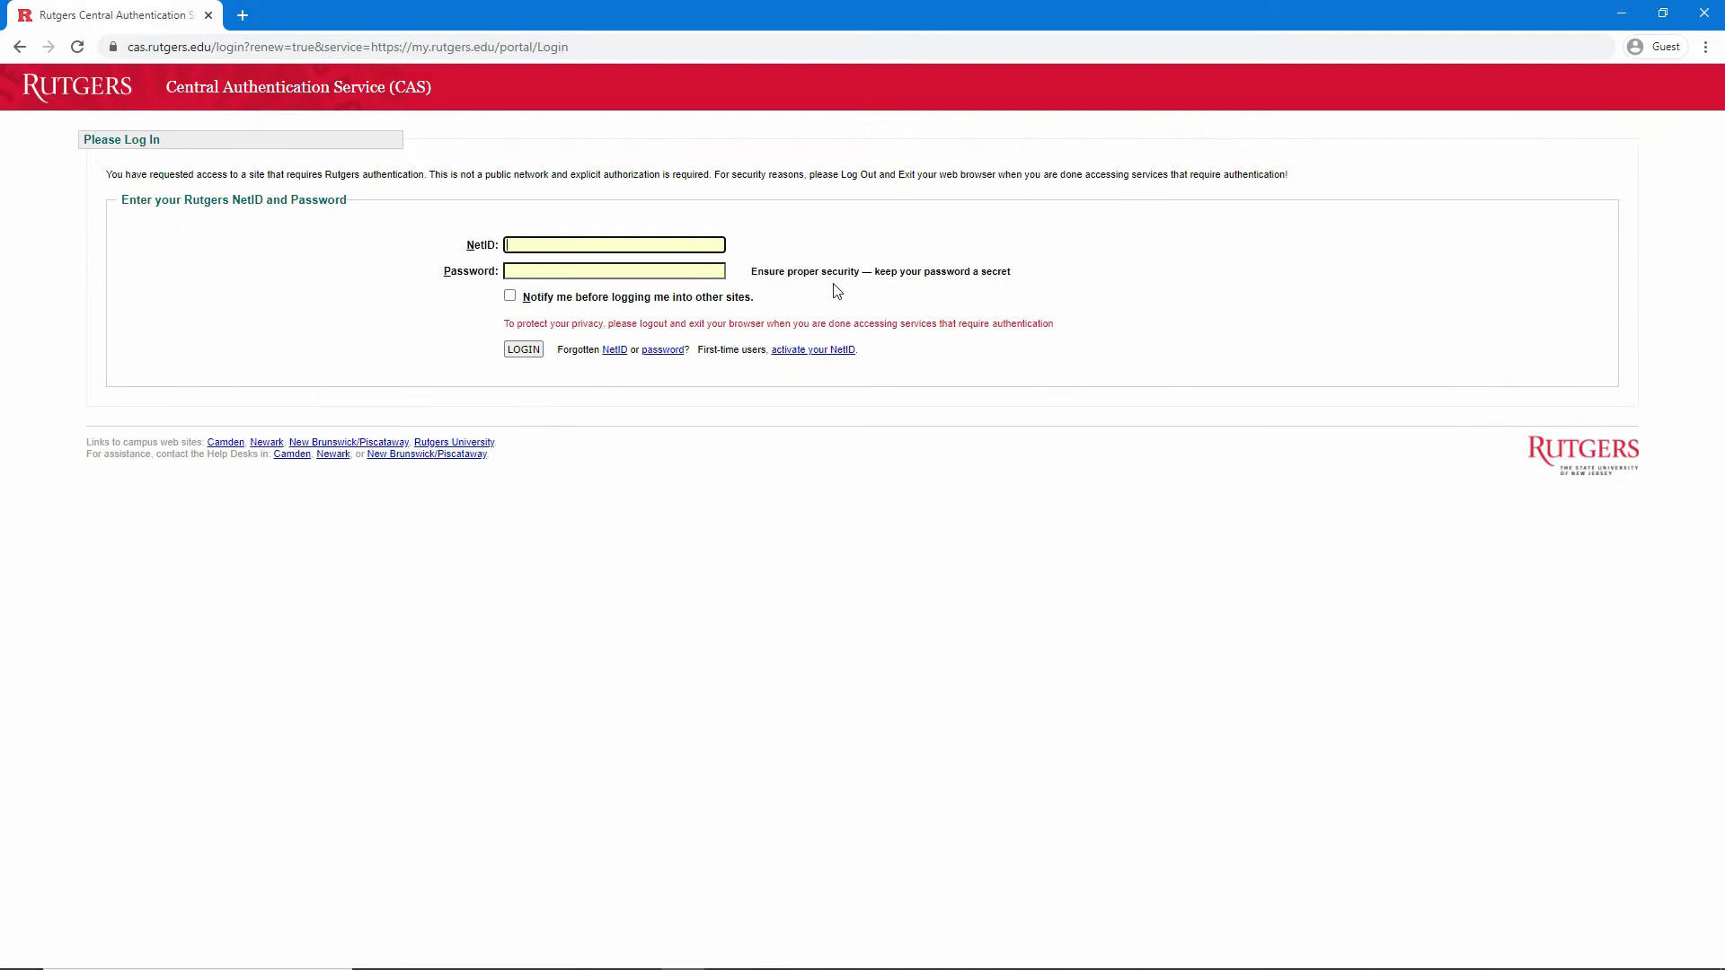
Sign in to the myRutgers Portal with the student's NetID and password
{"action": "type", "text": "acstst21"}
{"action": "key", "text": "Tab"}
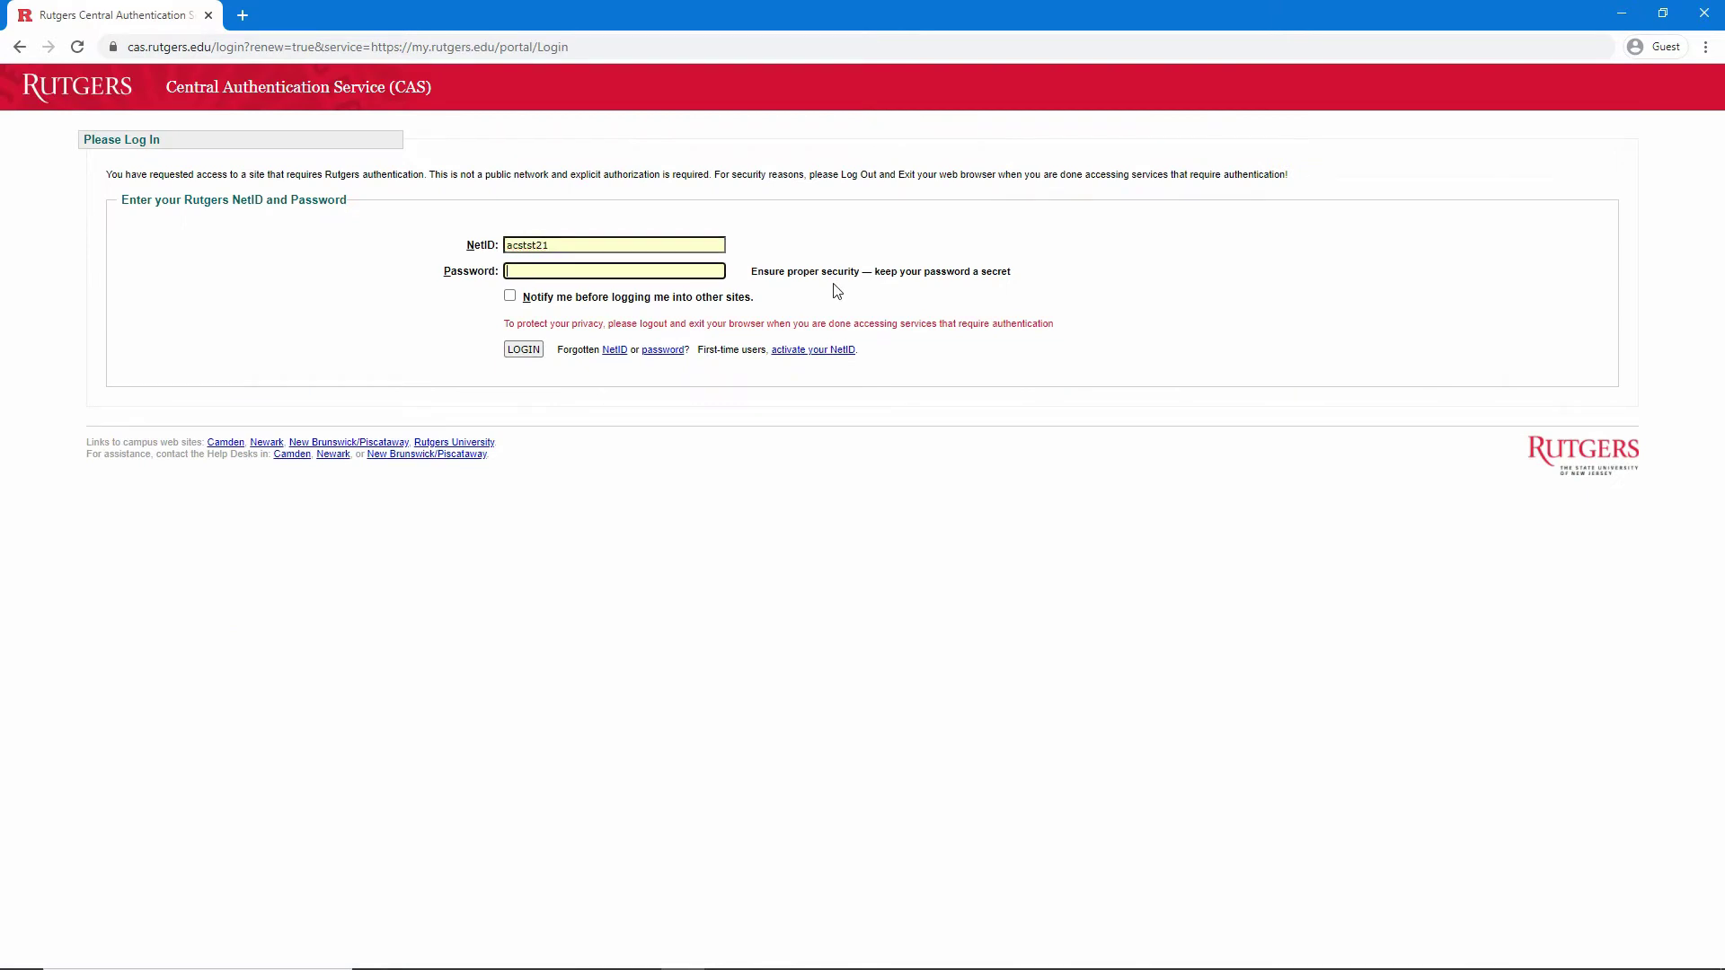
{"action": "type", "text": "••••••••••"}
{"action": "key", "text": "Return"}
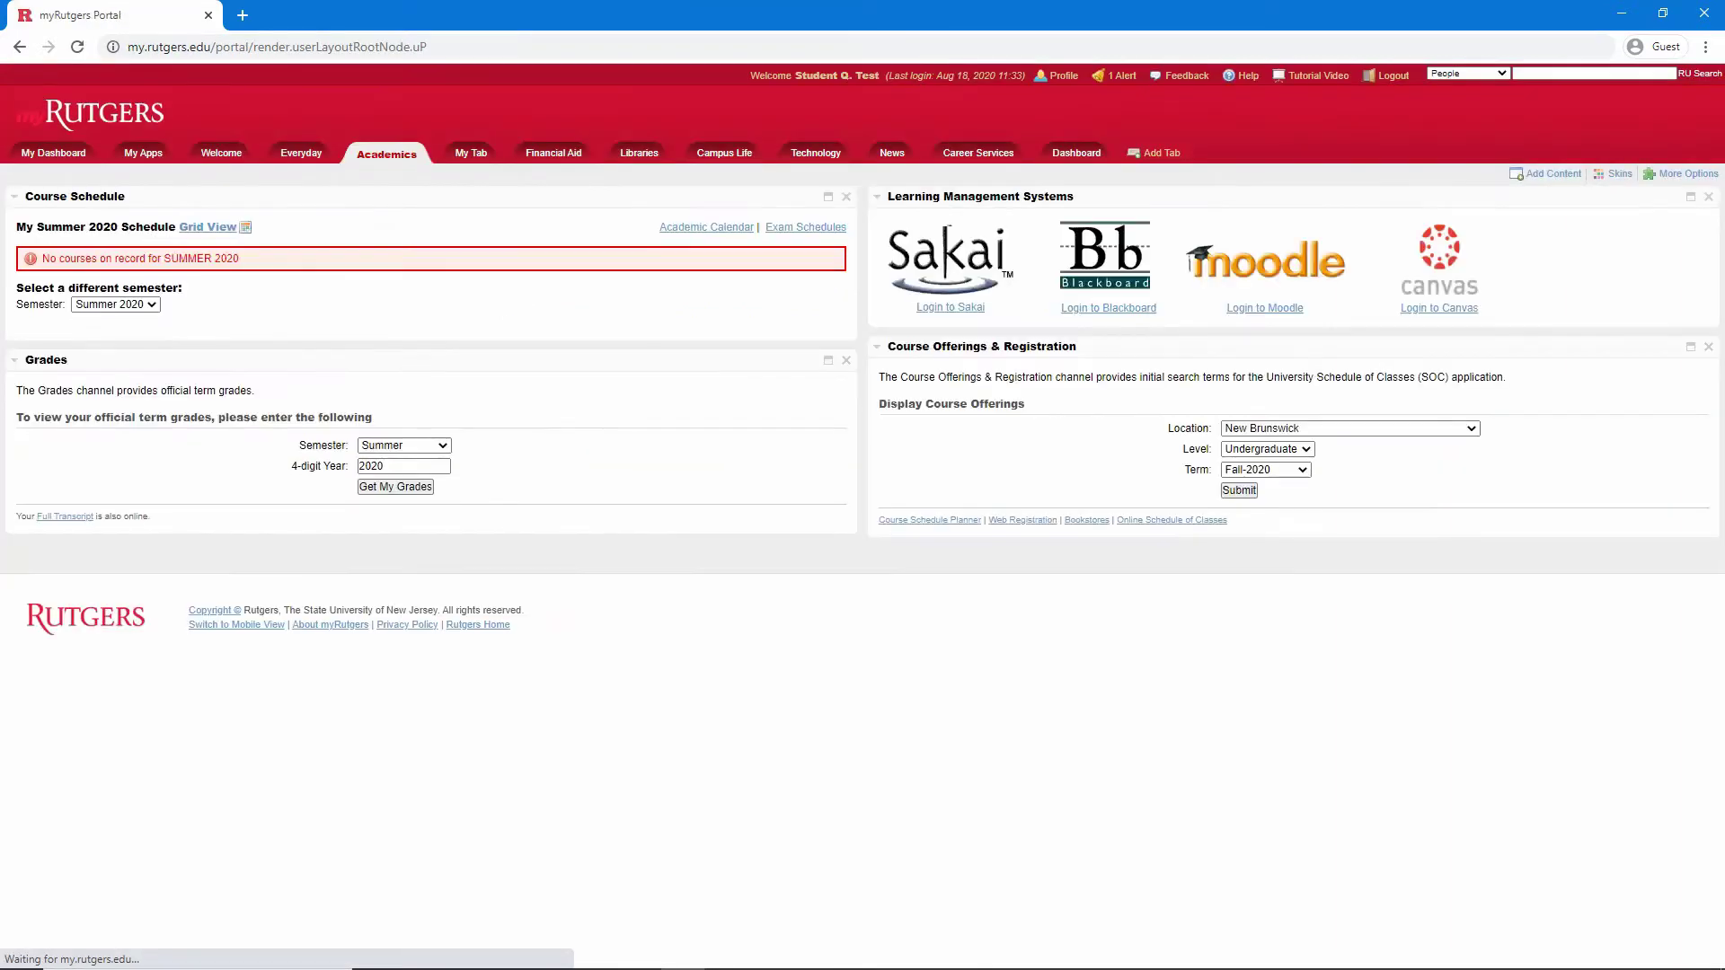
From My Dashboard, launch Degree Navigator via PLAN under Academic Progress
{"action": "left_click", "coordinate": [56, 152]}
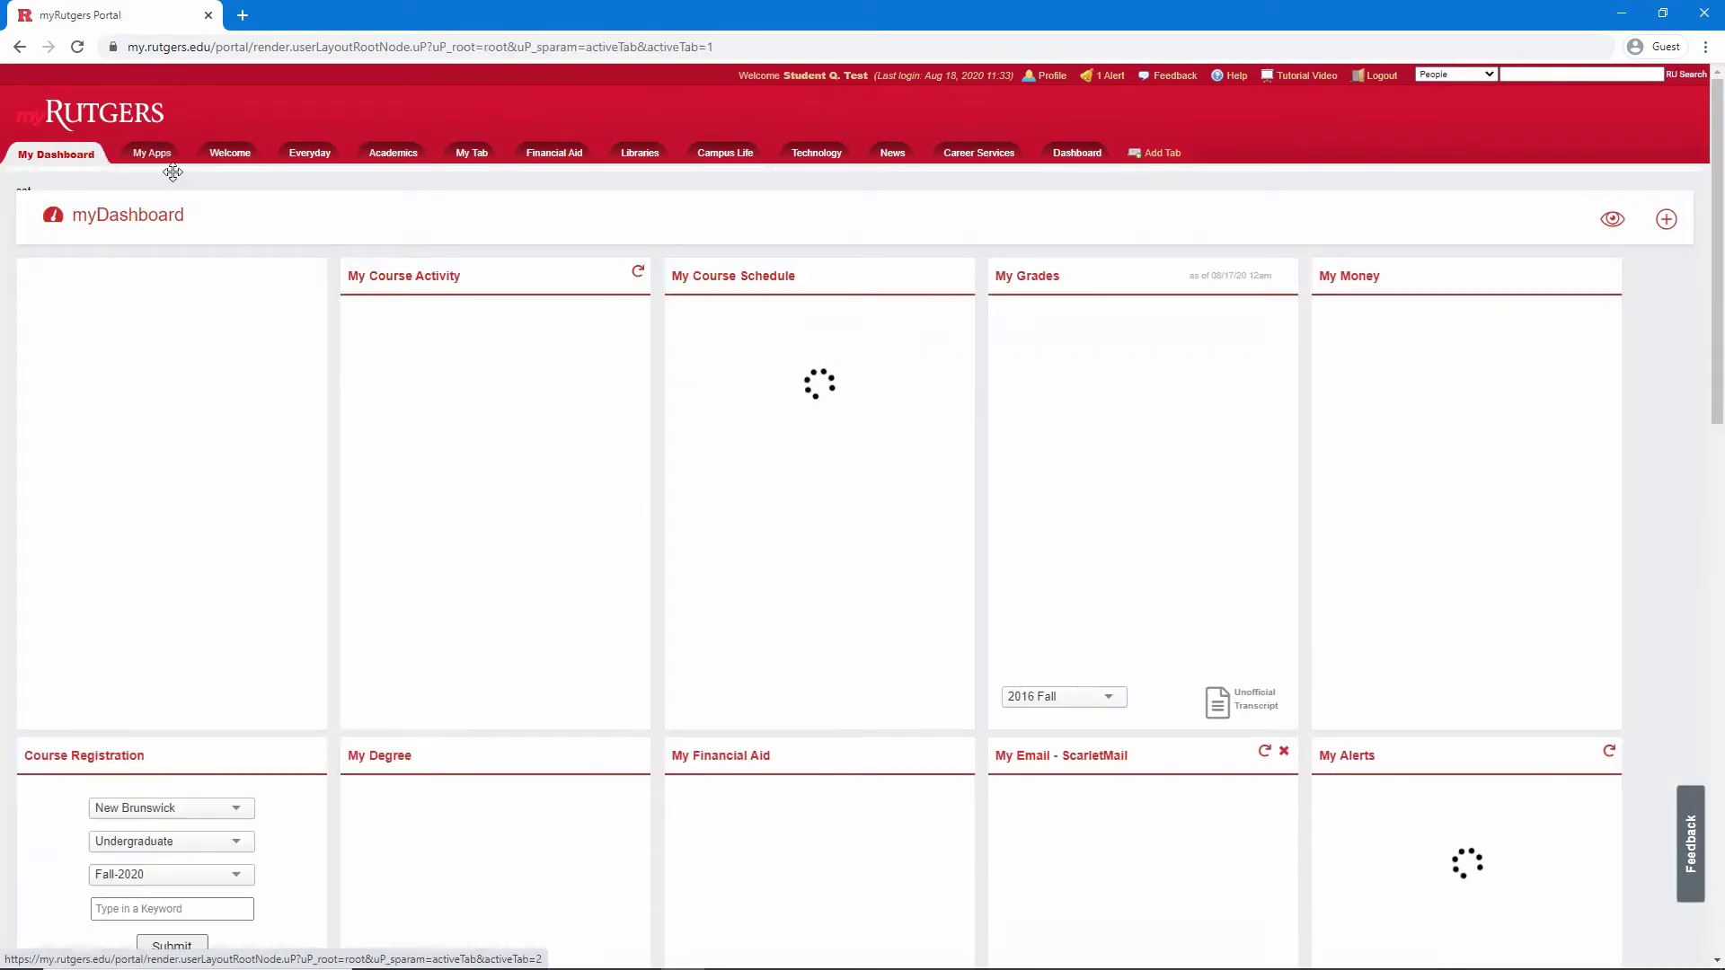
{"action": "scroll", "coordinate": [176, 202], "scroll_direction": "down", "scroll_amount": 4}
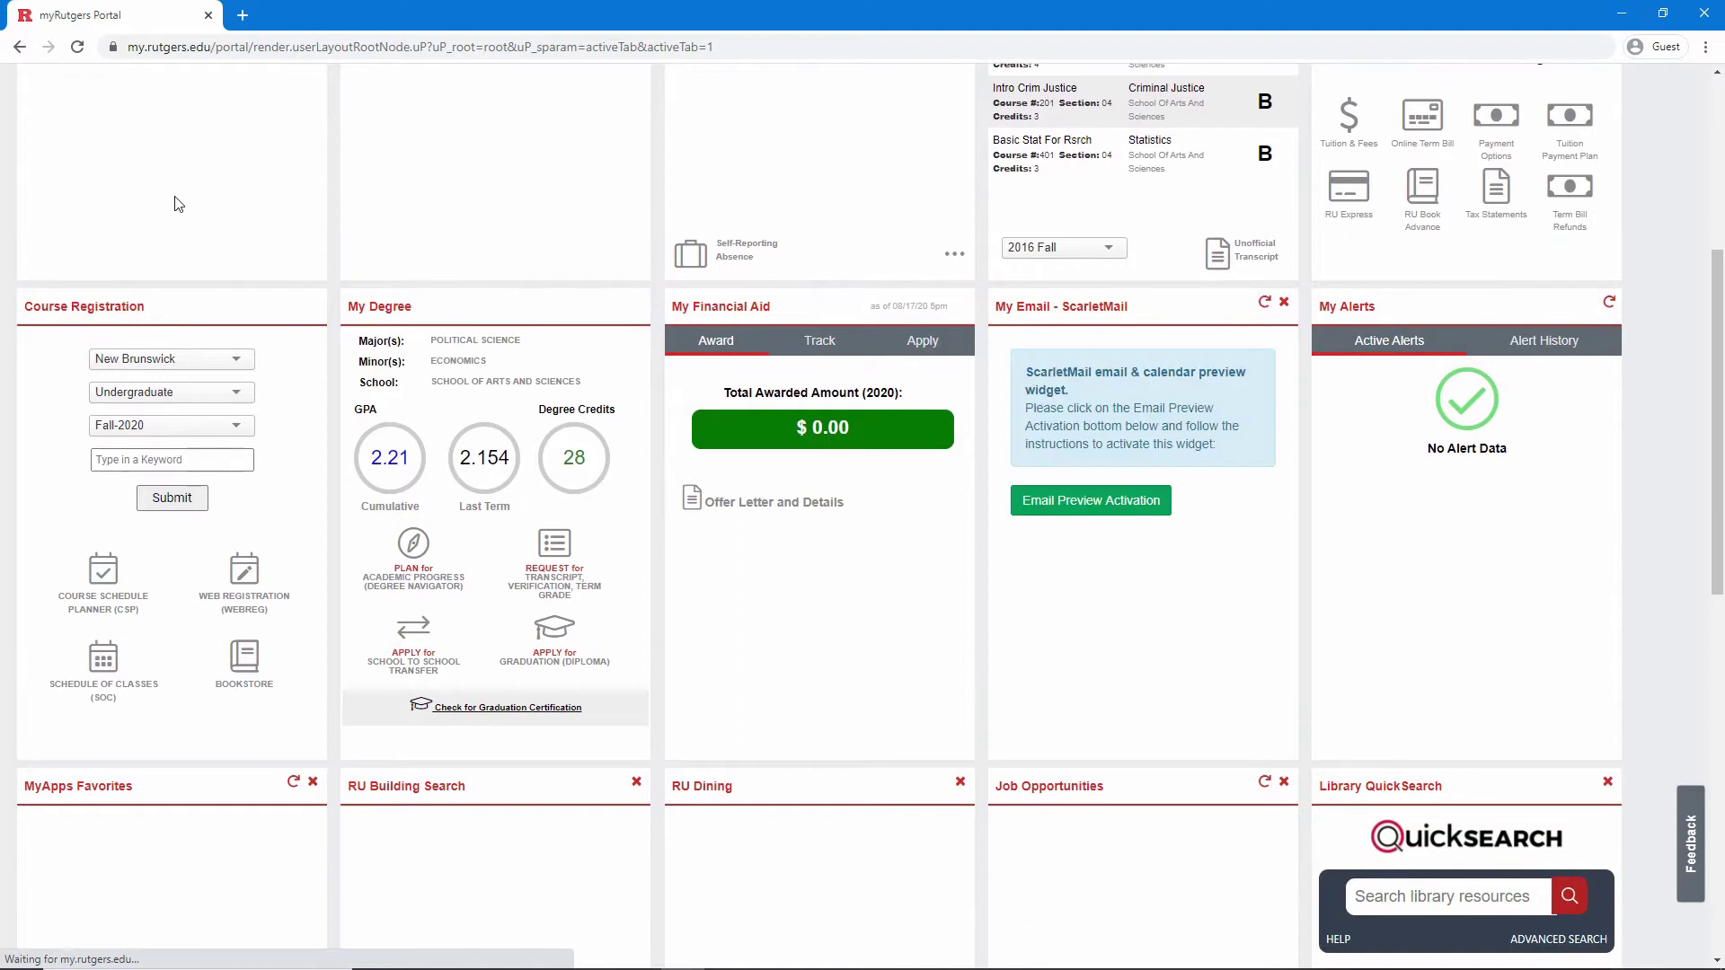
{"action": "left_click", "coordinate": [396, 579]}
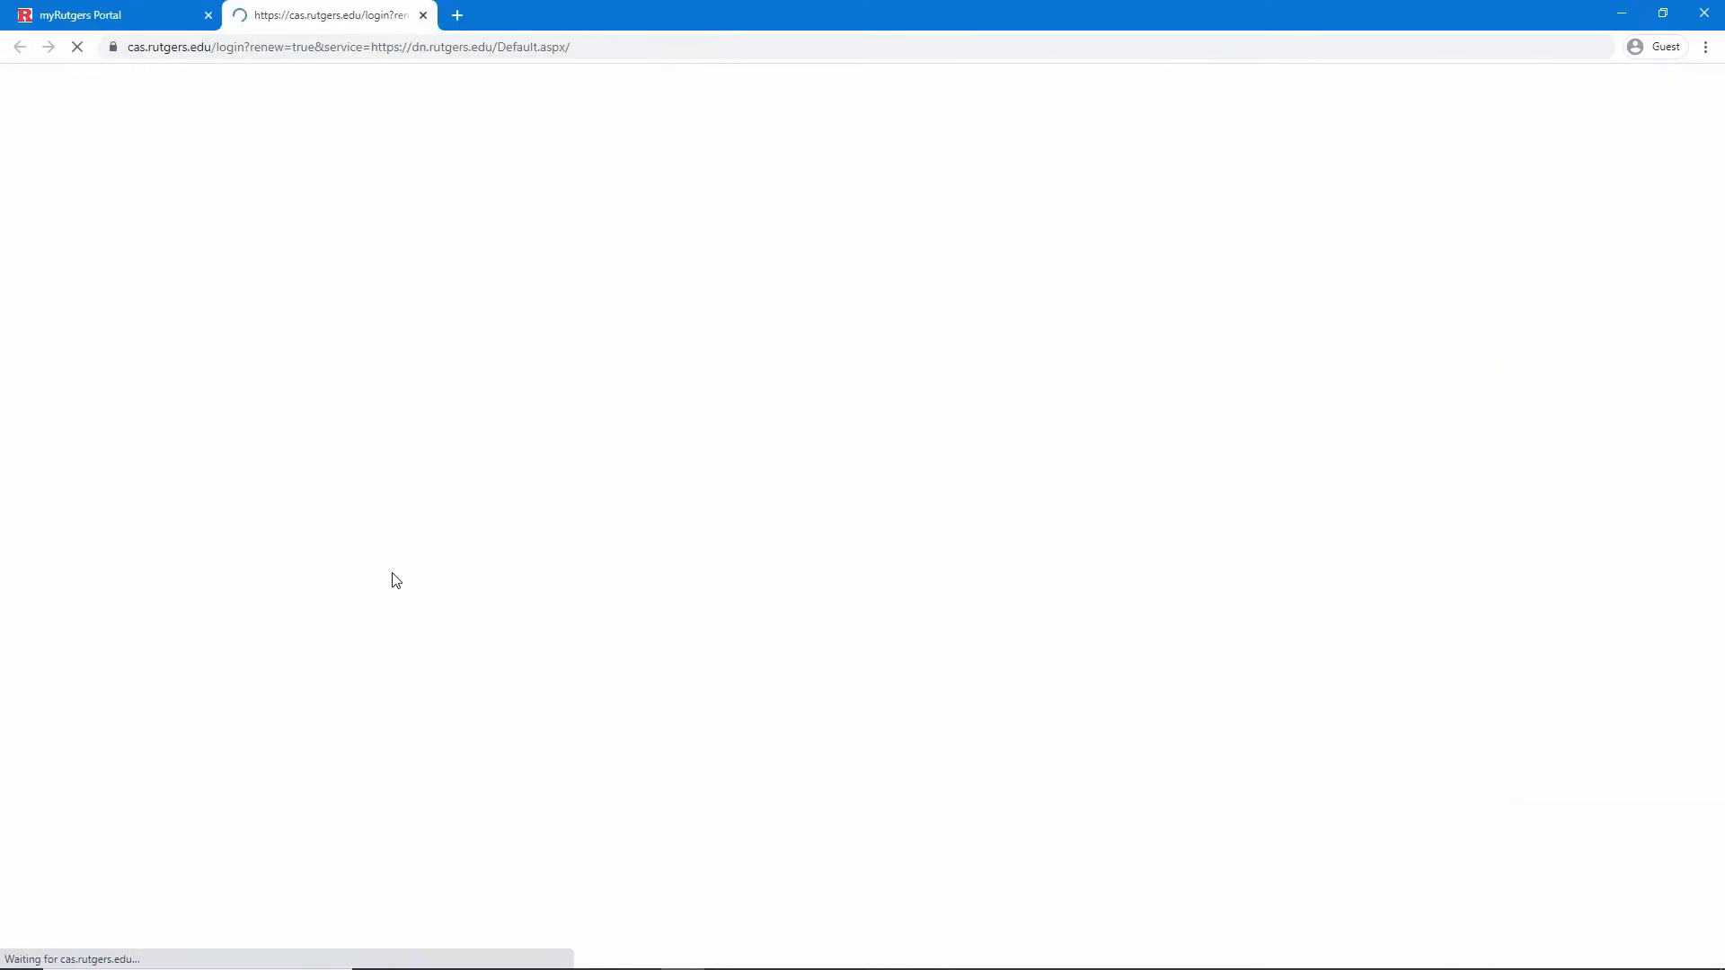
Log in to Degree Navigator on the CAS page with the NetID and password
{"action": "type", "text": "ac"}
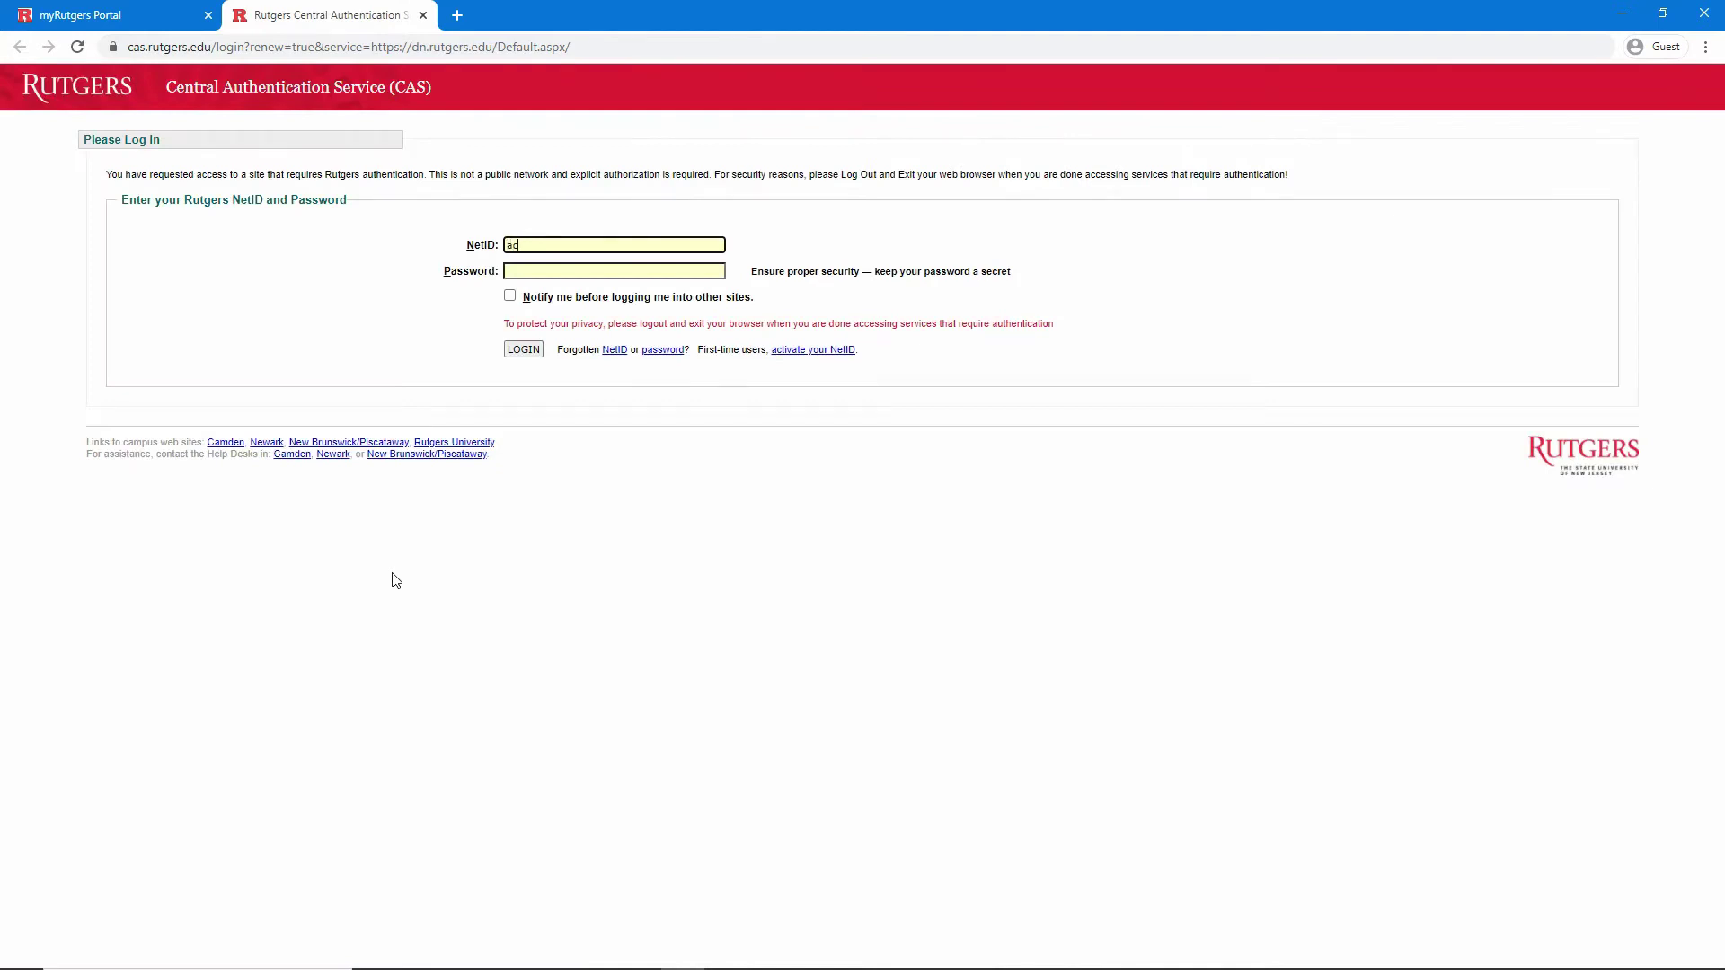
{"action": "type", "text": "stst21"}
{"action": "key", "text": "Tab"}
{"action": "type", "text": "******"}
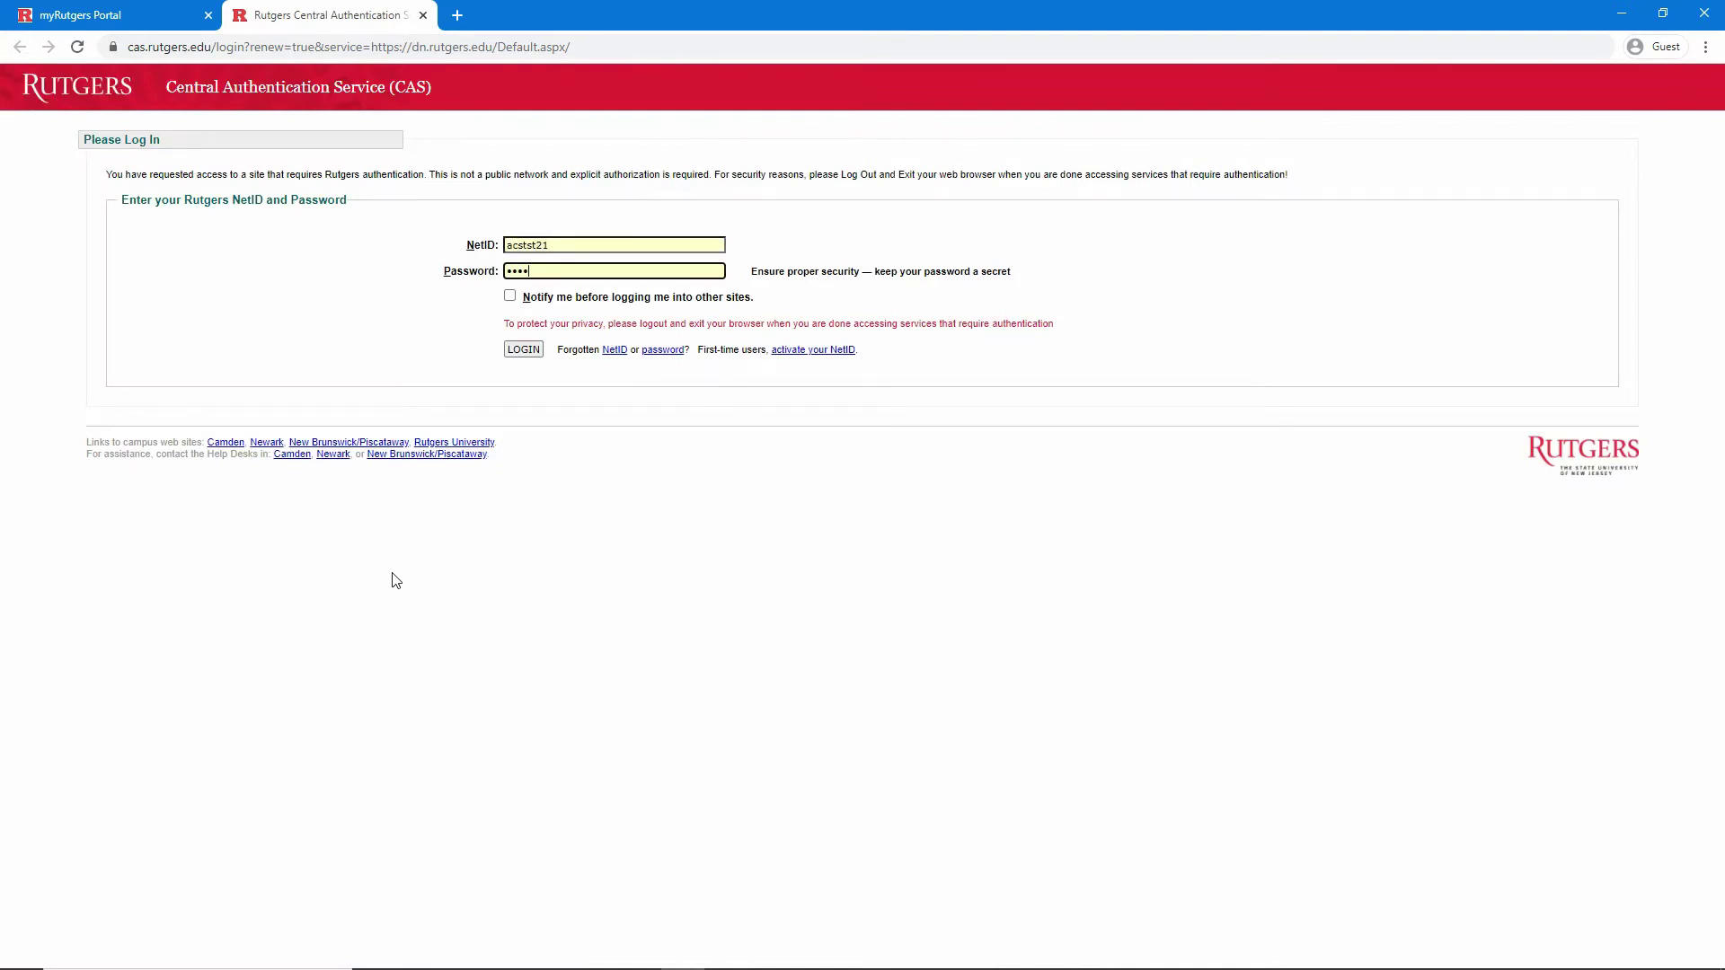
{"action": "type", "text": "****"}
{"action": "key", "text": "Return"}
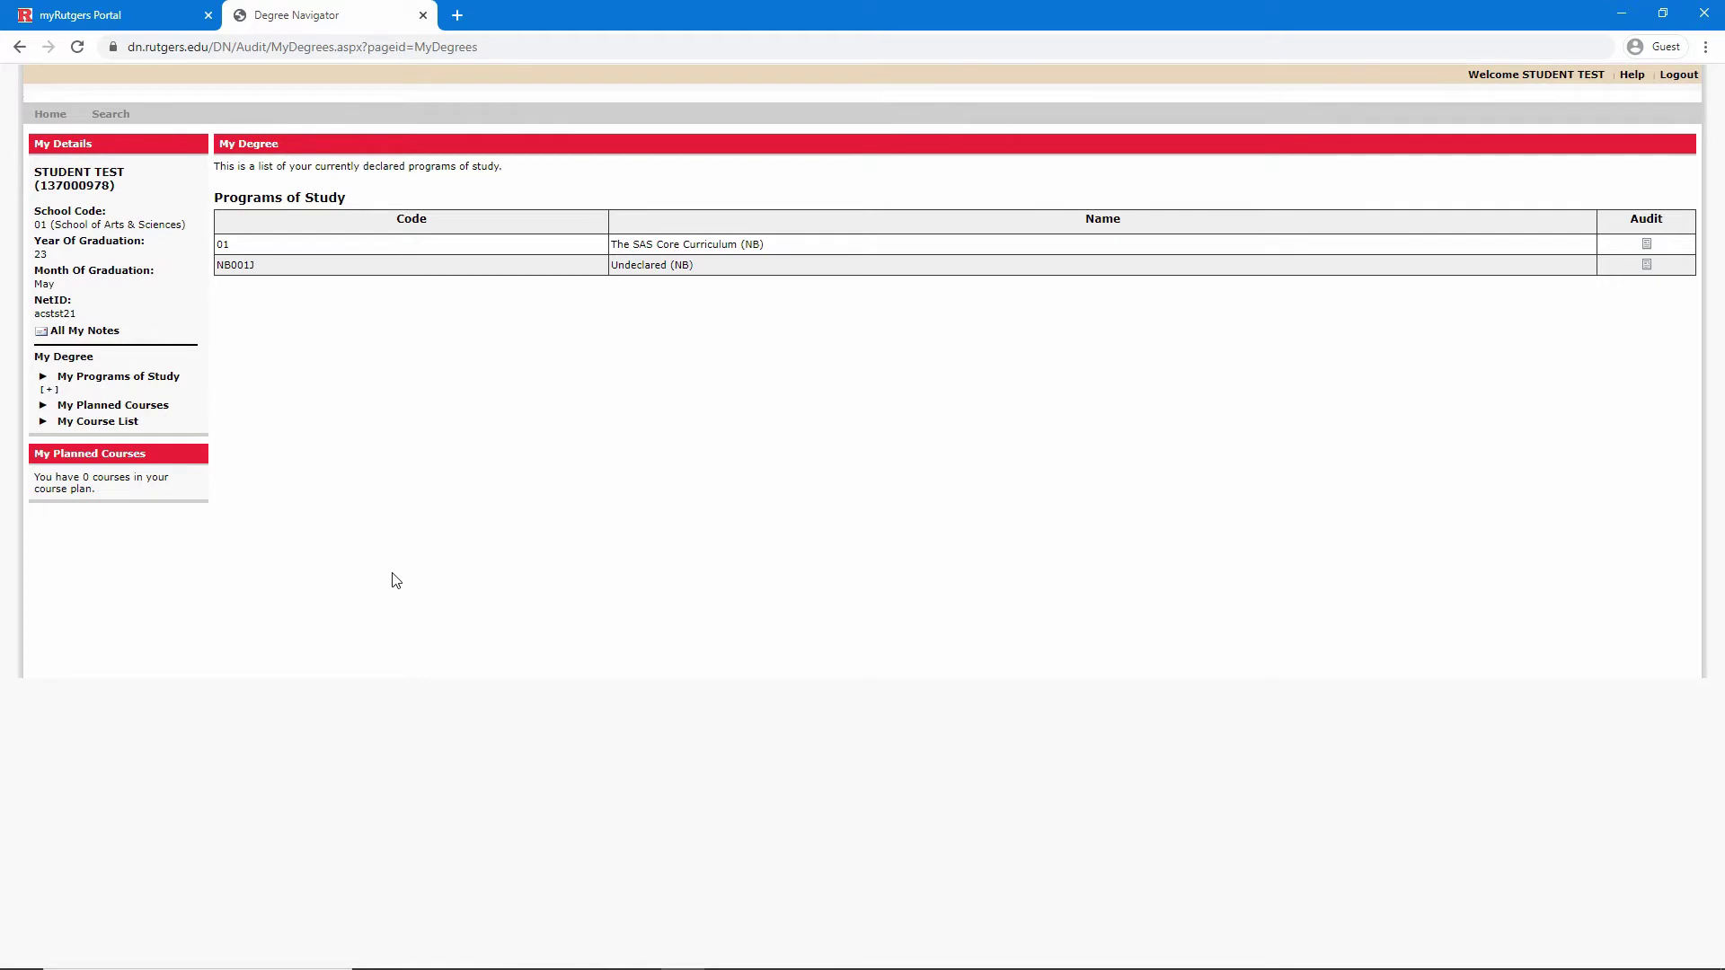
Open My Course List and review the Fall 2015 course rows and the Placement row
{"action": "left_click", "coordinate": [106, 422]}
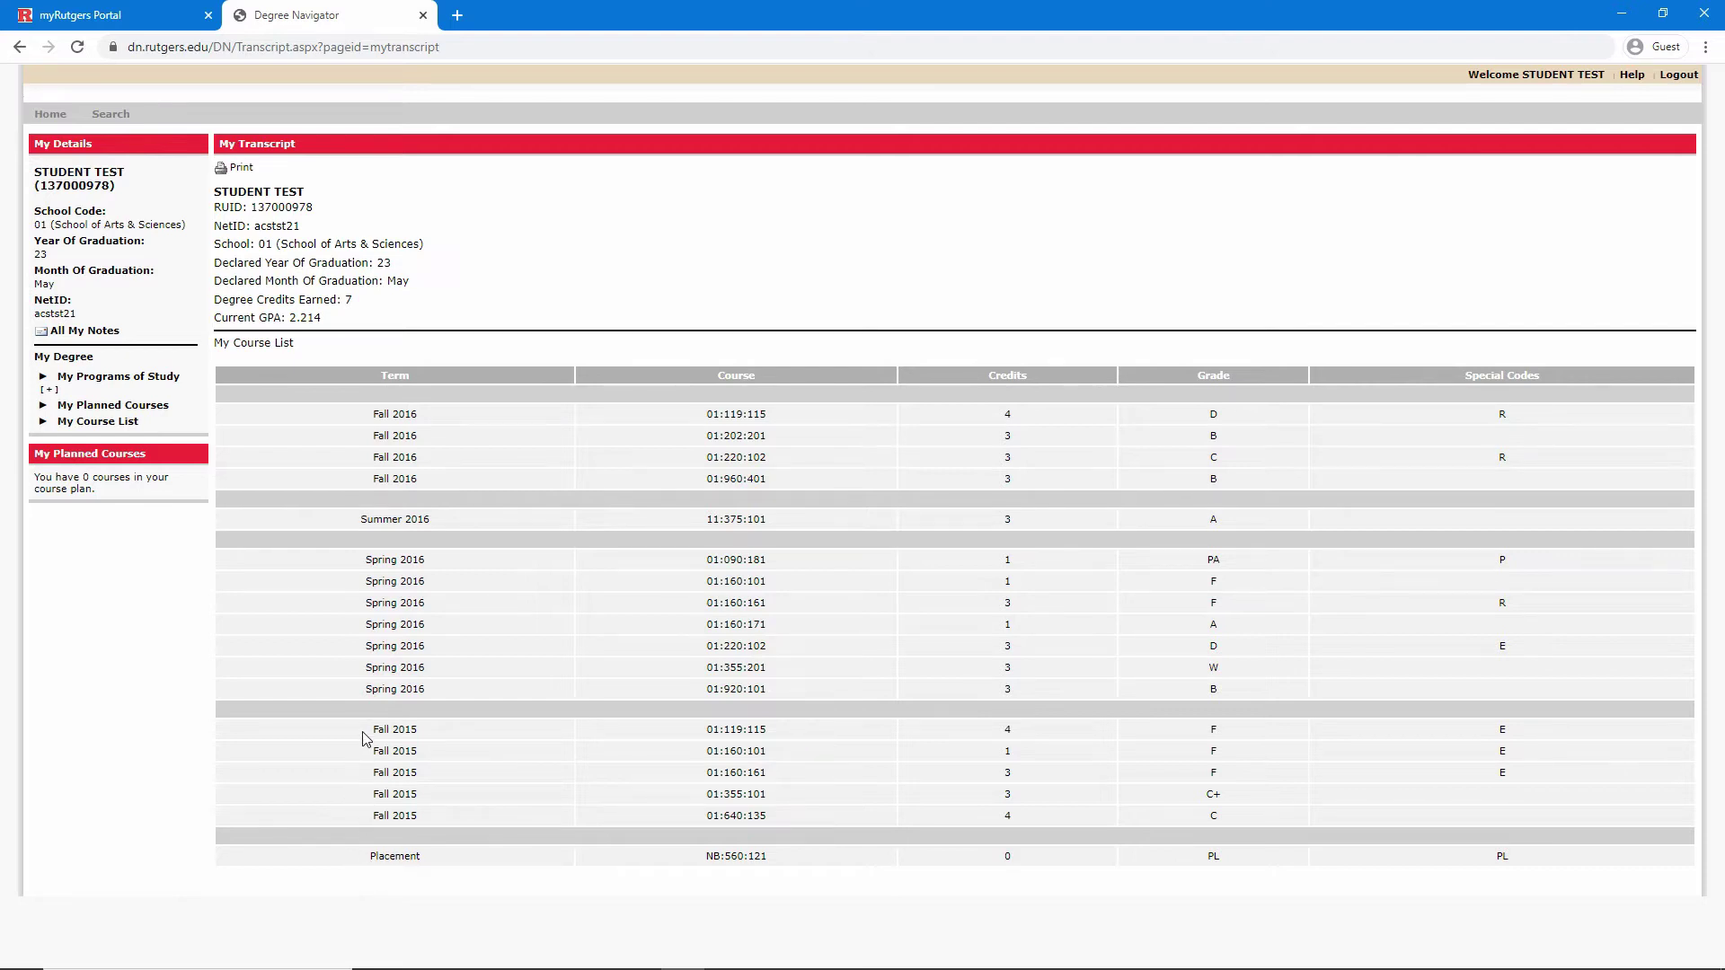
{"action": "left_click_drag", "start_coordinate": [366, 730], "coordinate": [419, 730]}
{"action": "left_click_drag", "start_coordinate": [531, 751], "coordinate": [1169, 853]}
{"action": "left_click", "coordinate": [1168, 858]}
{"action": "left_click_drag", "start_coordinate": [360, 870], "coordinate": [882, 885]}
{"action": "left_click", "coordinate": [882, 885]}
Check the 7 Degree Credits Earned, the Fall 2015–Fall 2016 courses and the failing Fall 2015 grades
{"action": "triple_click", "coordinate": [328, 305]}
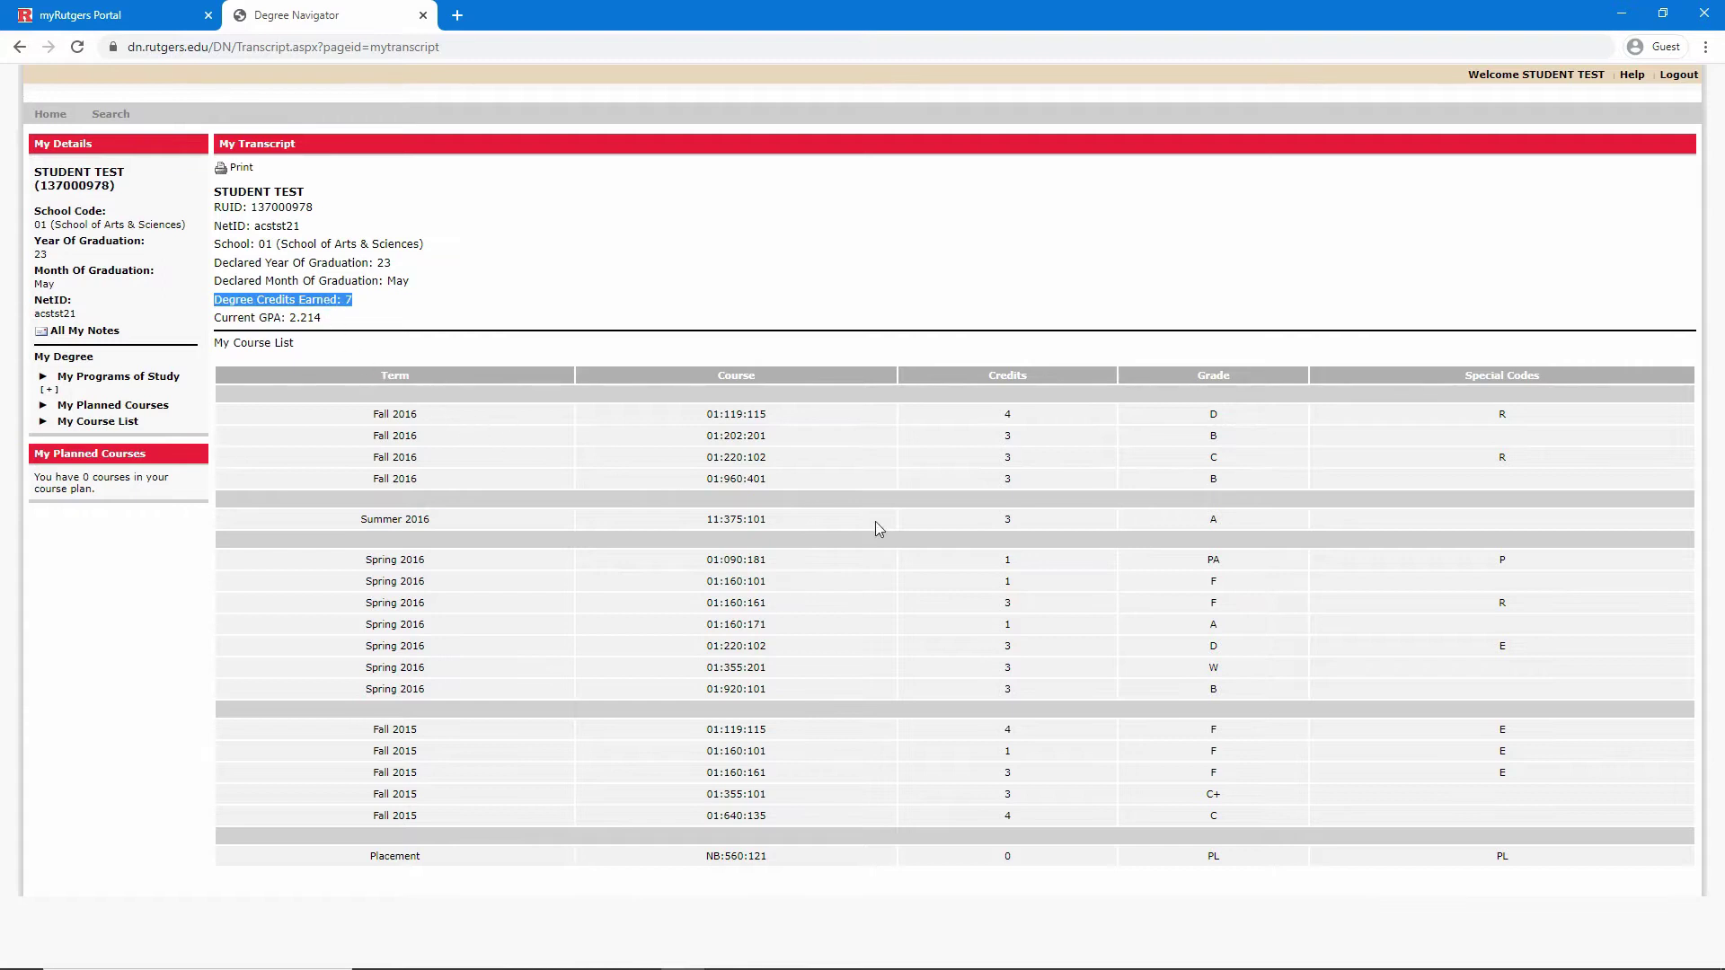
{"action": "left_click_drag", "start_coordinate": [993, 419], "coordinate": [1023, 759]}
{"action": "left_click", "coordinate": [1023, 759]}
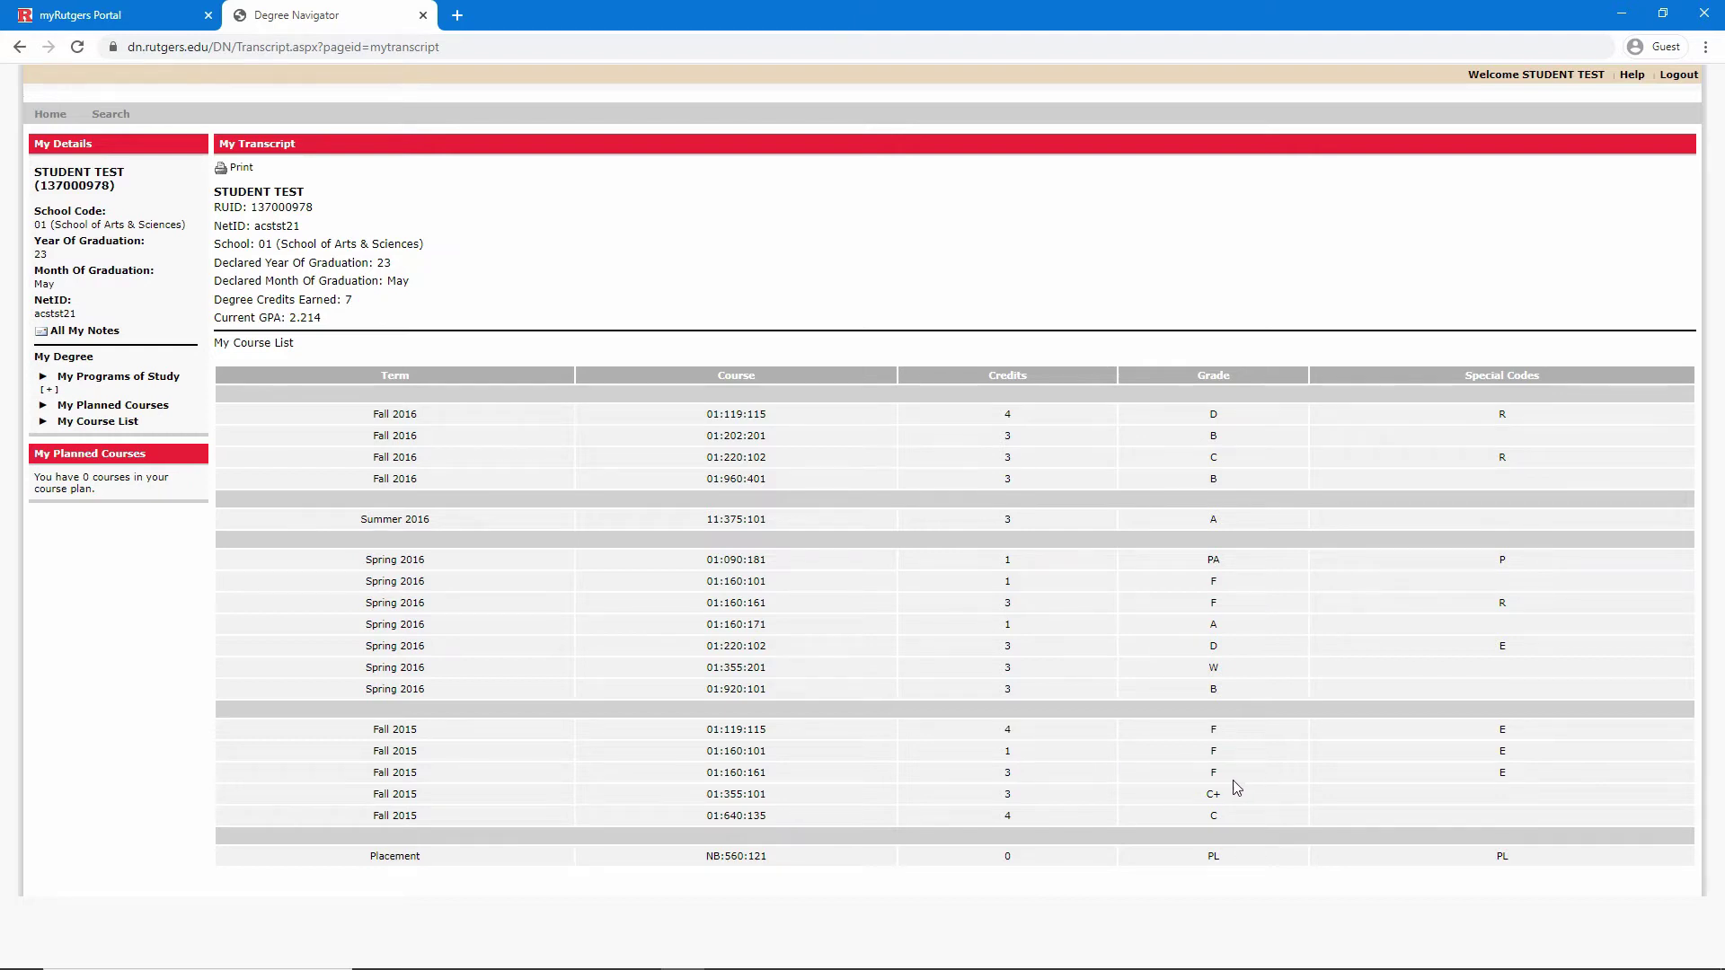
{"action": "left_click_drag", "start_coordinate": [1219, 775], "coordinate": [1211, 742]}
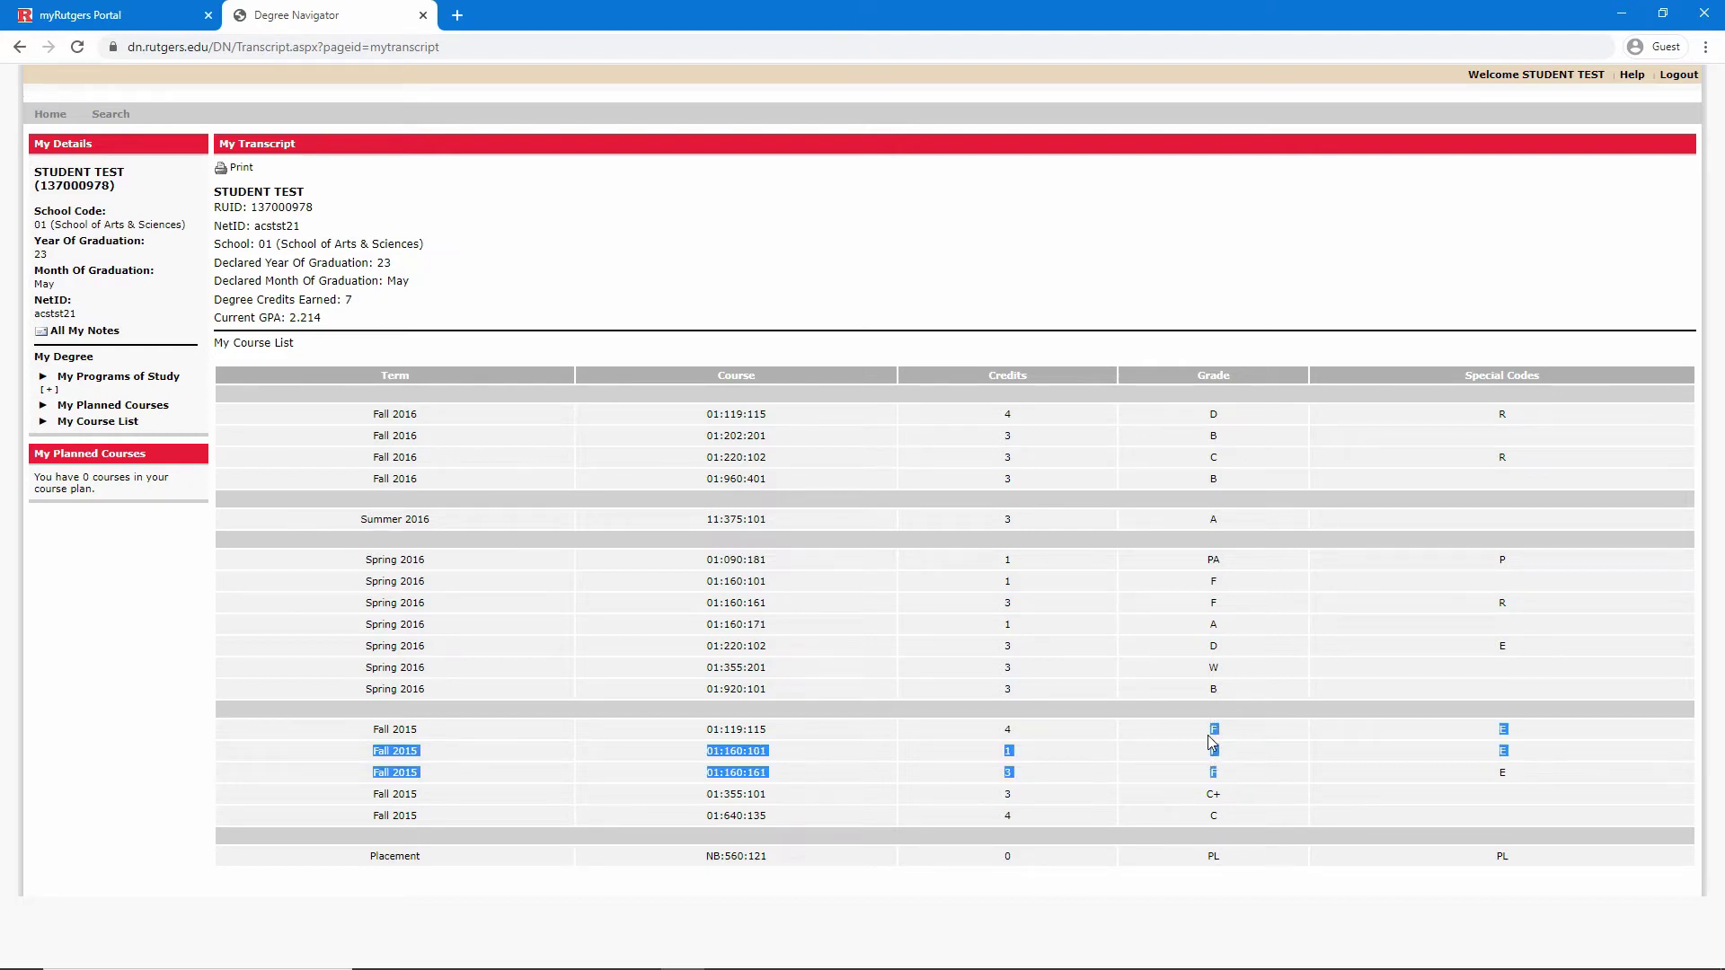
{"action": "left_click", "coordinate": [1211, 742]}
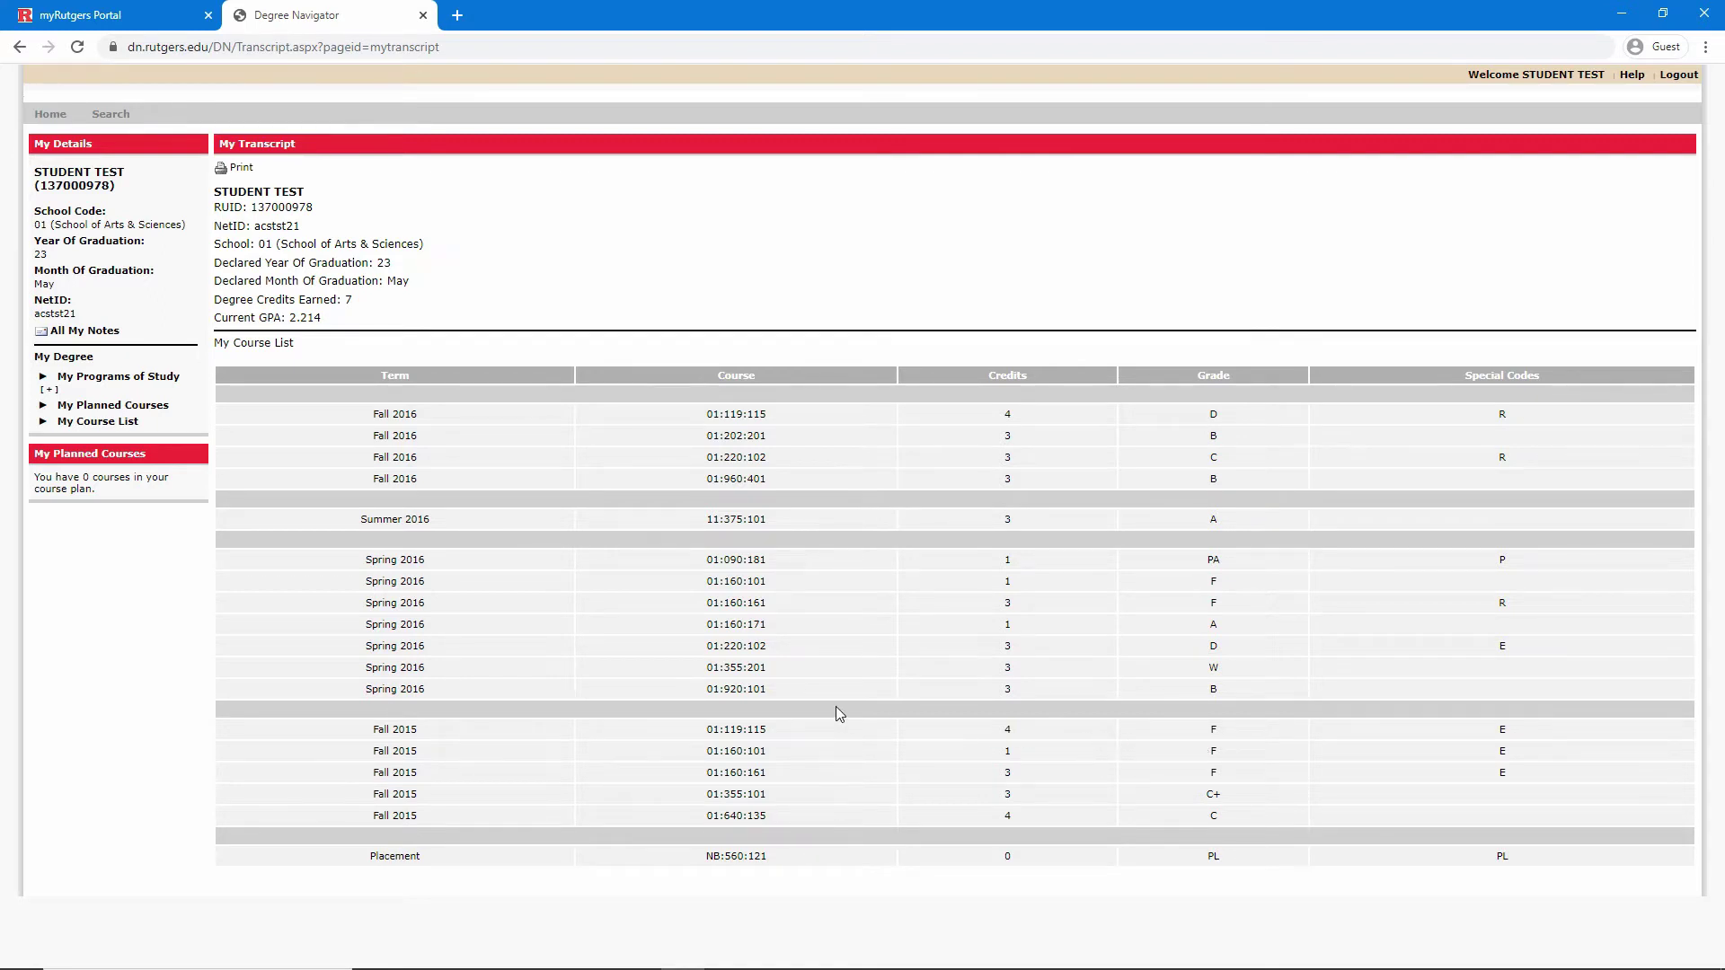
{"action": "left_click", "coordinate": [738, 648]}
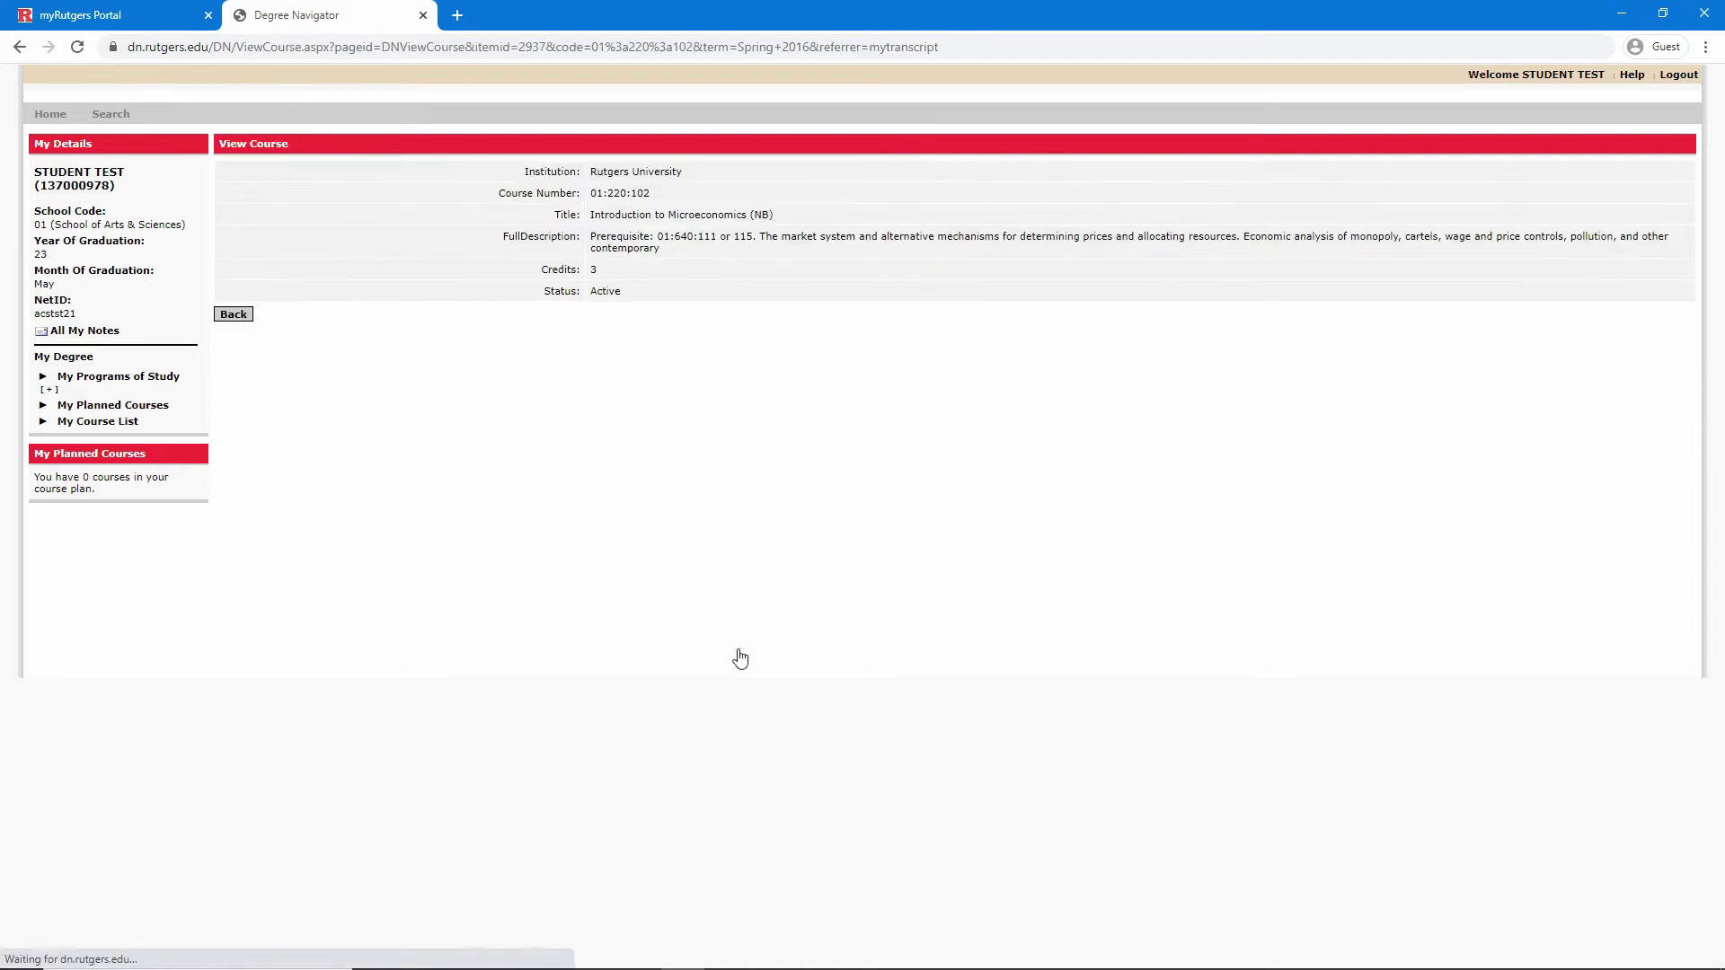
{"action": "left_click", "coordinate": [18, 47]}
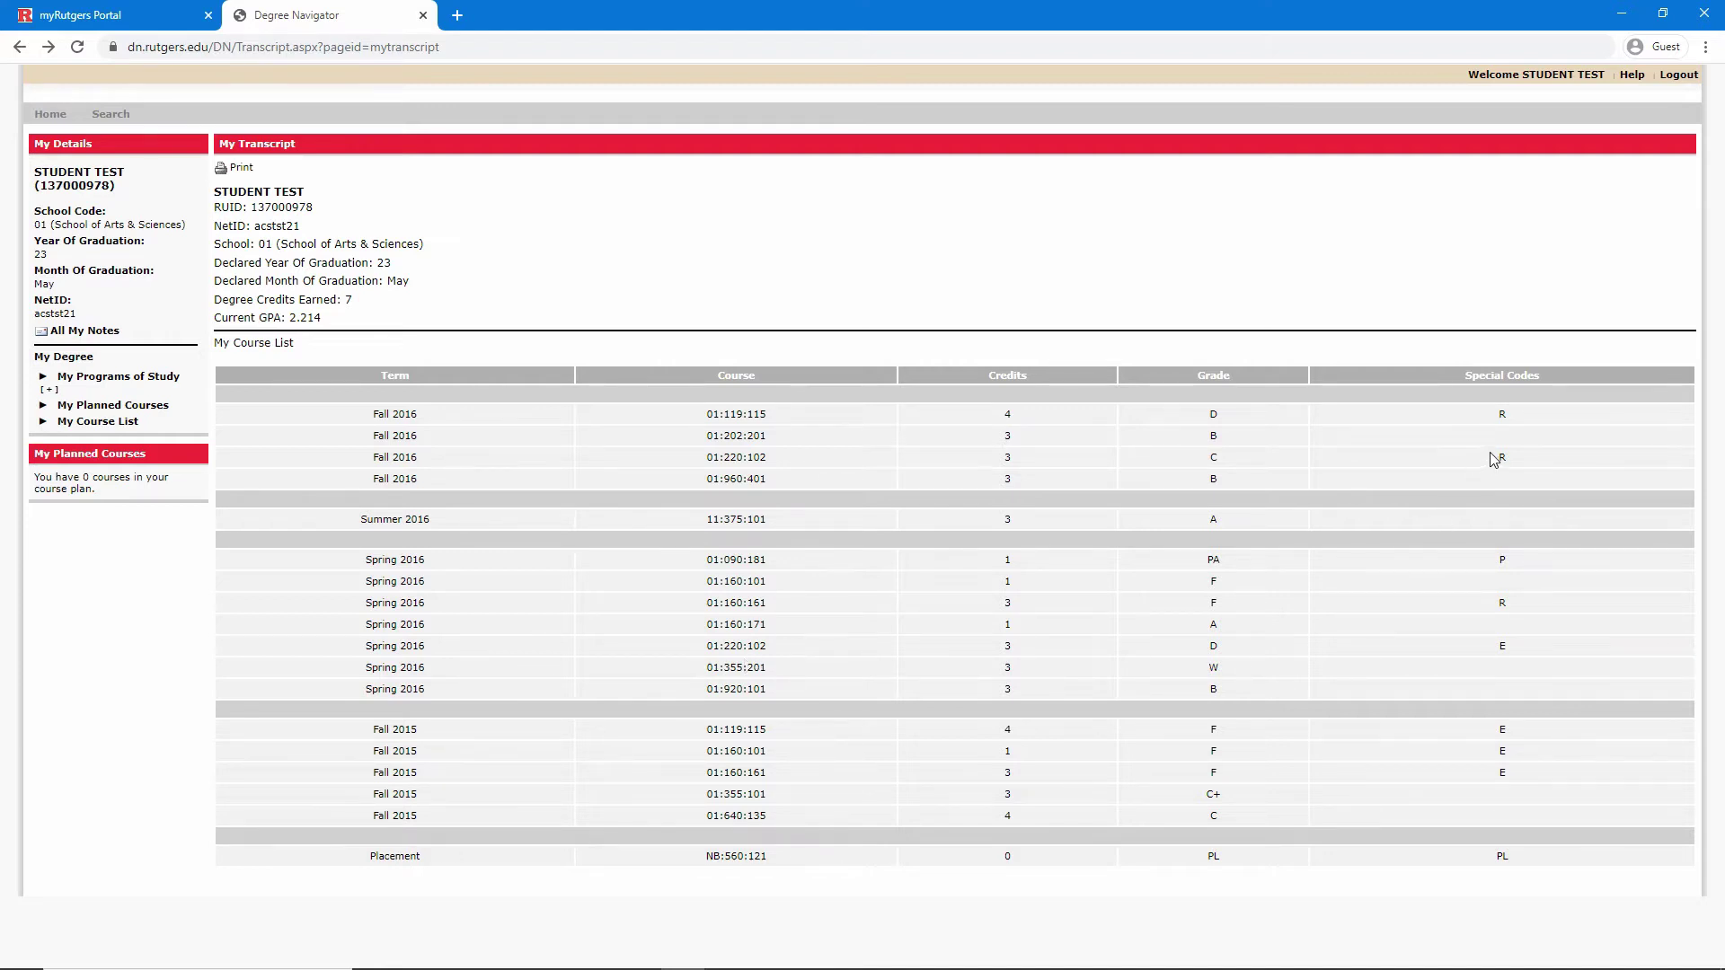
{"action": "left_click_drag", "start_coordinate": [1491, 458], "coordinate": [1529, 458]}
{"action": "left_click_drag", "start_coordinate": [1494, 647], "coordinate": [1521, 656]}
List My Programs of Study, noting The SAS Core Curriculum (NB) and Undeclared (NB)
{"action": "left_click", "coordinate": [109, 381]}
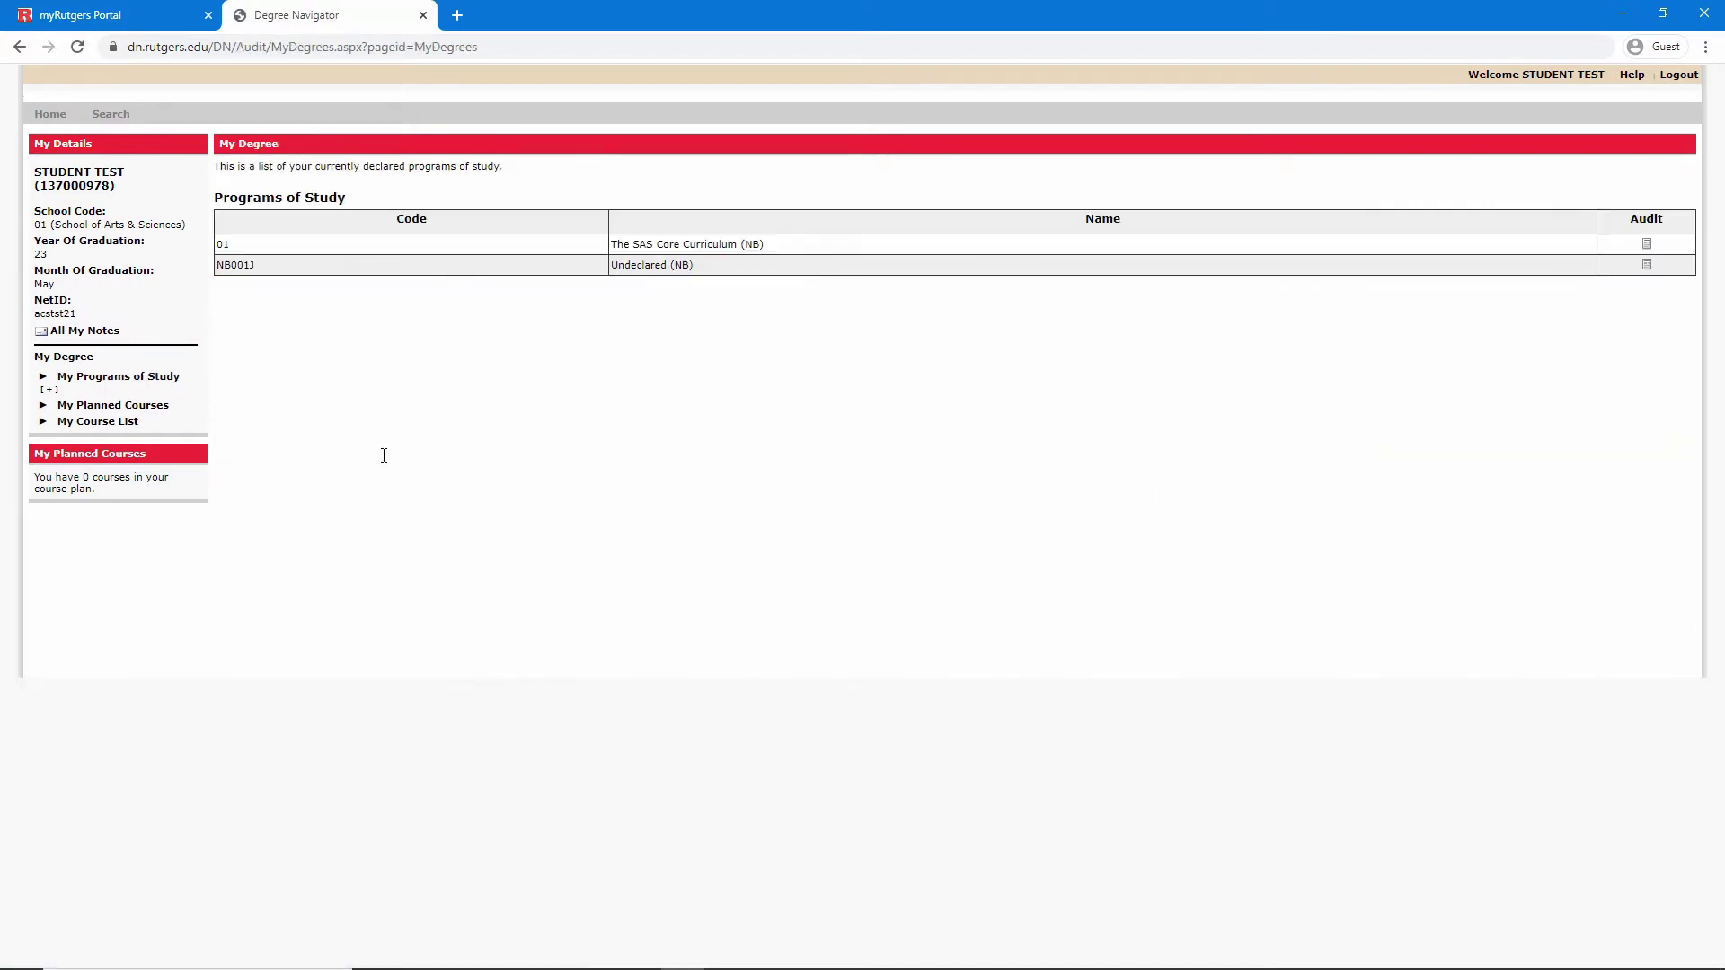
{"action": "triple_click", "coordinate": [634, 247]}
{"action": "triple_click", "coordinate": [636, 265]}
{"action": "left_click", "coordinate": [868, 311]}
Run the SAS Core Curriculum audit and review Requirement R1 Contemporary Challenges
{"action": "left_click", "coordinate": [1648, 247]}
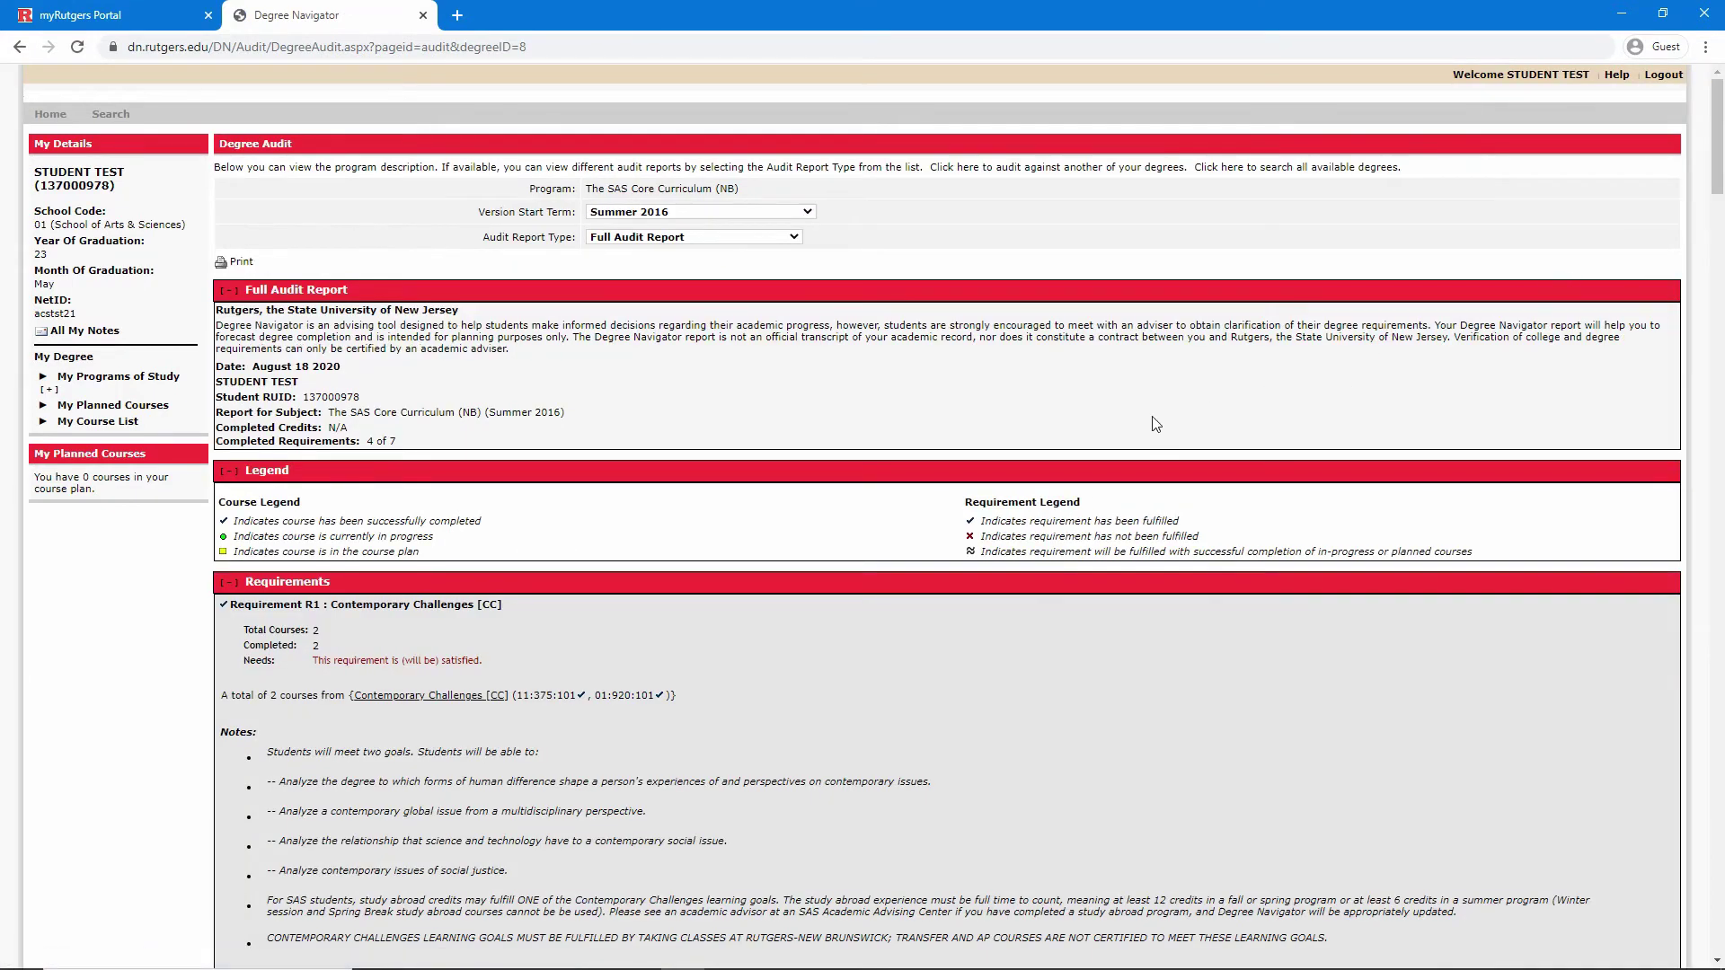
{"action": "scroll", "coordinate": [1155, 423], "scroll_direction": "down", "scroll_amount": 4}
{"action": "scroll", "coordinate": [1156, 423], "scroll_direction": "down", "scroll_amount": 4}
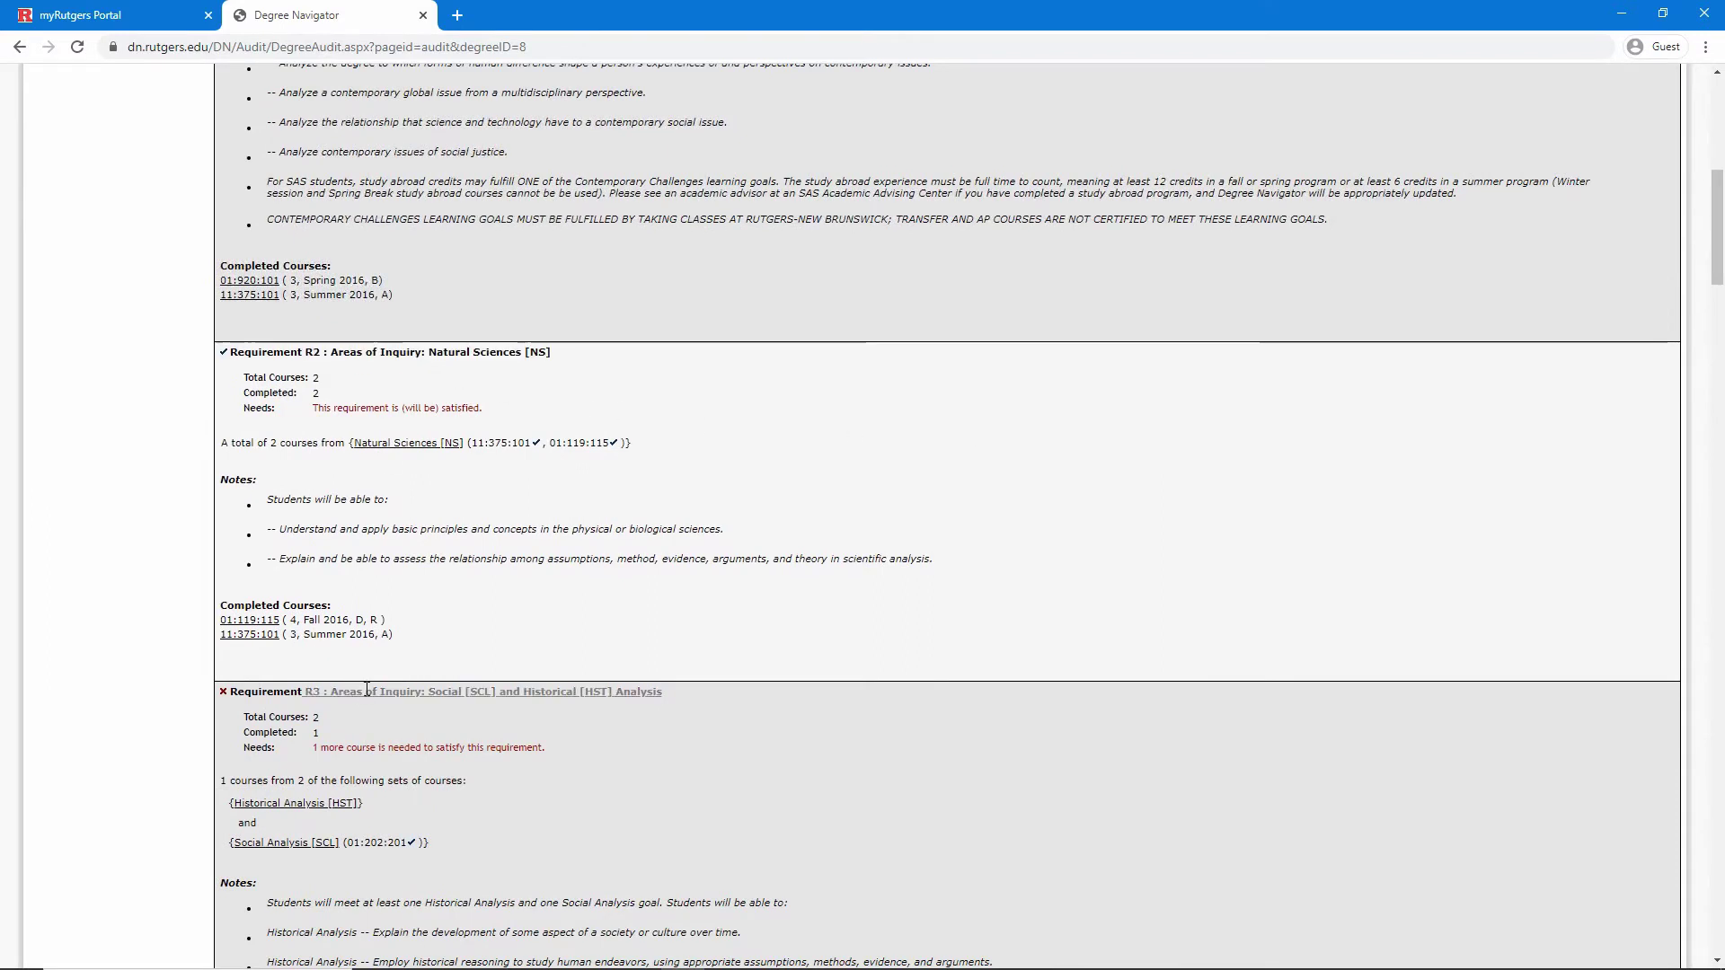
{"action": "scroll", "coordinate": [485, 556], "scroll_direction": "up", "scroll_amount": 2}
{"action": "scroll", "coordinate": [476, 543], "scroll_direction": "up", "scroll_amount": 1}
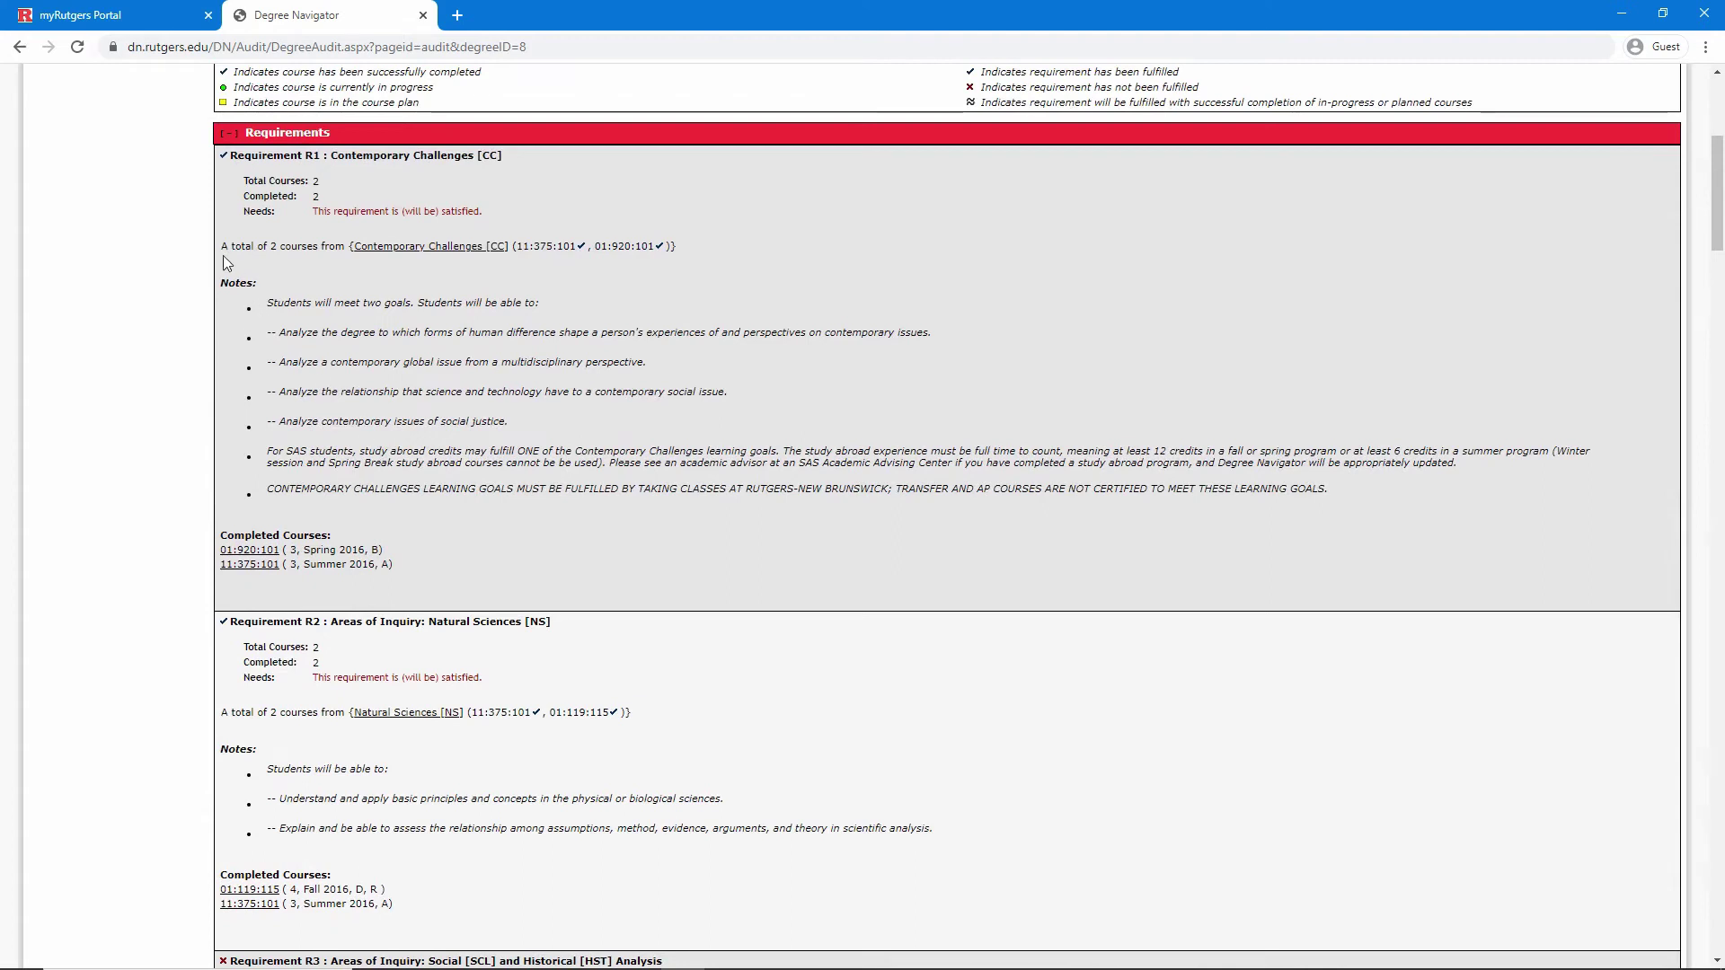
{"action": "left_click_drag", "start_coordinate": [223, 255], "coordinate": [575, 569]}
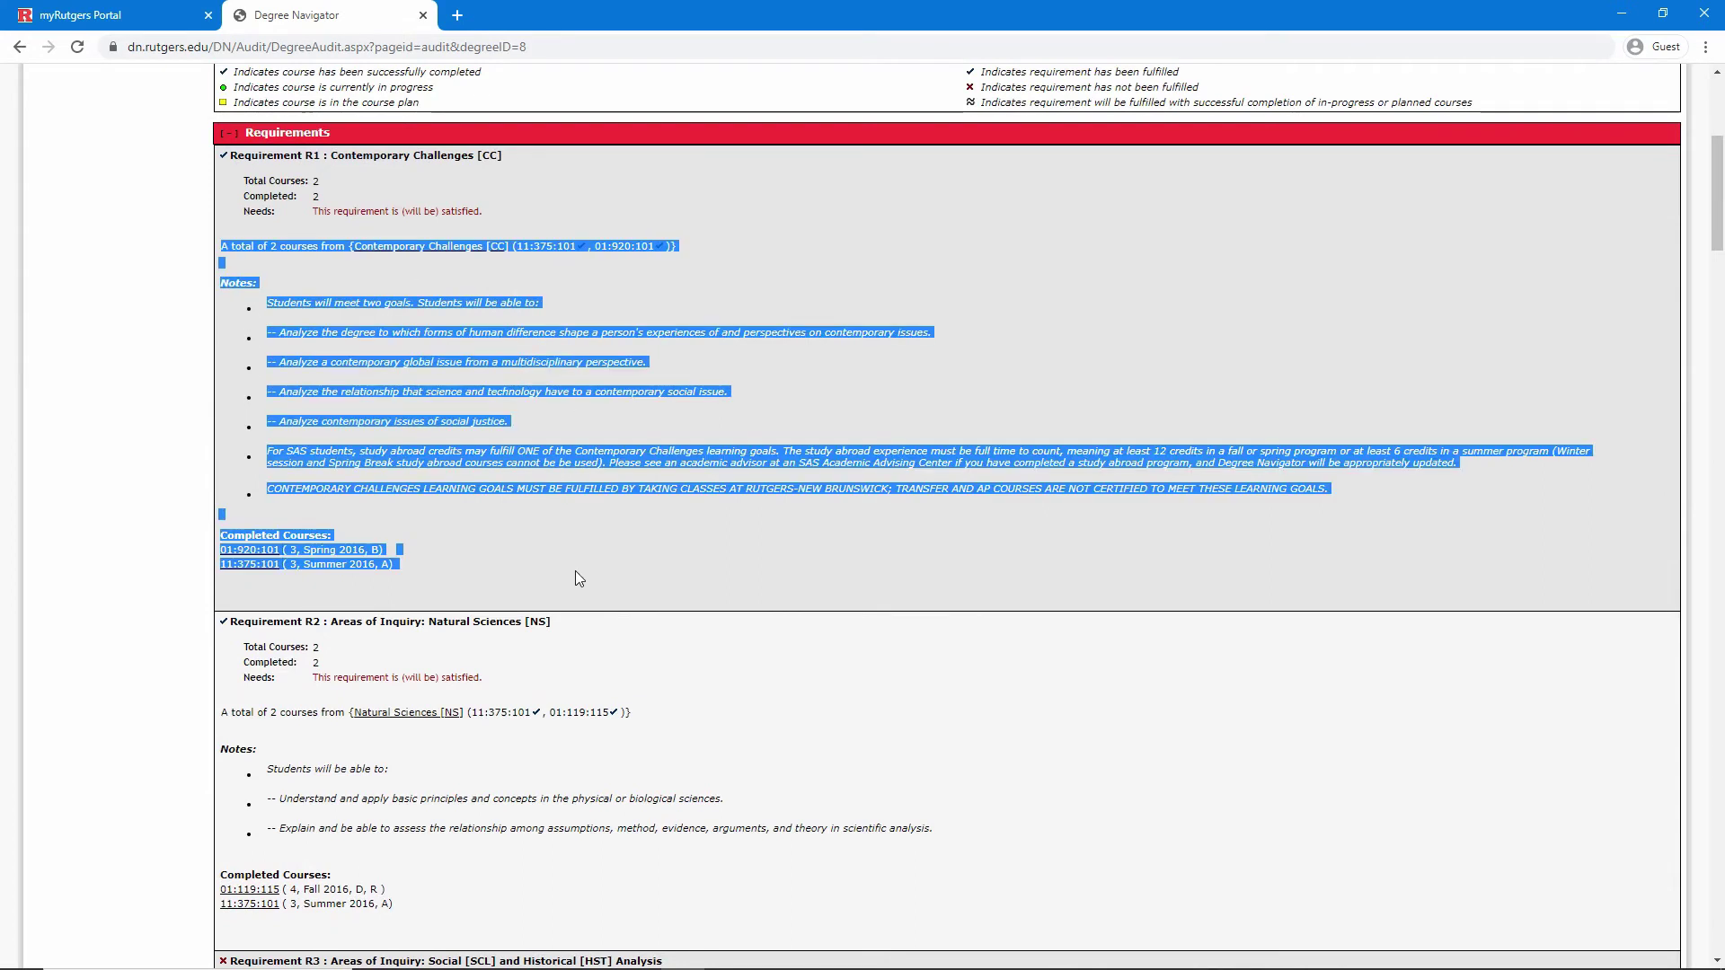
{"action": "left_click", "coordinate": [575, 570]}
{"action": "scroll", "coordinate": [575, 569], "scroll_direction": "up", "scroll_amount": 1}
{"action": "scroll", "coordinate": [575, 570], "scroll_direction": "up", "scroll_amount": 2}
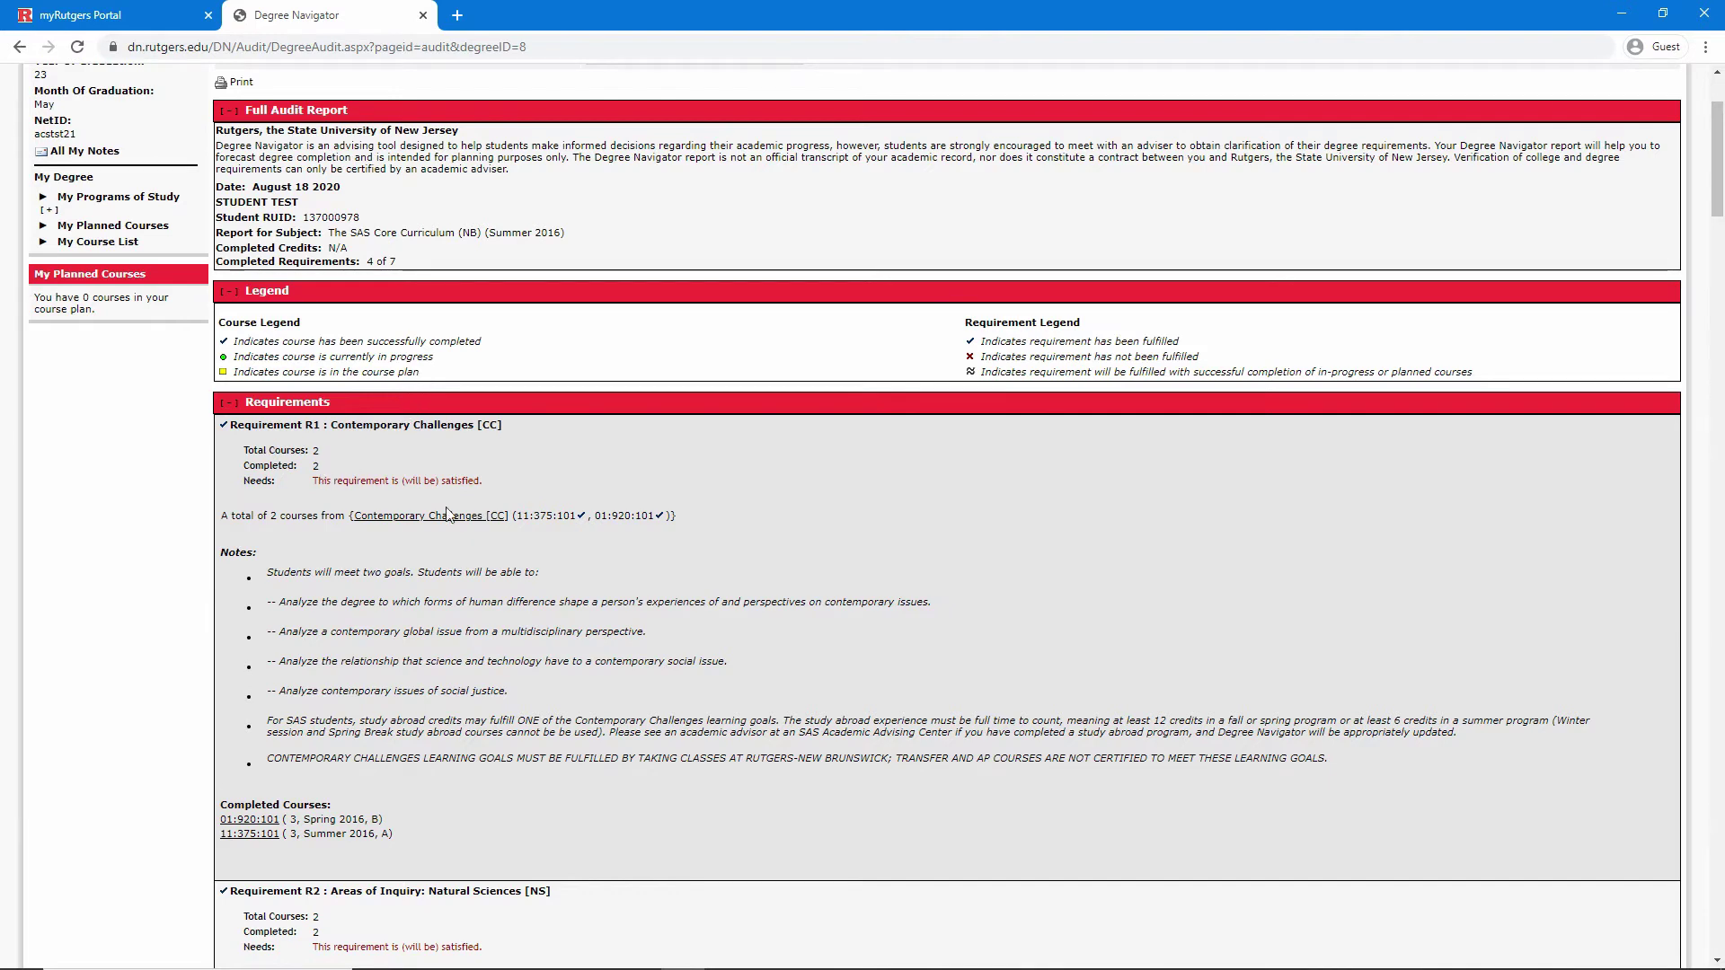
{"action": "left_click_drag", "start_coordinate": [521, 519], "coordinate": [654, 521]}
{"action": "left_click", "coordinate": [755, 530]}
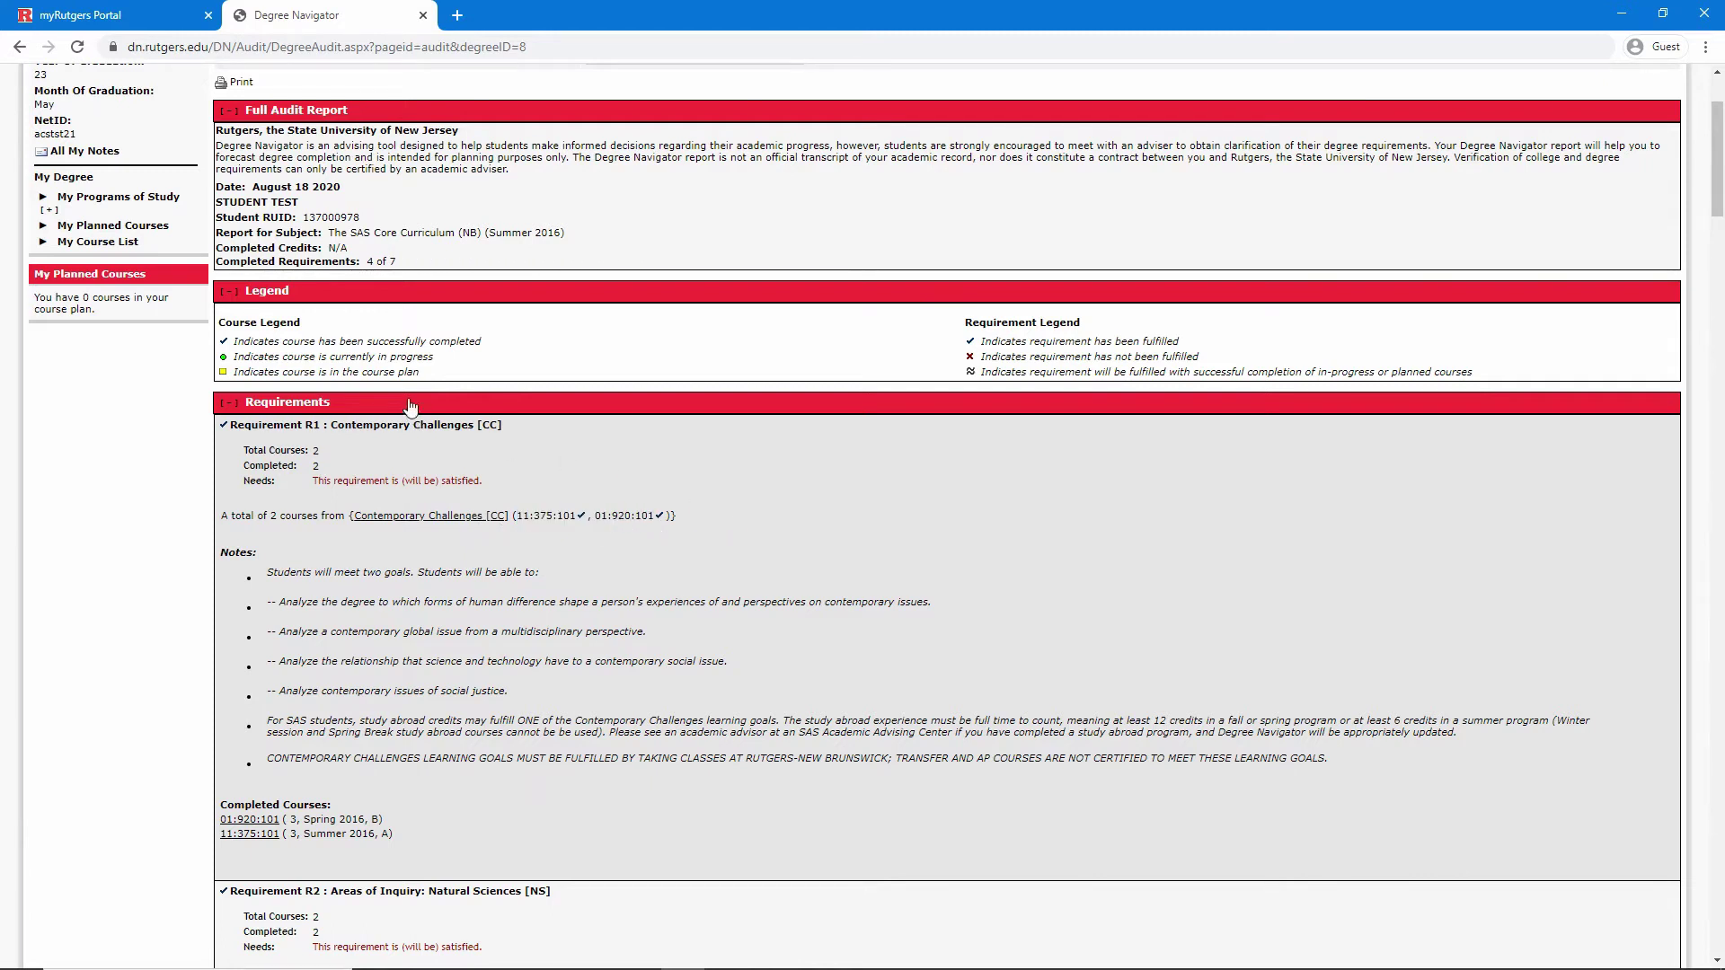
{"action": "triple_click", "coordinate": [405, 342]}
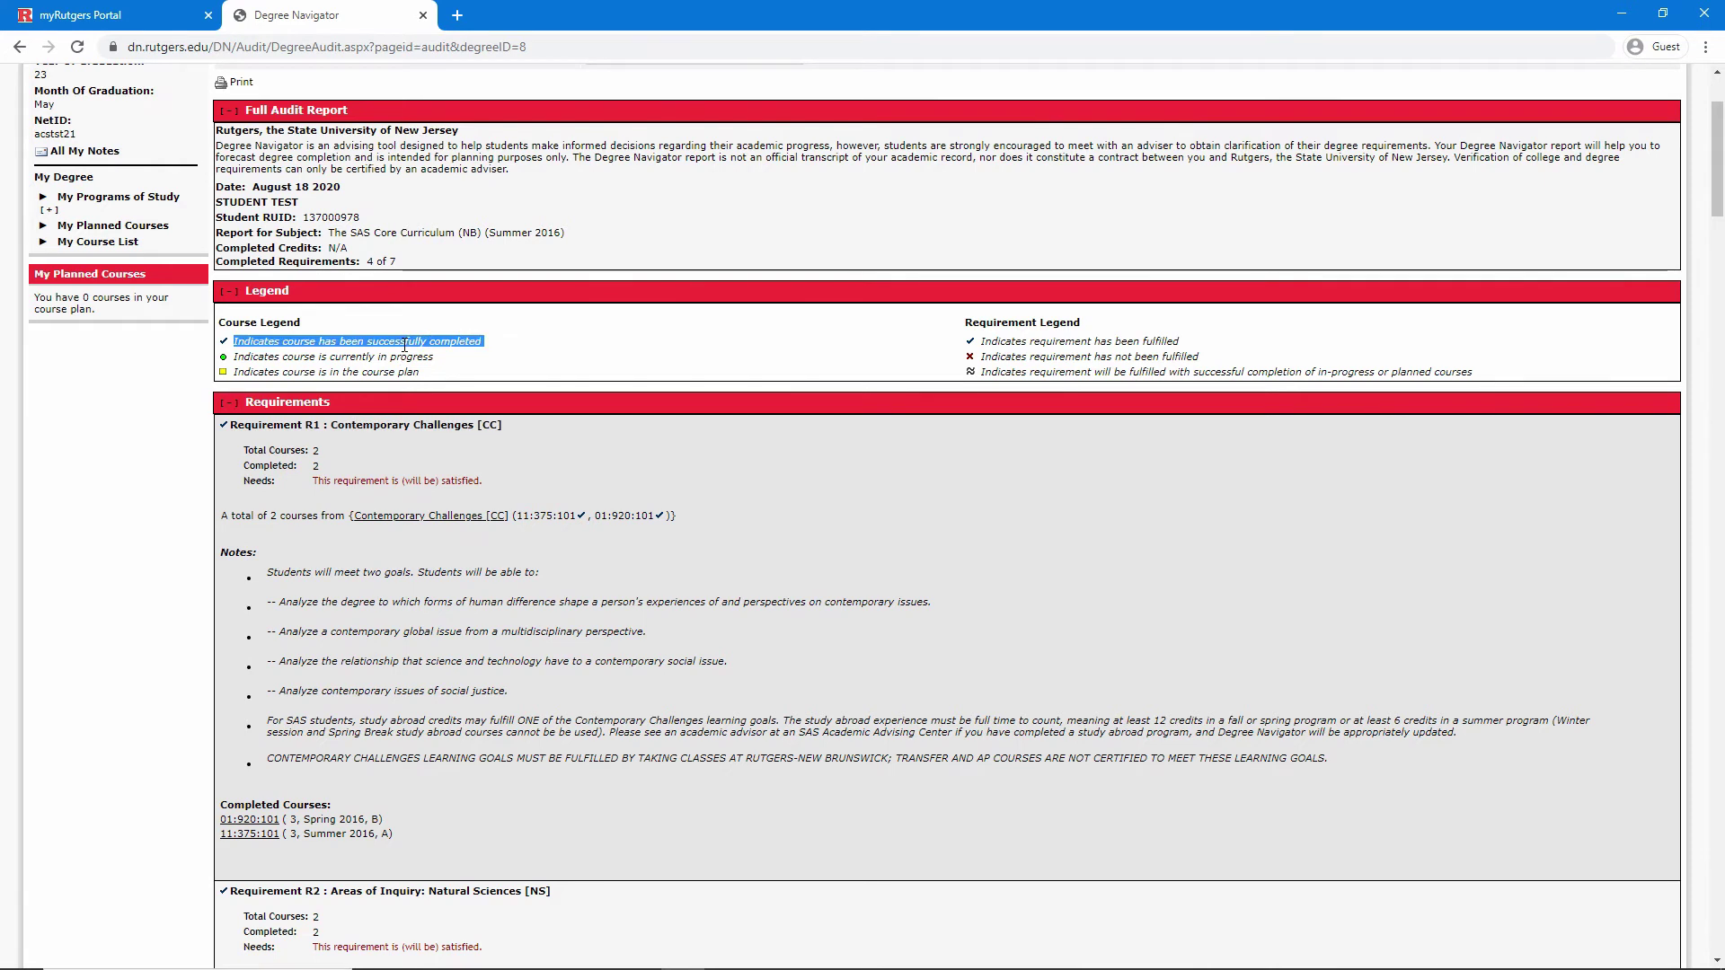
{"action": "left_click", "coordinate": [405, 344]}
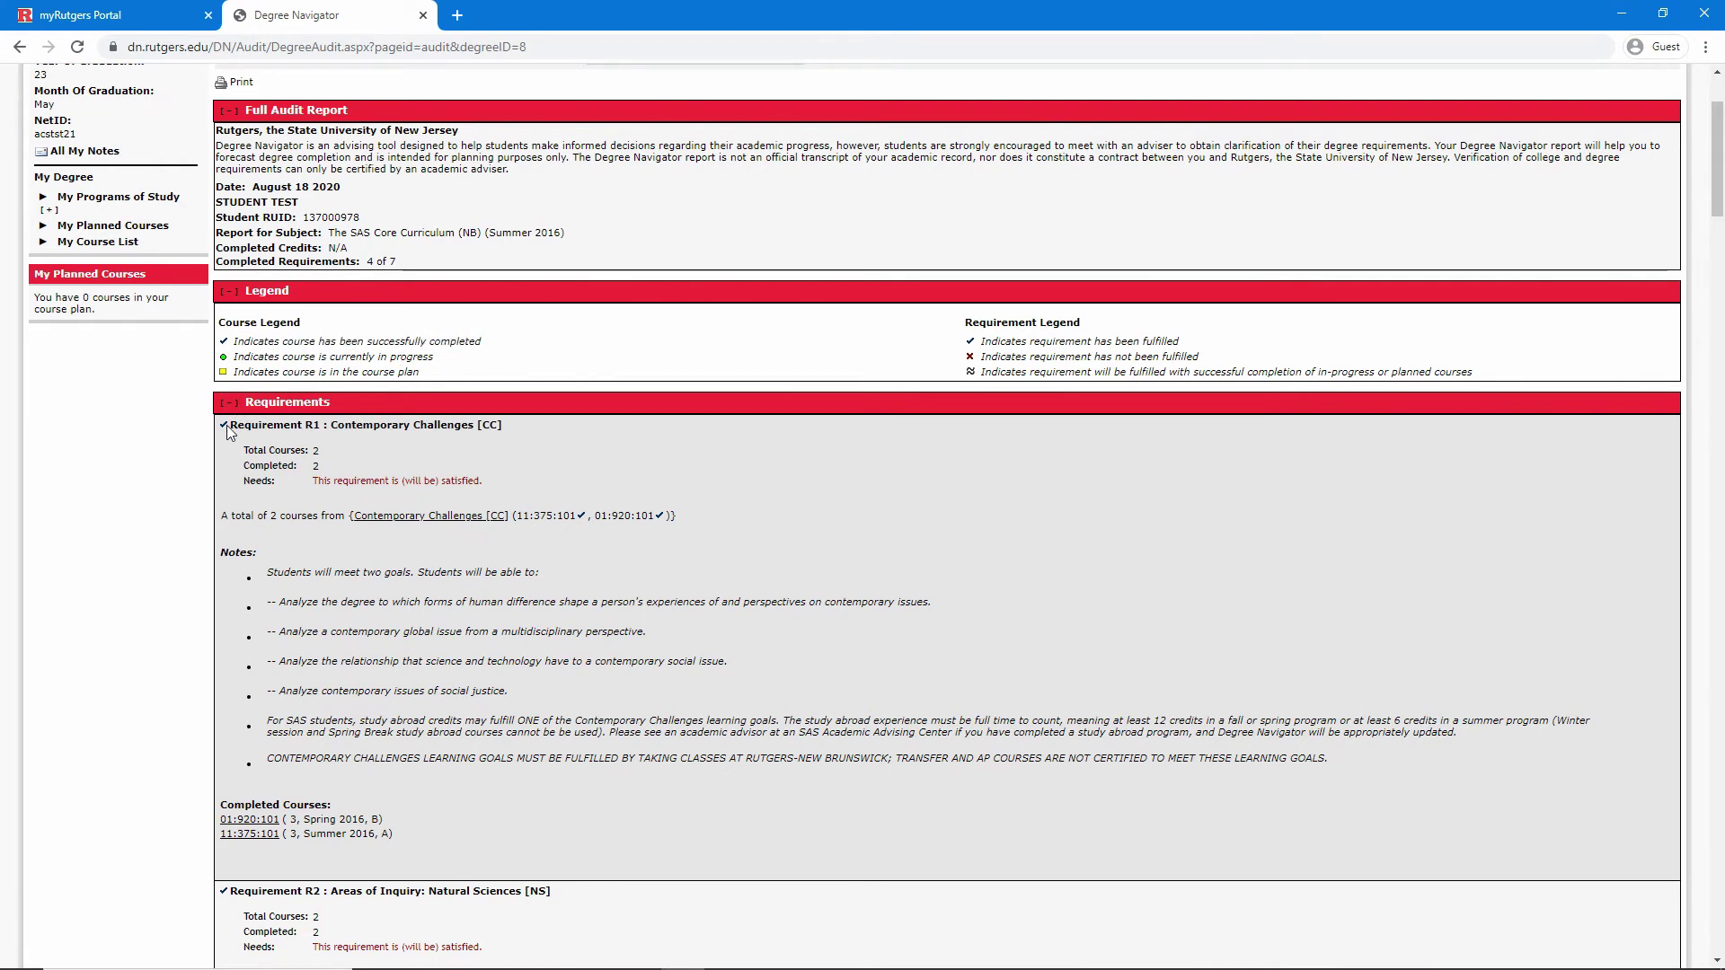
{"action": "triple_click", "coordinate": [330, 360]}
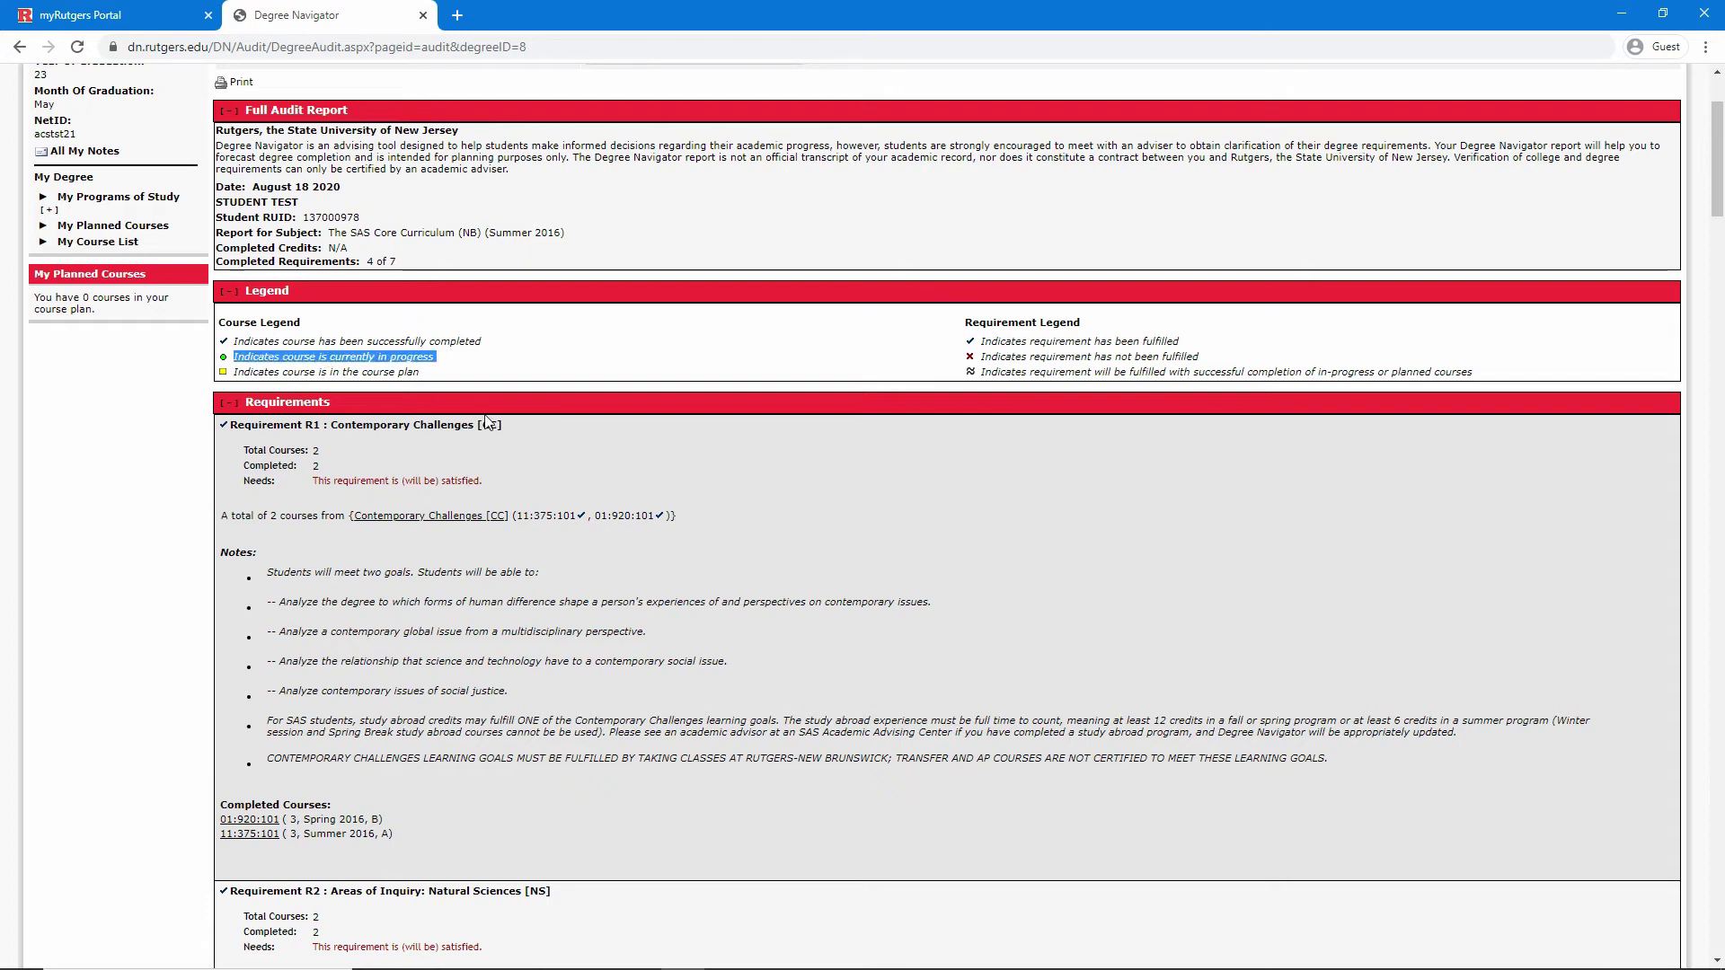
{"action": "scroll", "coordinate": [485, 419], "scroll_direction": "down", "scroll_amount": 6}
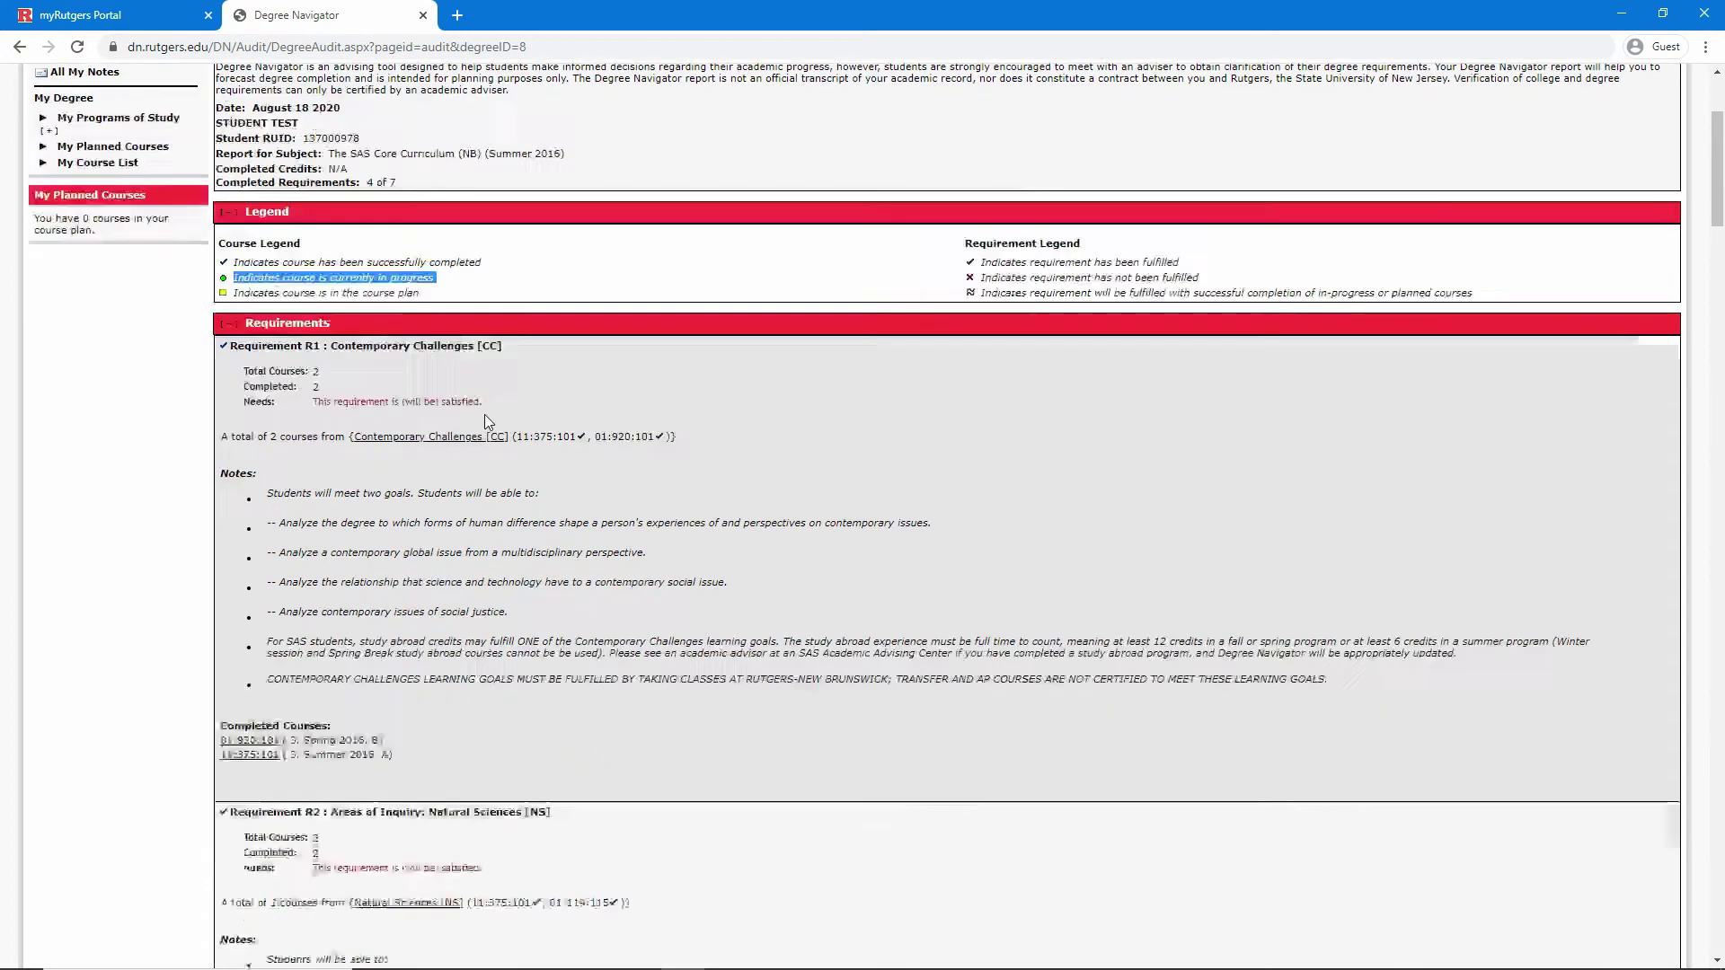
{"action": "scroll", "coordinate": [485, 420], "scroll_direction": "up", "scroll_amount": 6}
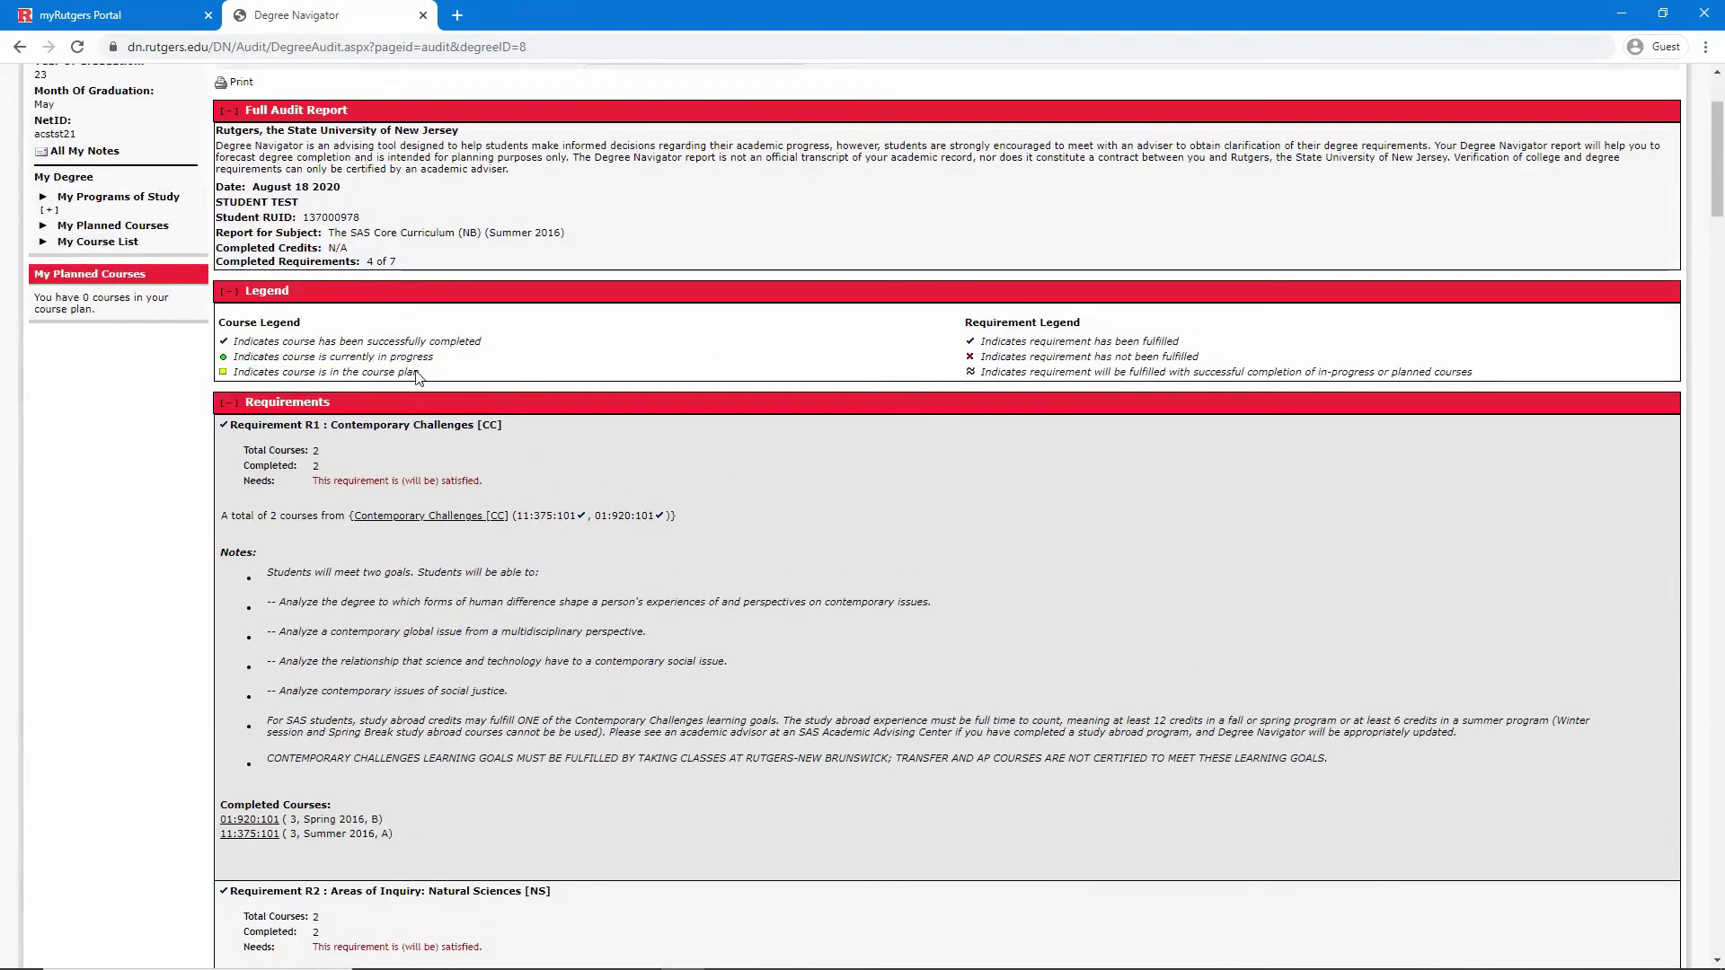
{"action": "triple_click", "coordinate": [410, 372]}
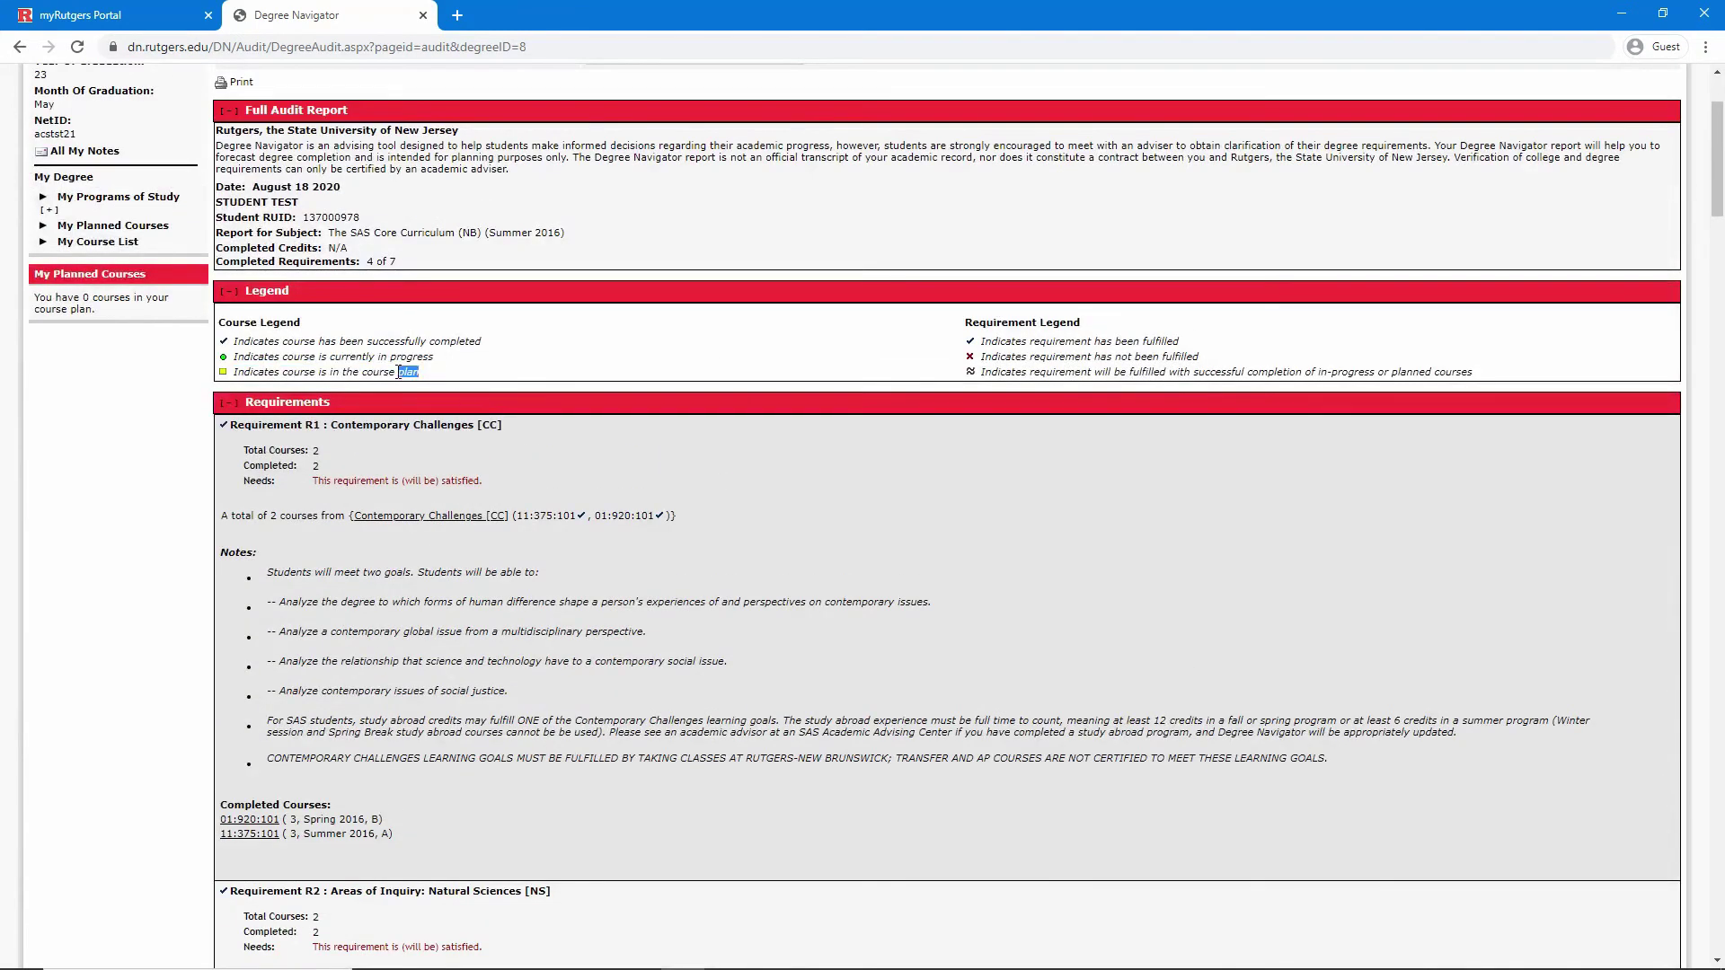
{"action": "left_click", "coordinate": [468, 389]}
{"action": "scroll", "coordinate": [480, 392], "scroll_direction": "down", "scroll_amount": 10}
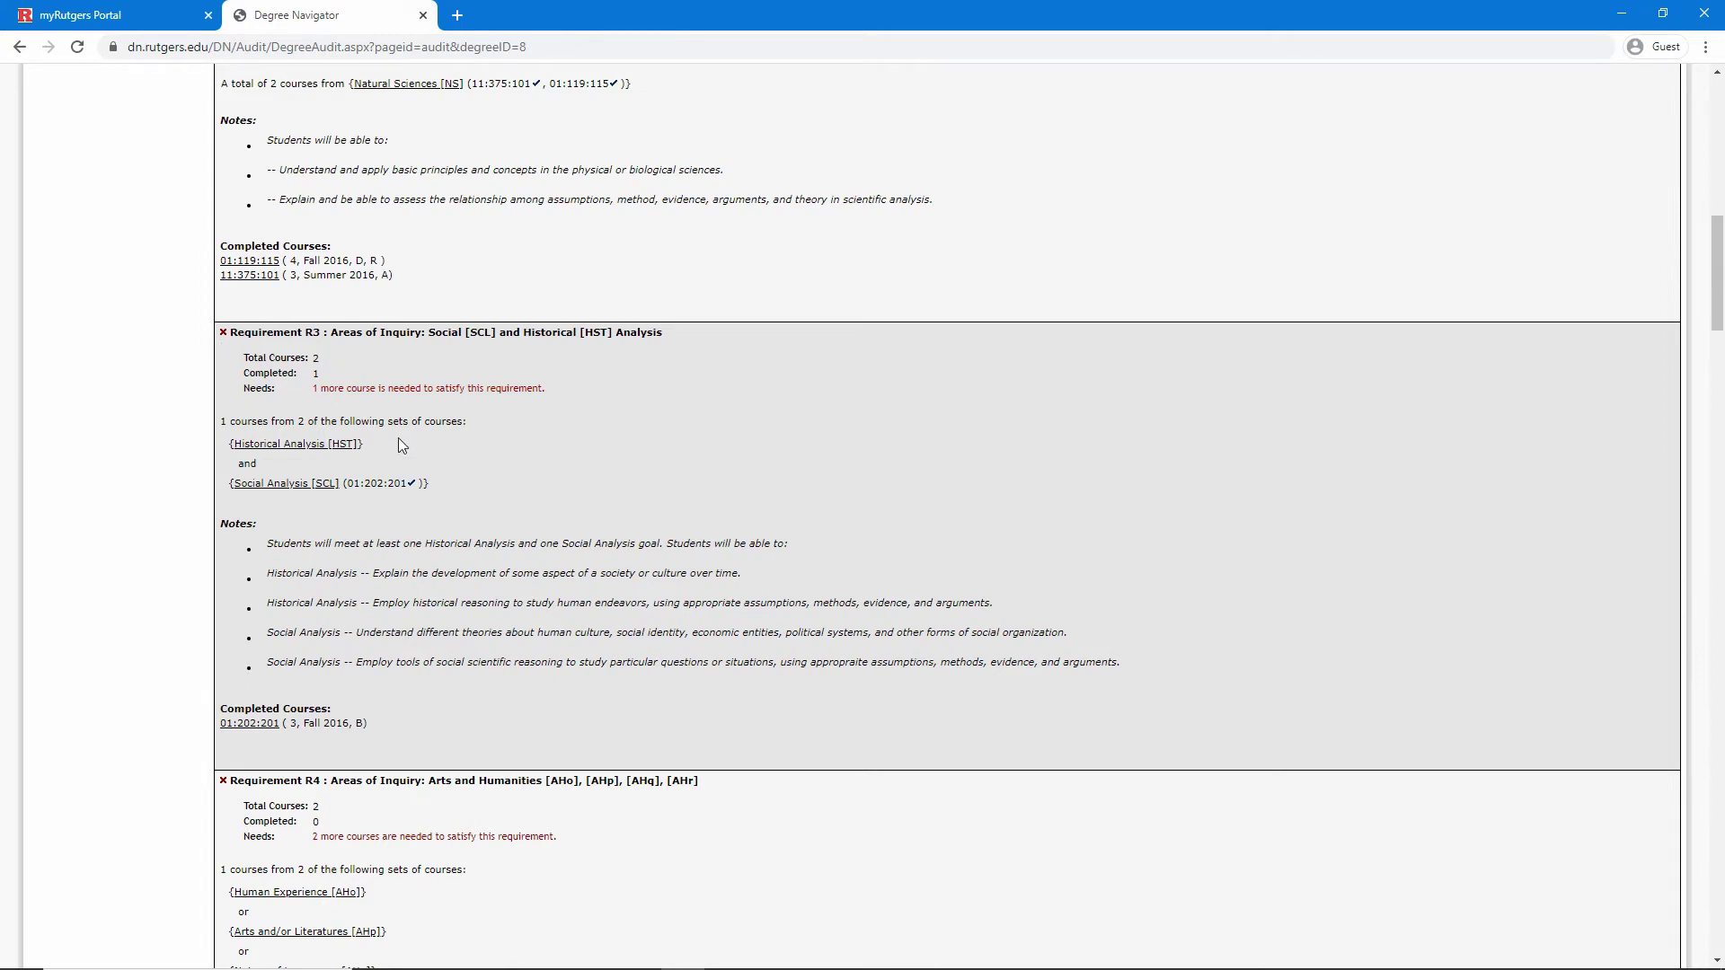
Review the R3 rule and completed course 01:202:201, then list the Historical Analysis [HST] courses
{"action": "triple_click", "coordinate": [342, 421]}
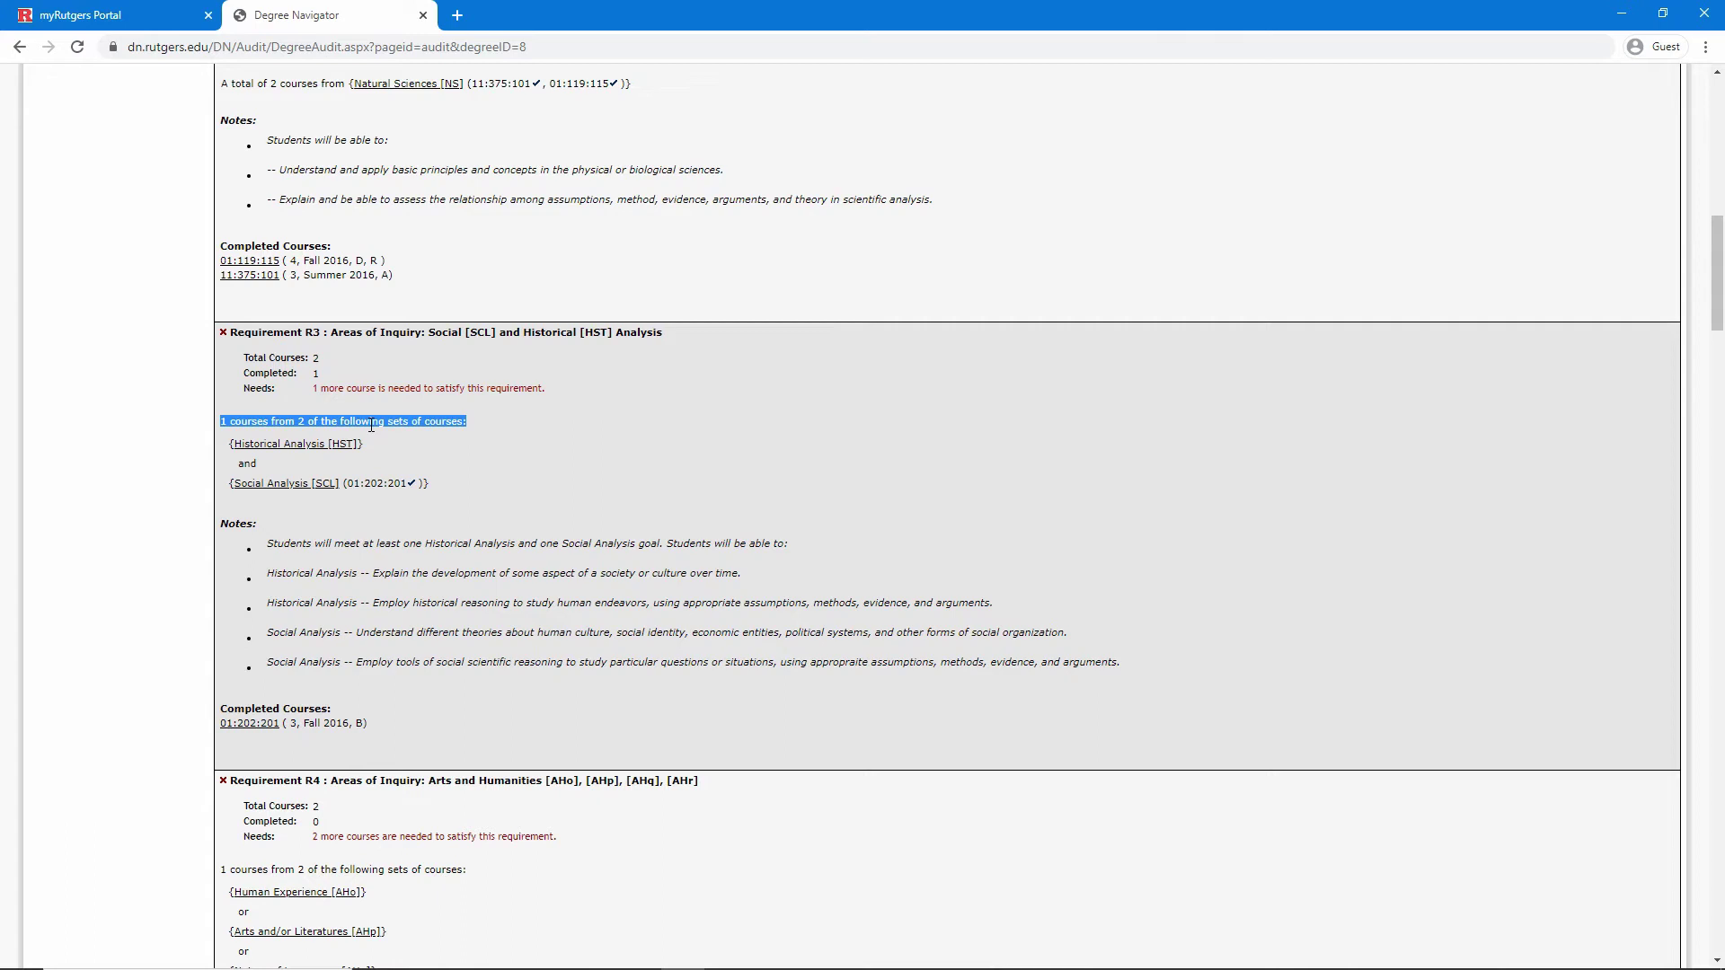
{"action": "left_click", "coordinate": [371, 424]}
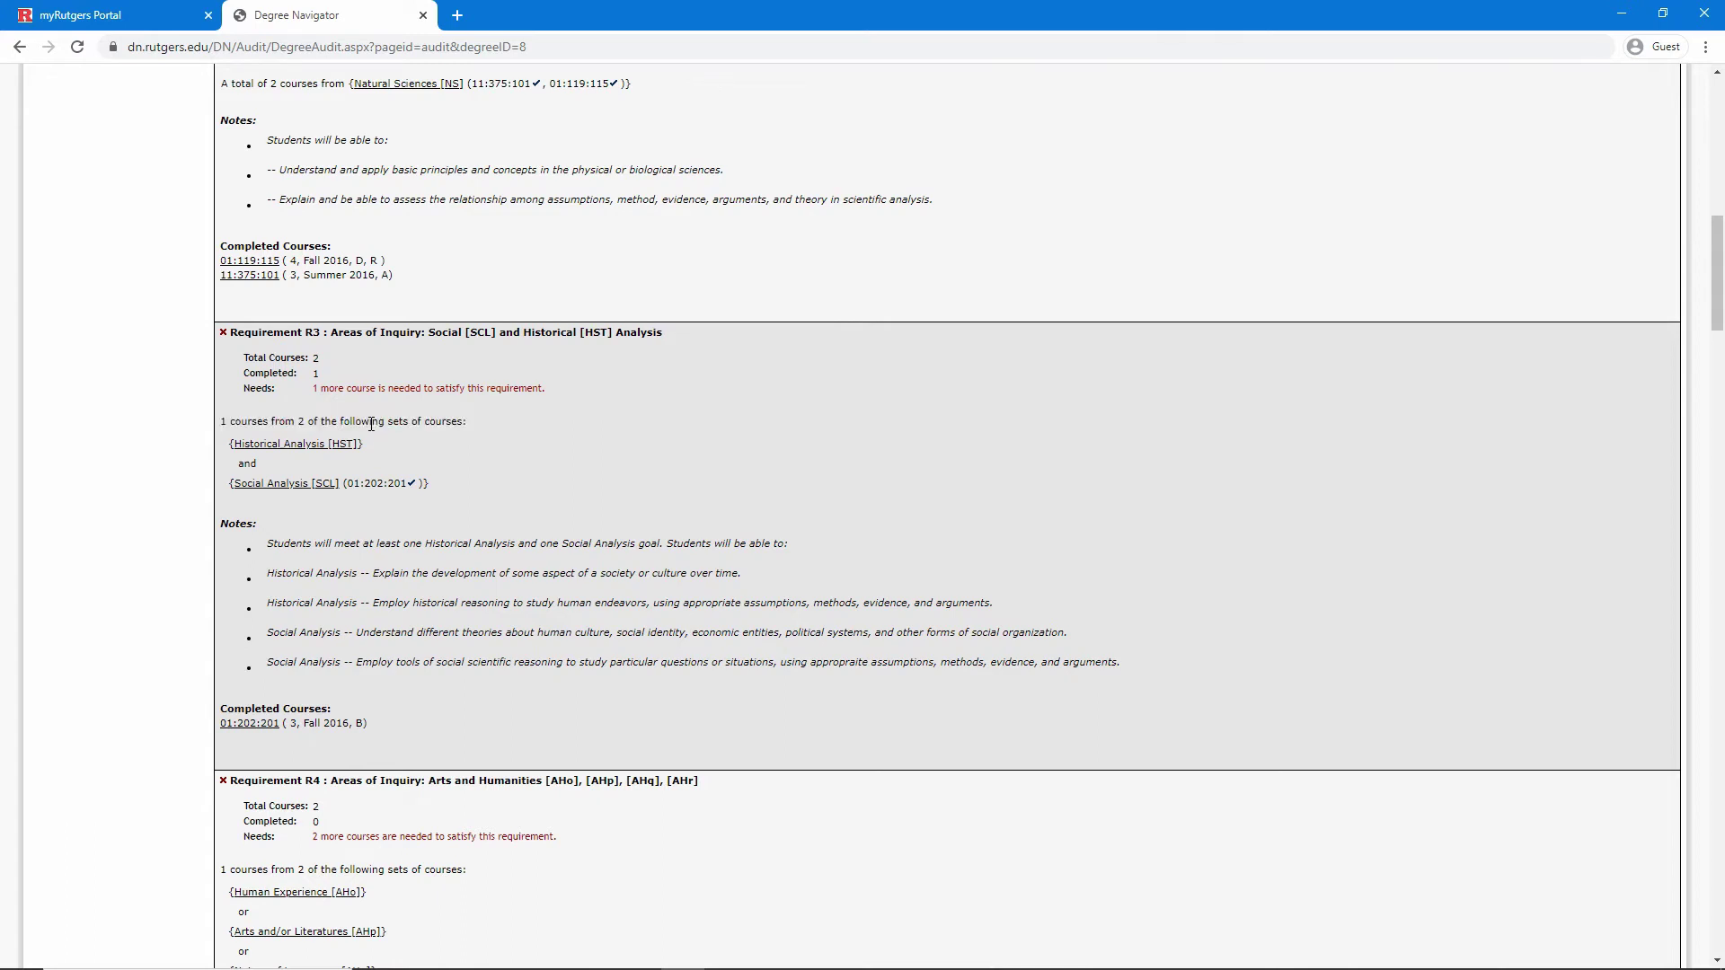
{"action": "left_click_drag", "start_coordinate": [346, 485], "coordinate": [406, 488]}
{"action": "left_click", "coordinate": [379, 496]}
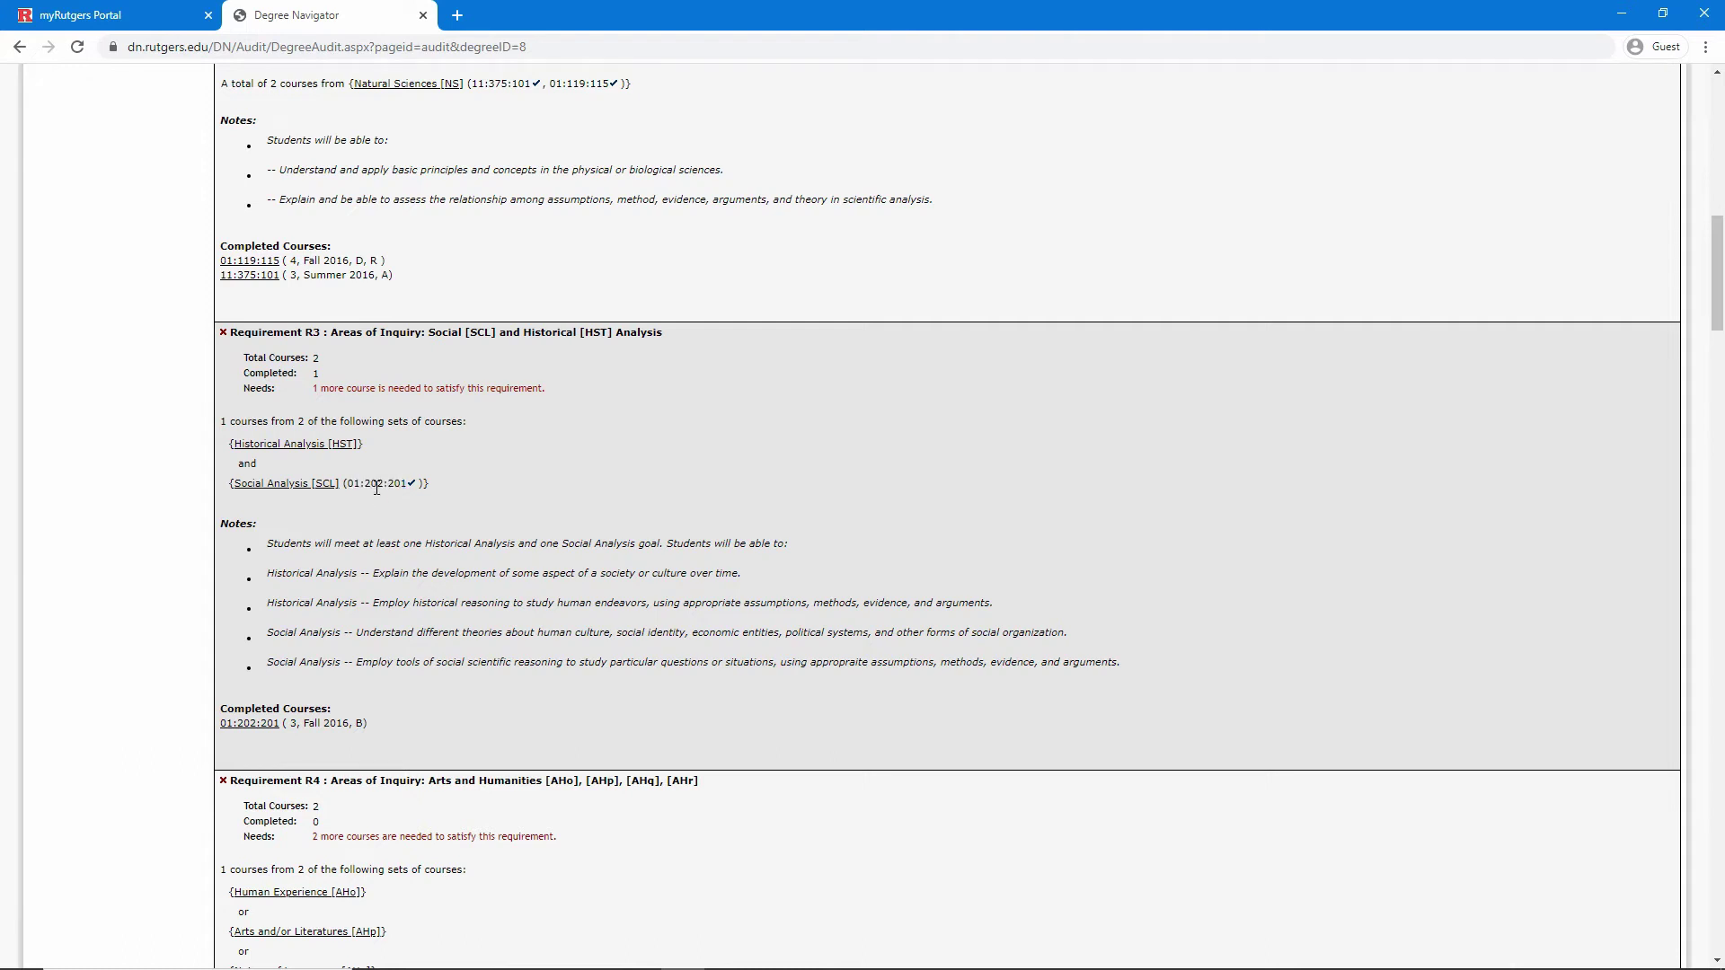
{"action": "left_click", "coordinate": [293, 445]}
{"action": "left_click", "coordinate": [613, 534]}
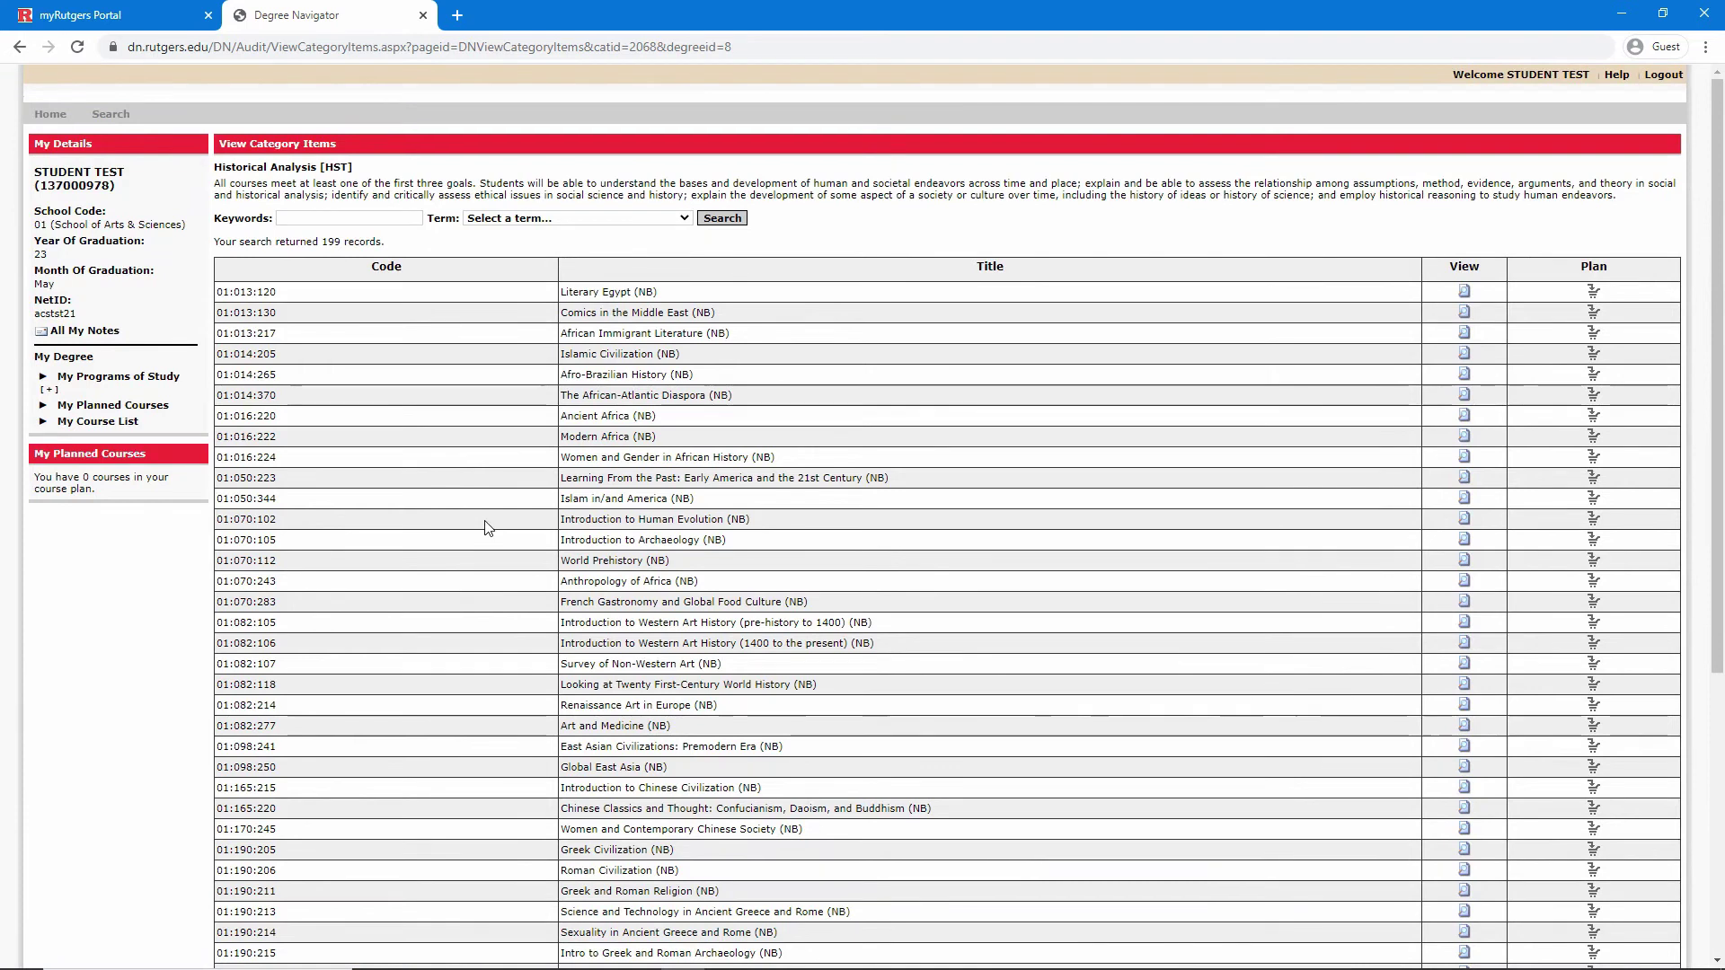
Scroll the 199 HST courses and highlight Art and Medicine's code 01:082:277
{"action": "scroll", "coordinate": [489, 531], "scroll_direction": "down", "scroll_amount": 5}
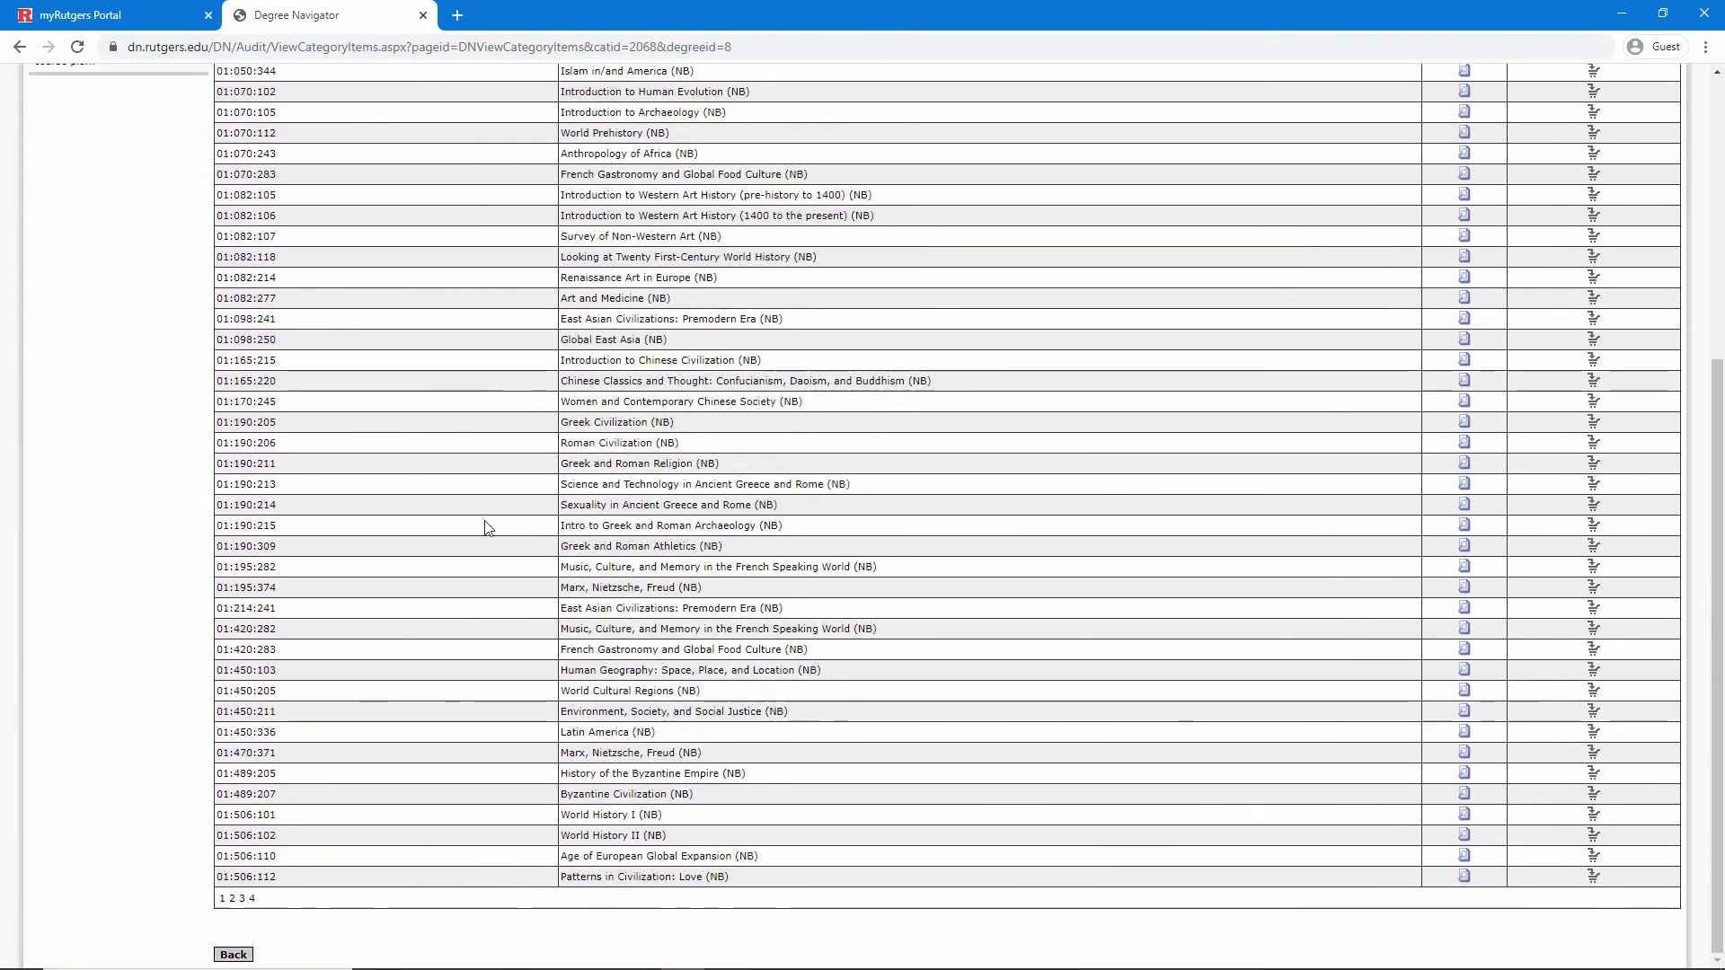
{"action": "scroll", "coordinate": [488, 528], "scroll_direction": "up", "scroll_amount": 5}
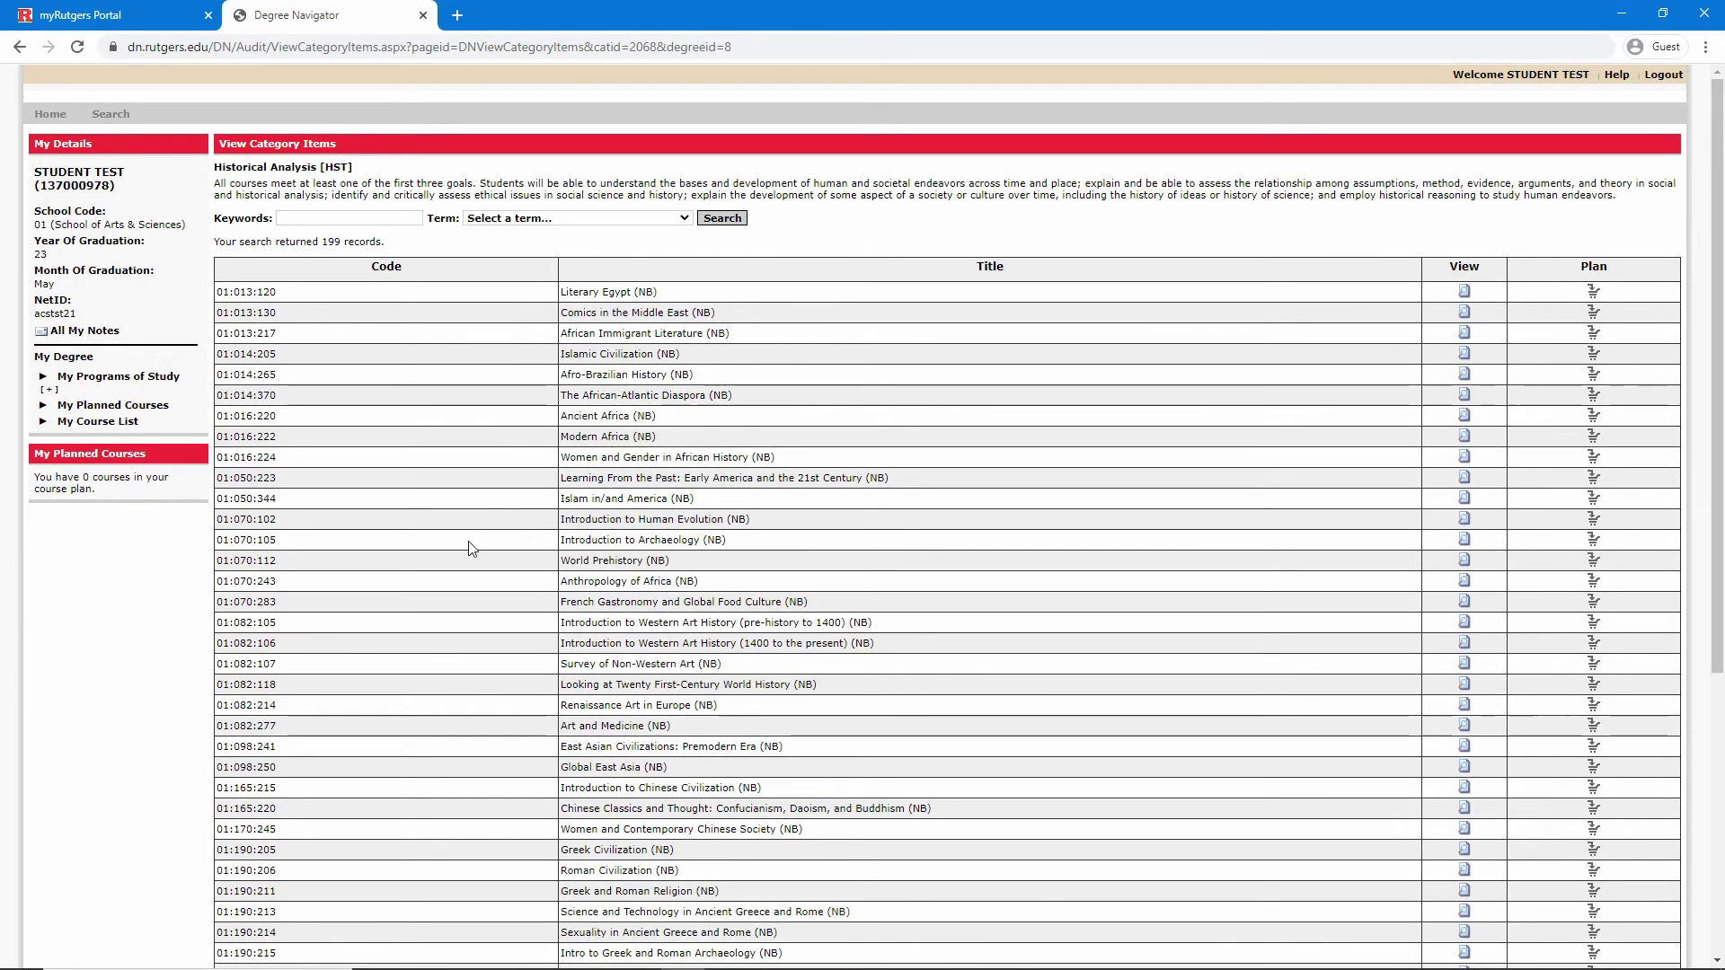
{"action": "left_click_drag", "start_coordinate": [274, 727], "coordinate": [216, 727]}
Add Art and Medicine (01:082:277) to the course plan for a Future term
{"action": "left_click", "coordinate": [1465, 729]}
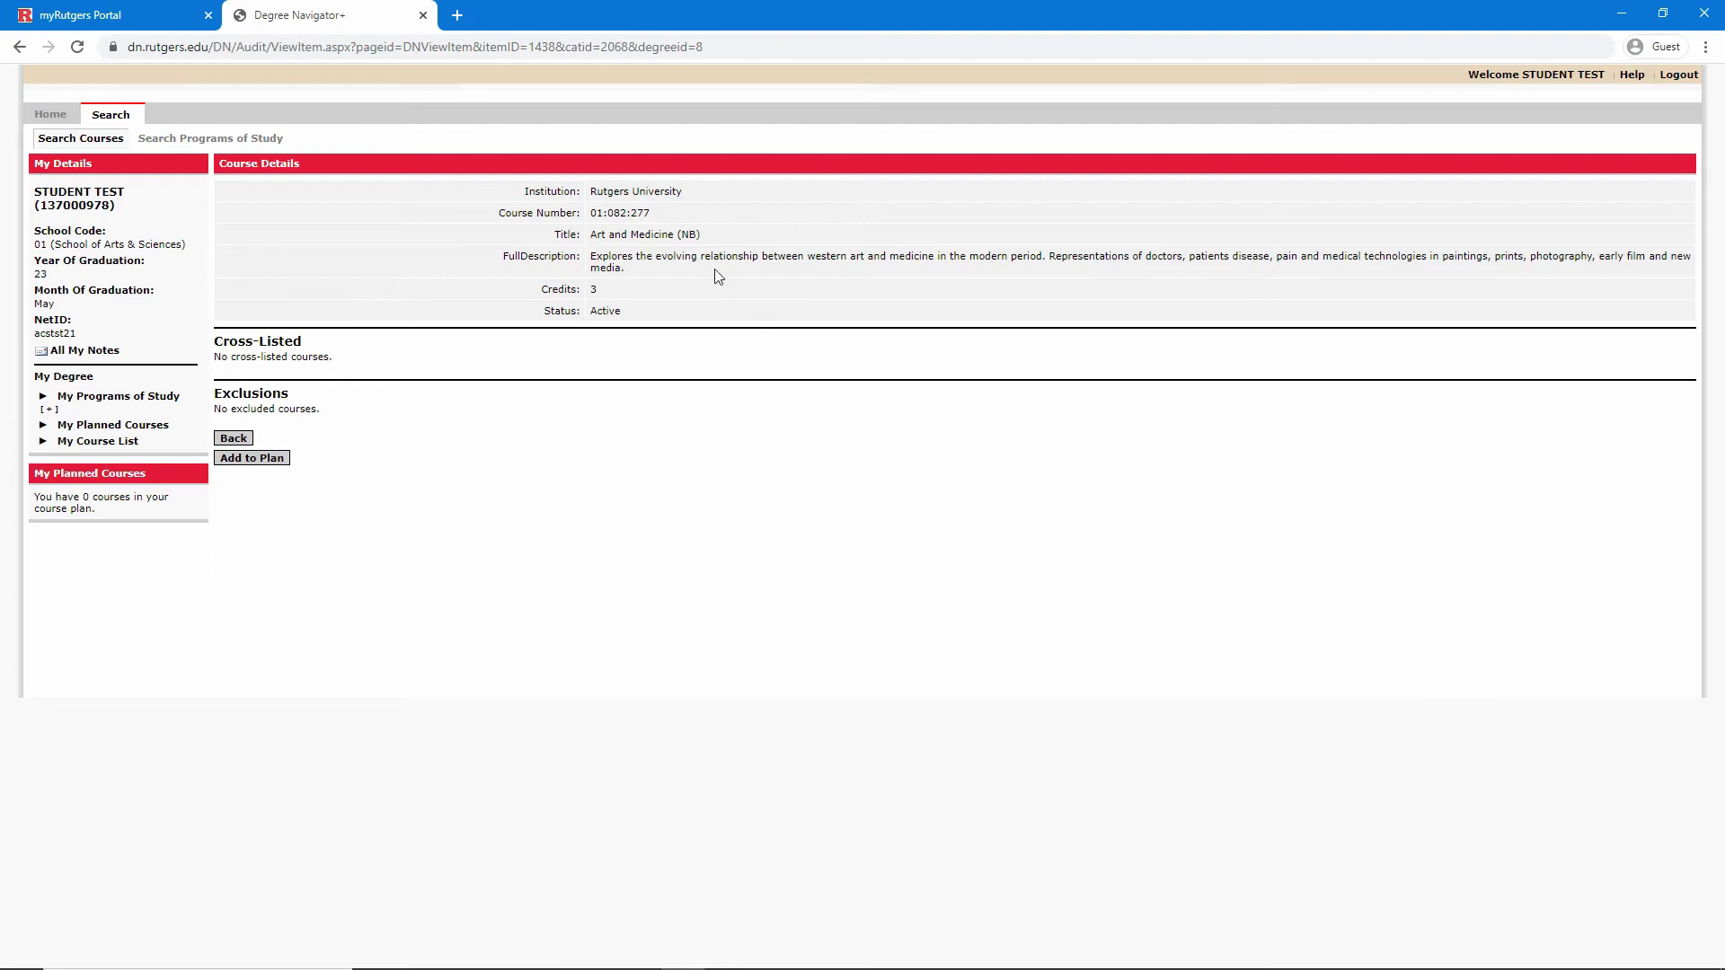
{"action": "triple_click", "coordinate": [728, 257]}
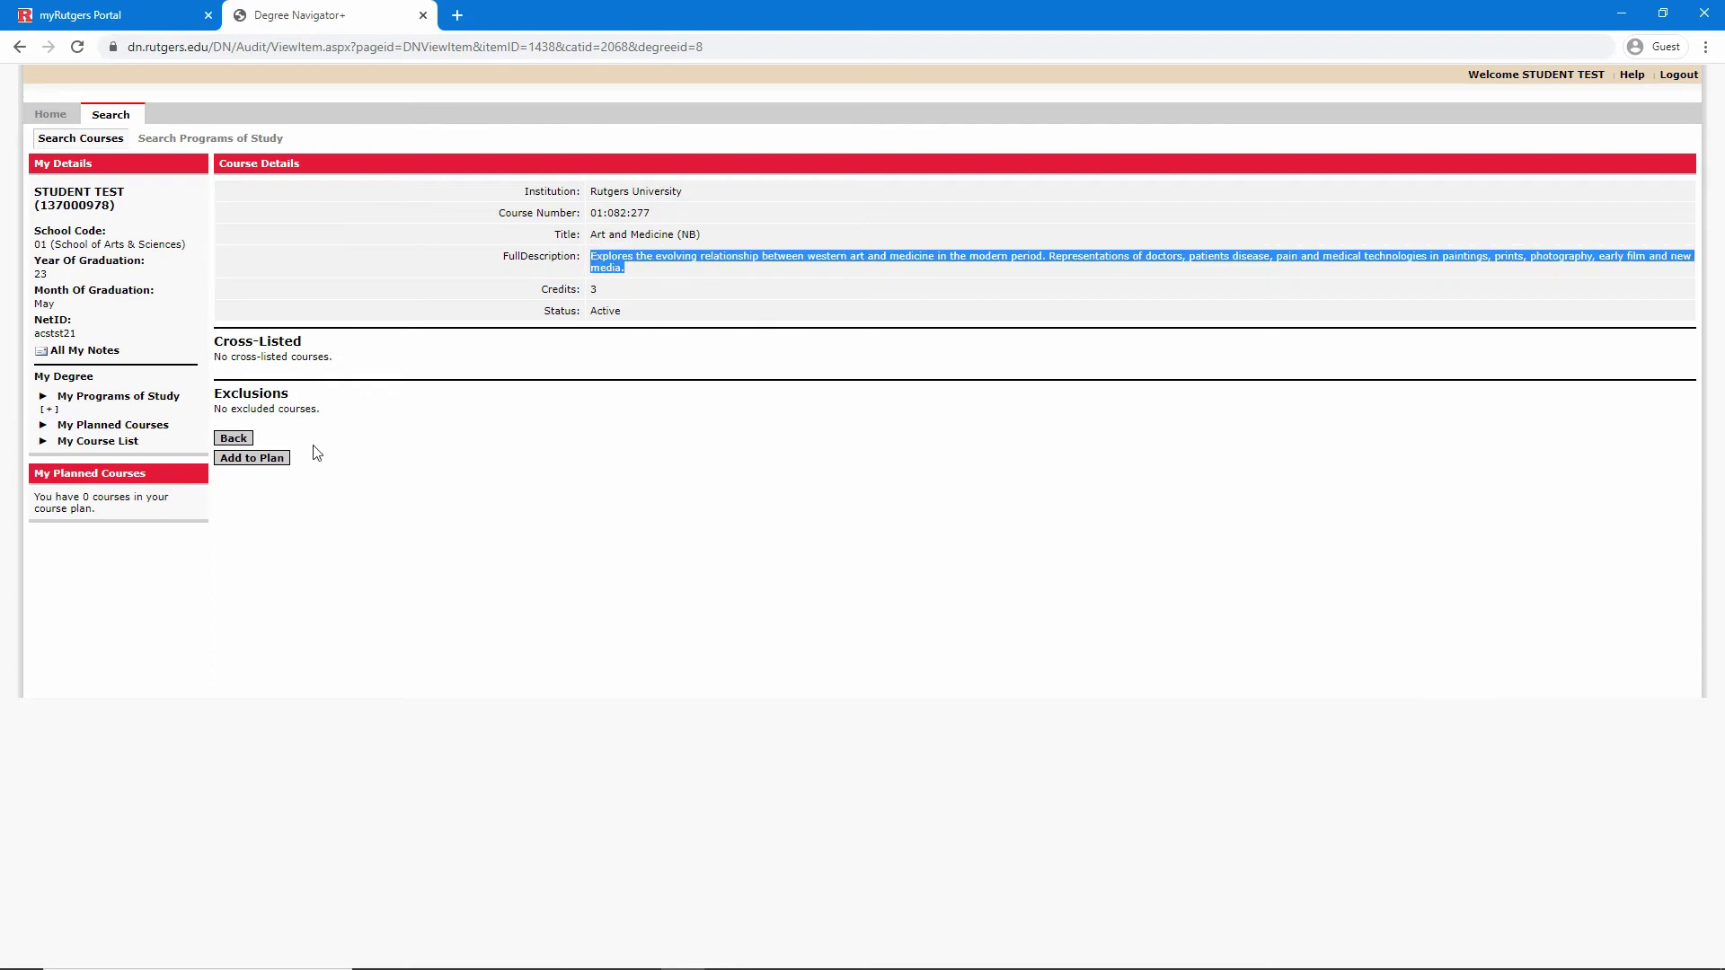
{"action": "left_click", "coordinate": [269, 459]}
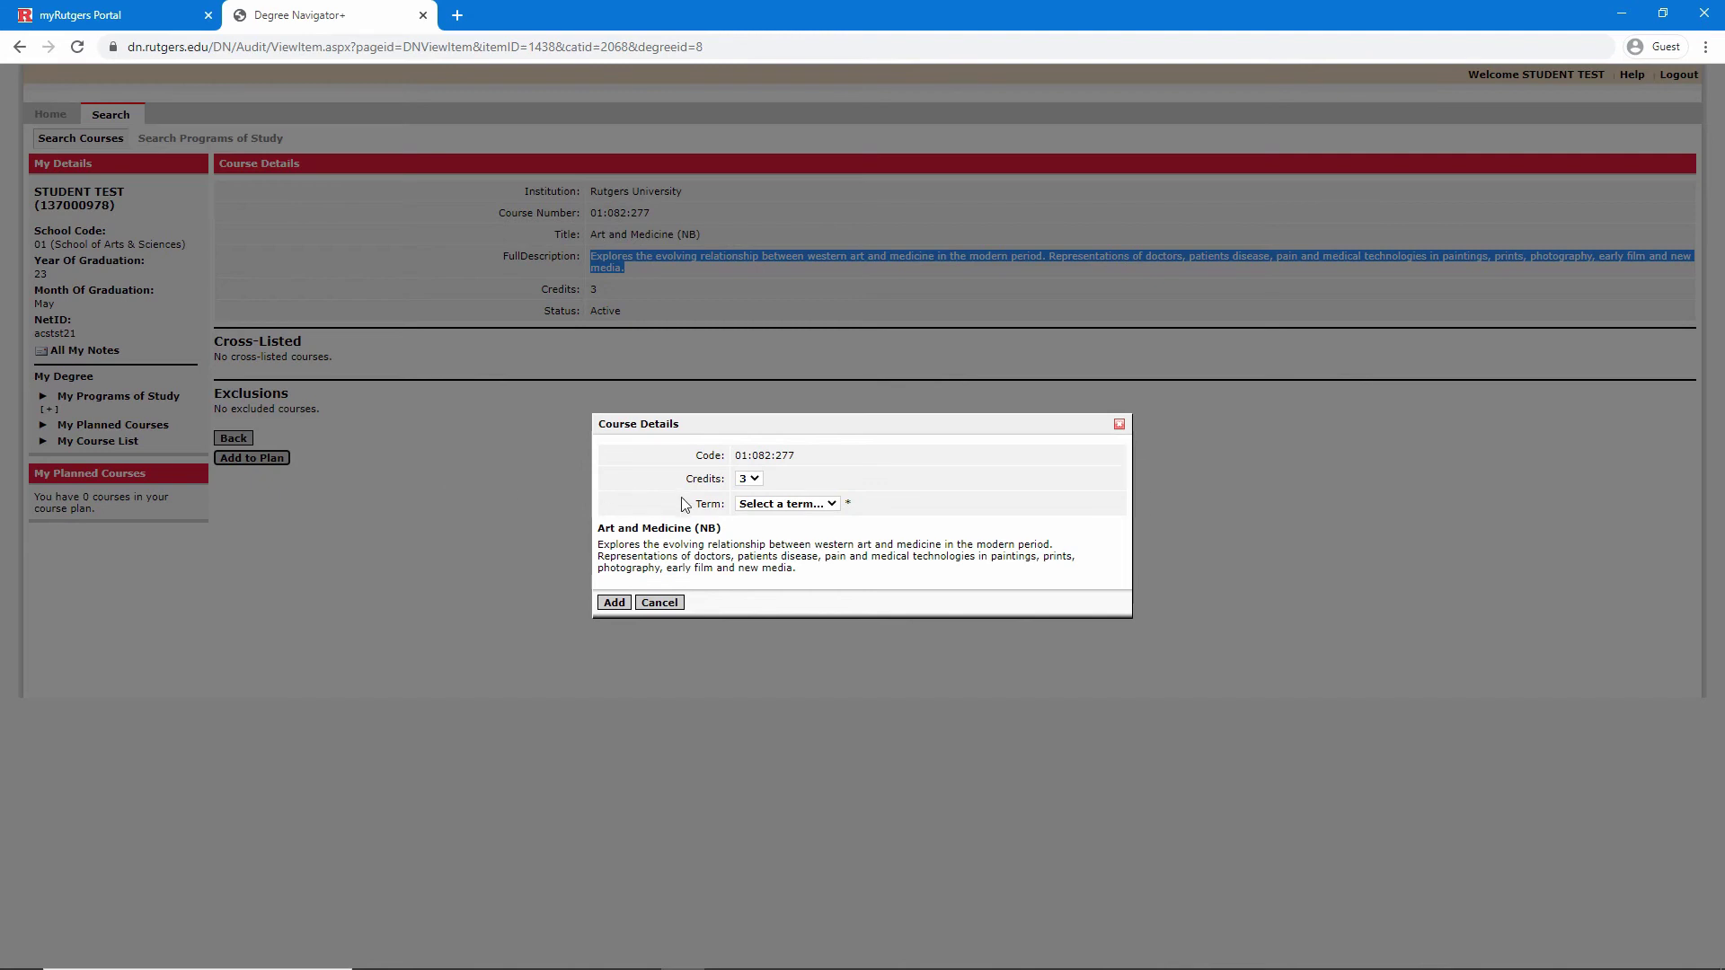
{"action": "left_click", "coordinate": [787, 504]}
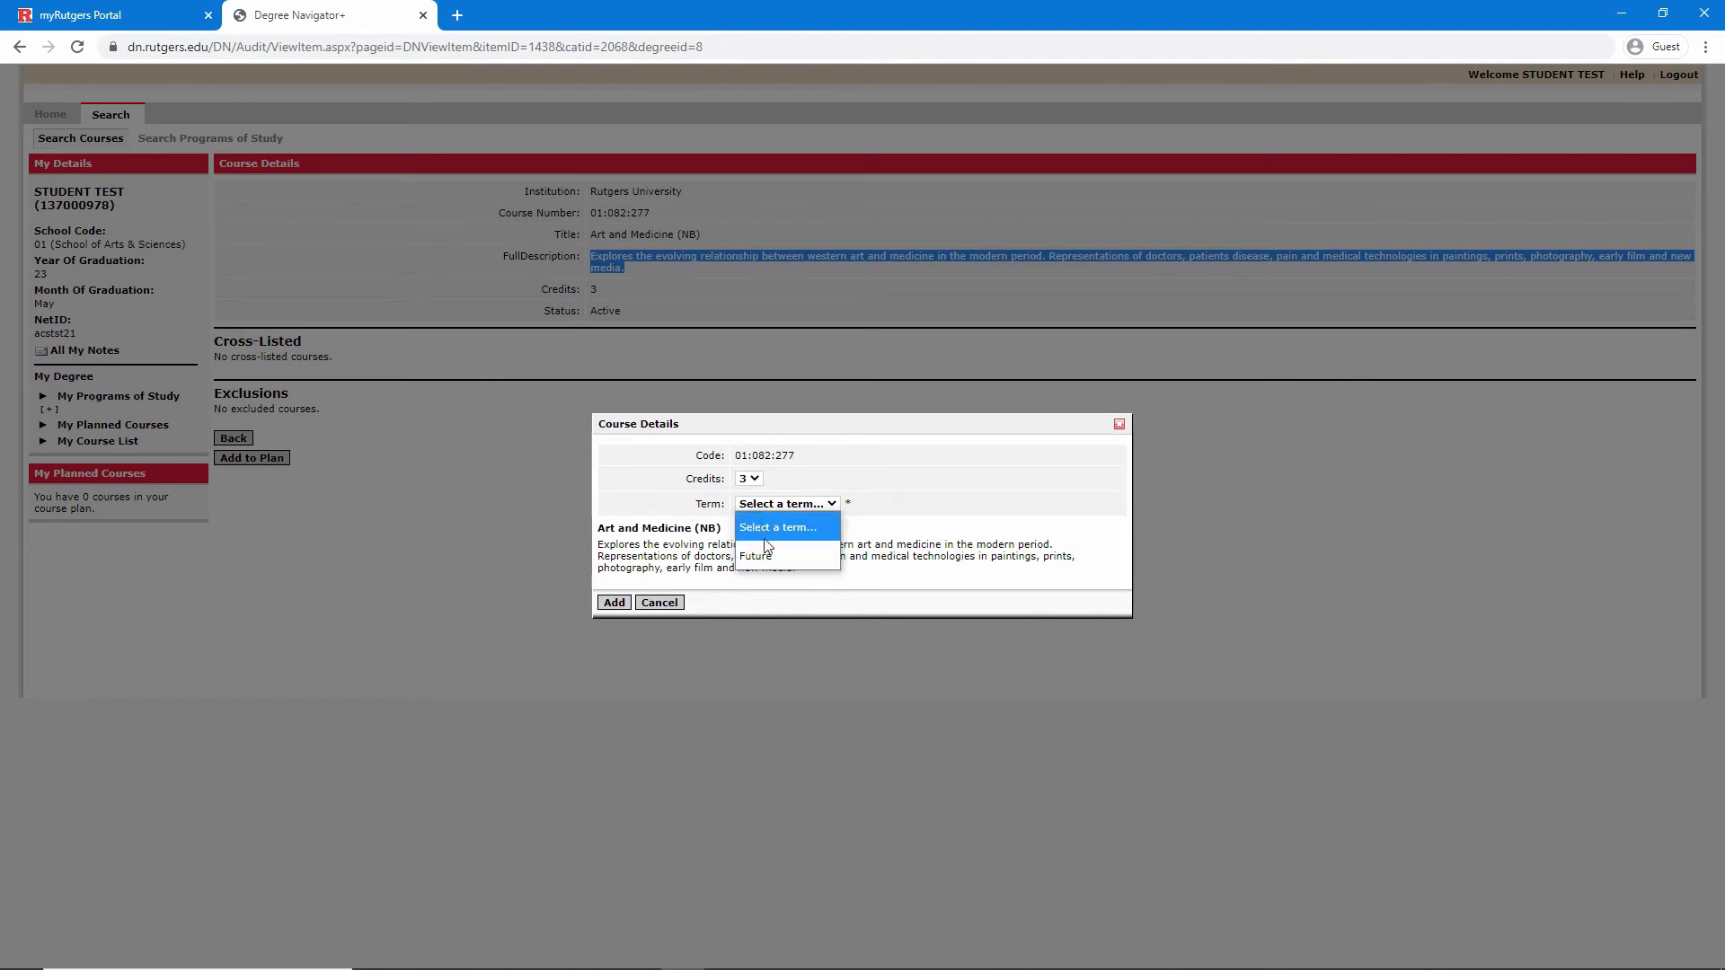
{"action": "left_click", "coordinate": [769, 544]}
{"action": "left_click", "coordinate": [614, 602]}
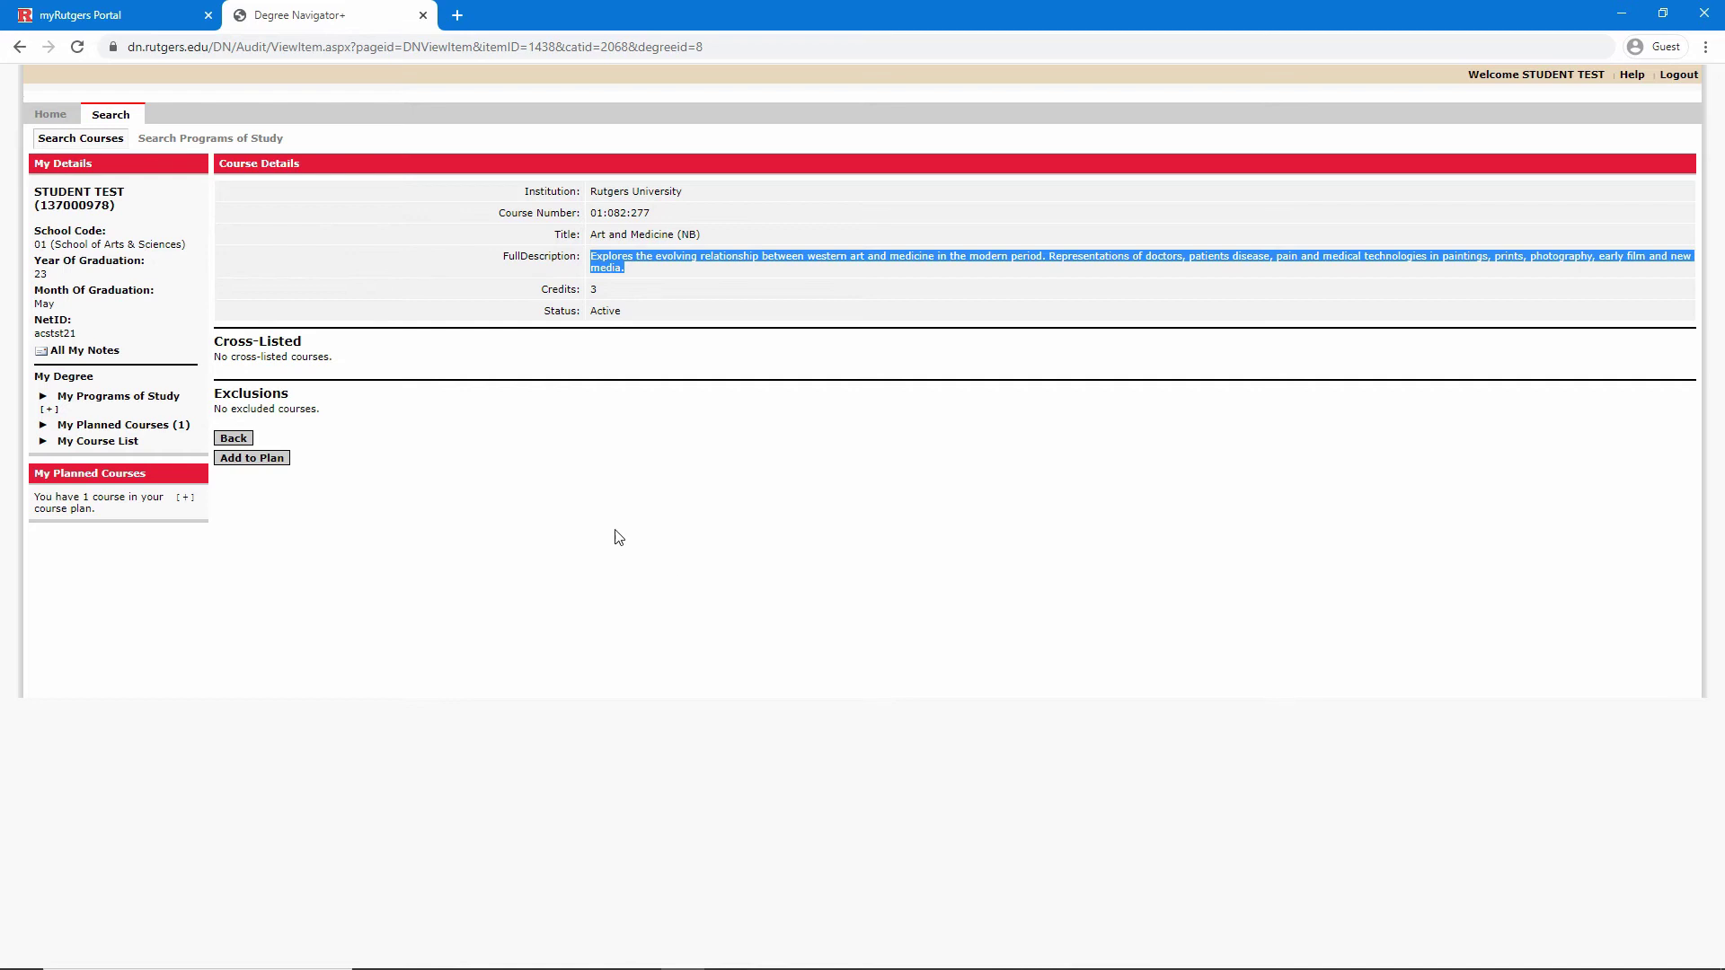
{"action": "left_click", "coordinate": [116, 117]}
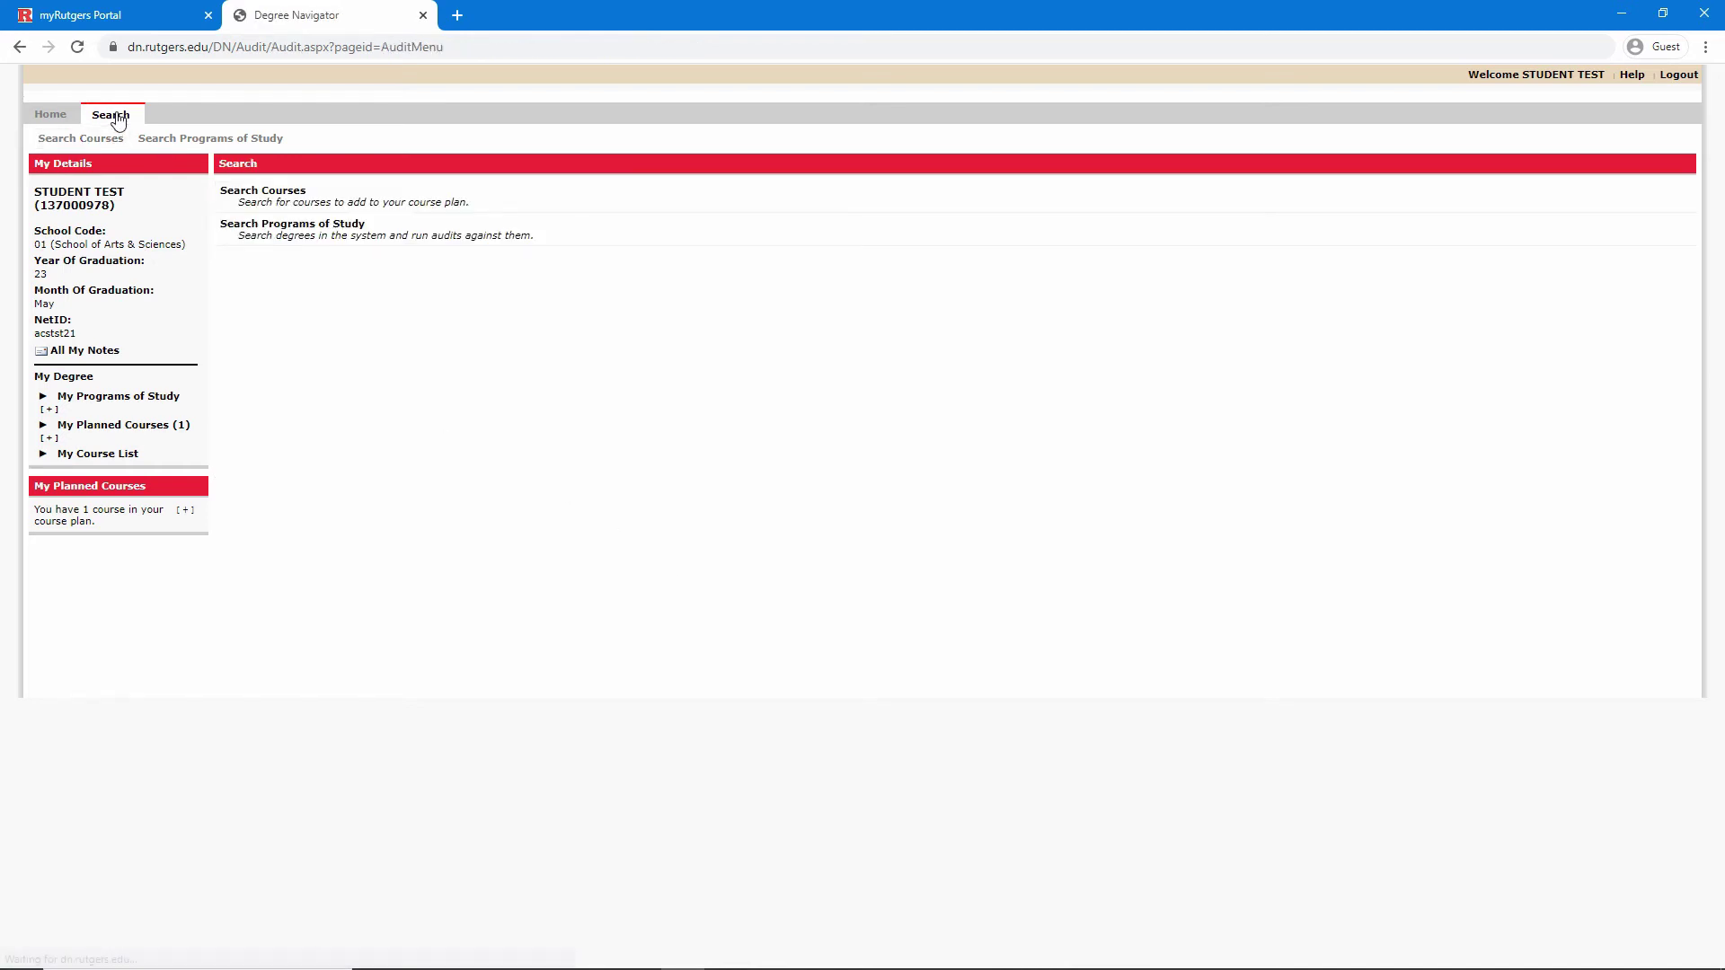
Bring up the Search Courses form and check the Term choices without selecting one
{"action": "left_click", "coordinate": [242, 200]}
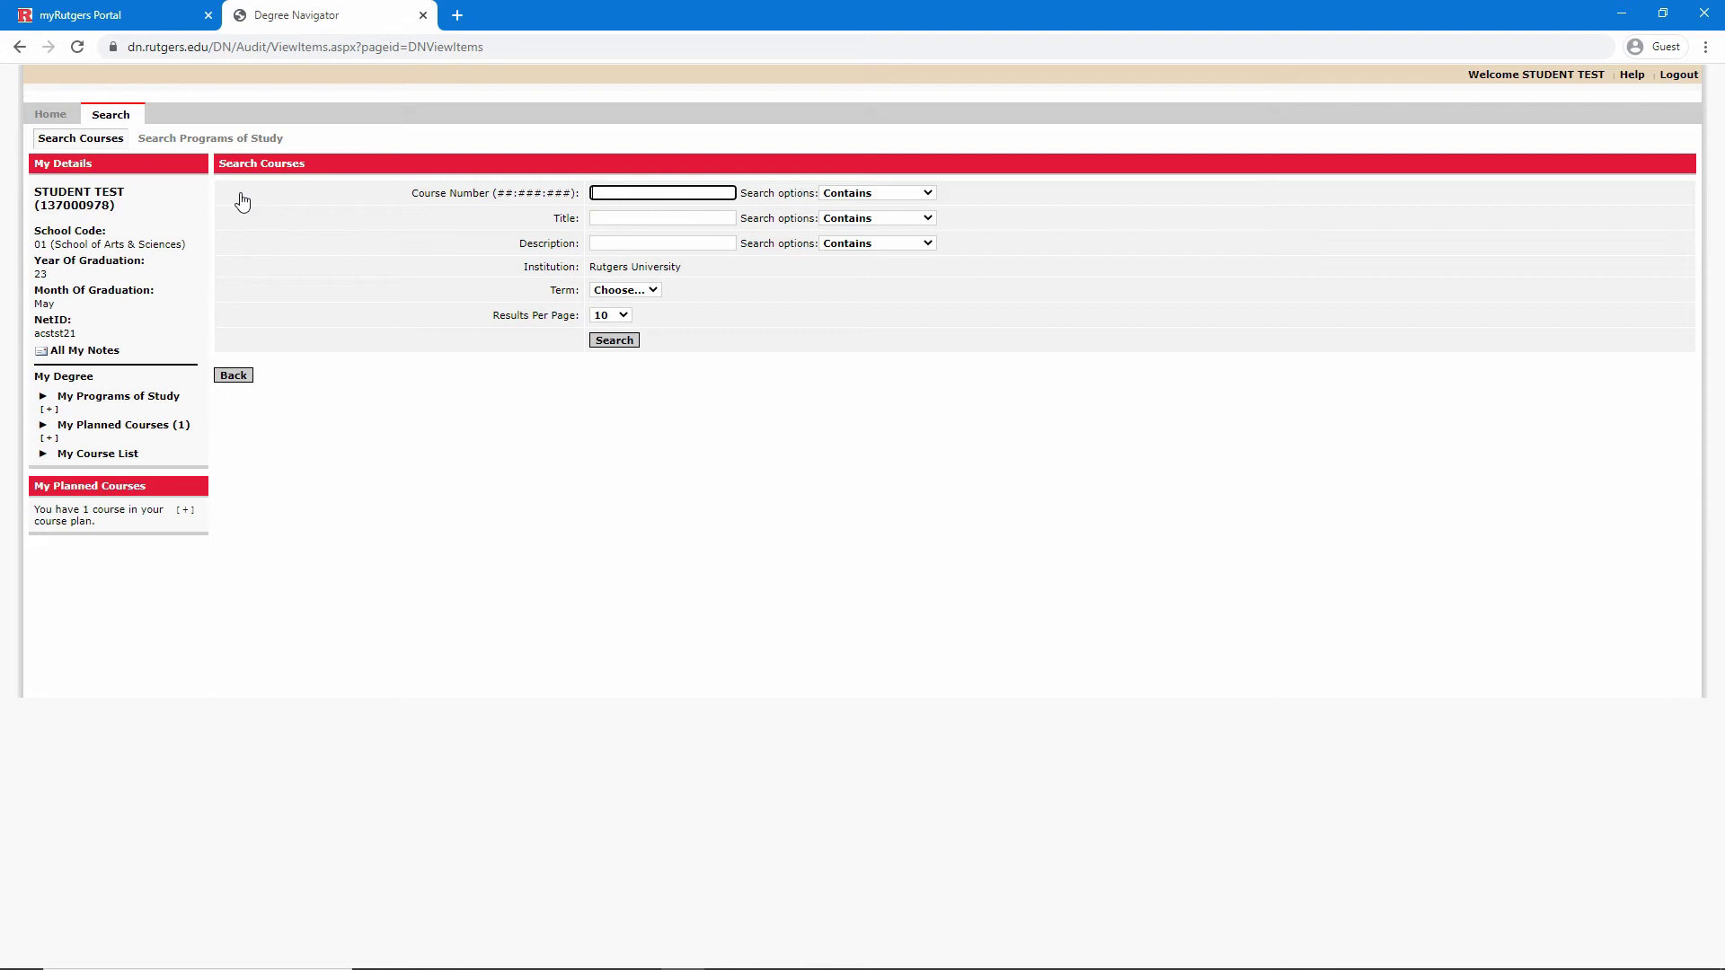
{"action": "left_click", "coordinate": [607, 292]}
{"action": "left_click", "coordinate": [606, 294]}
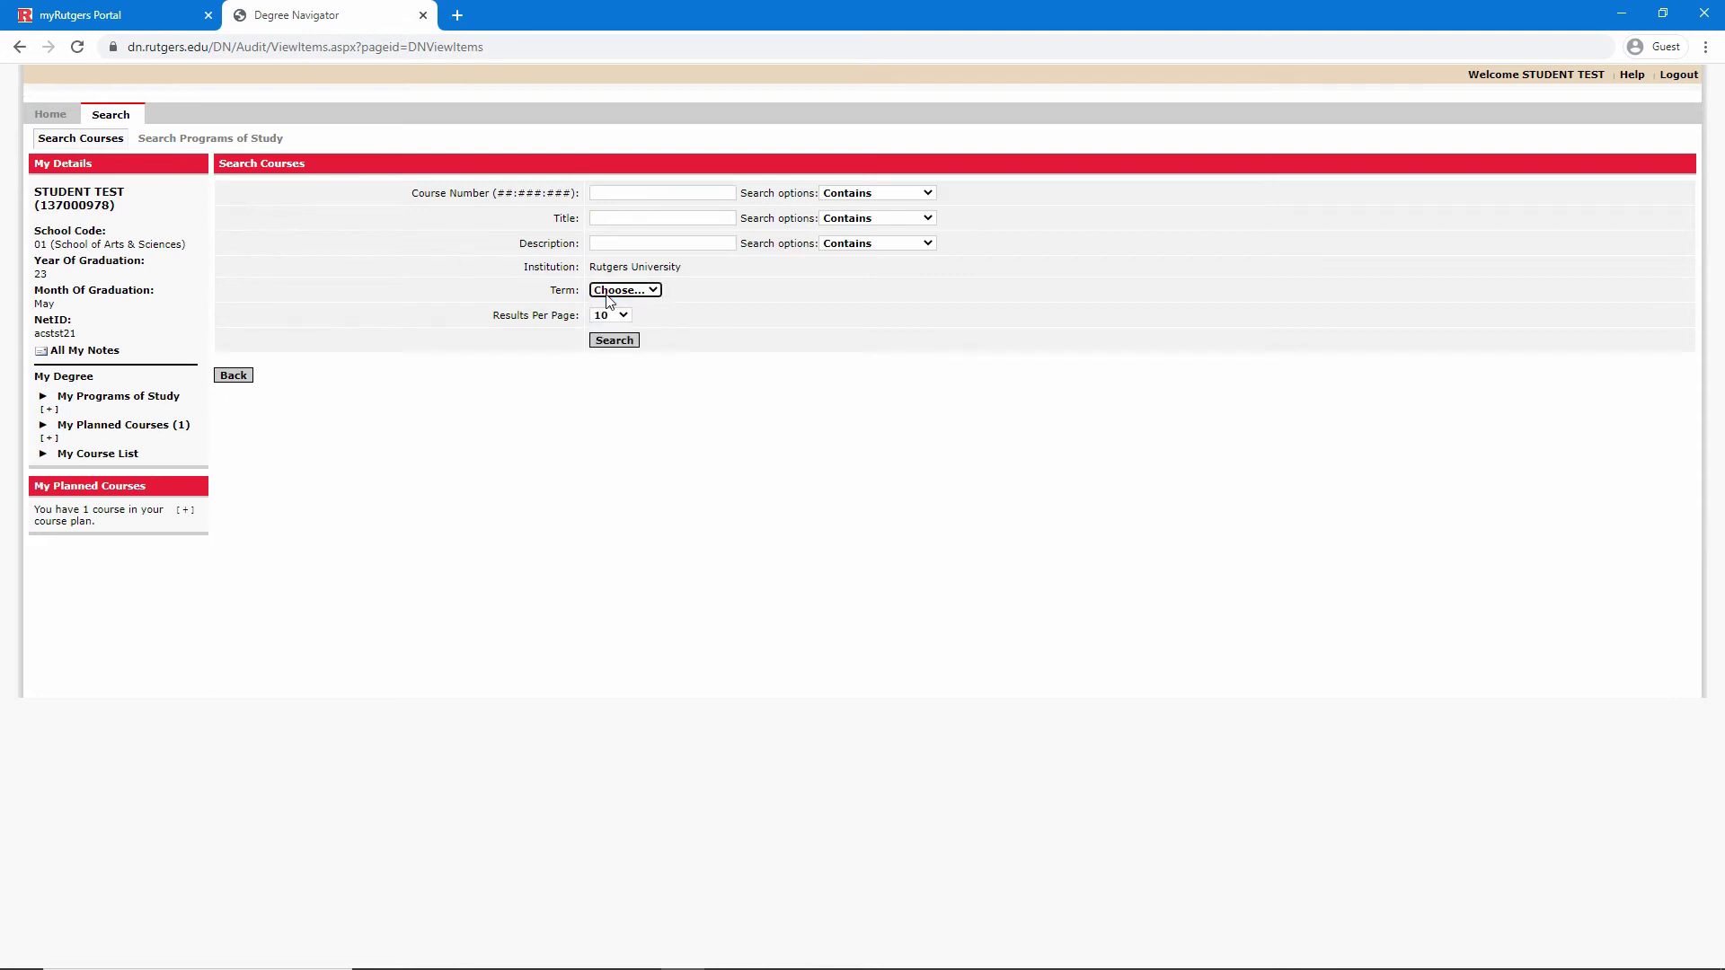
{"action": "left_click", "coordinate": [494, 319]}
Check the planned courses list, then return to My Programs of Study
{"action": "left_click", "coordinate": [90, 425]}
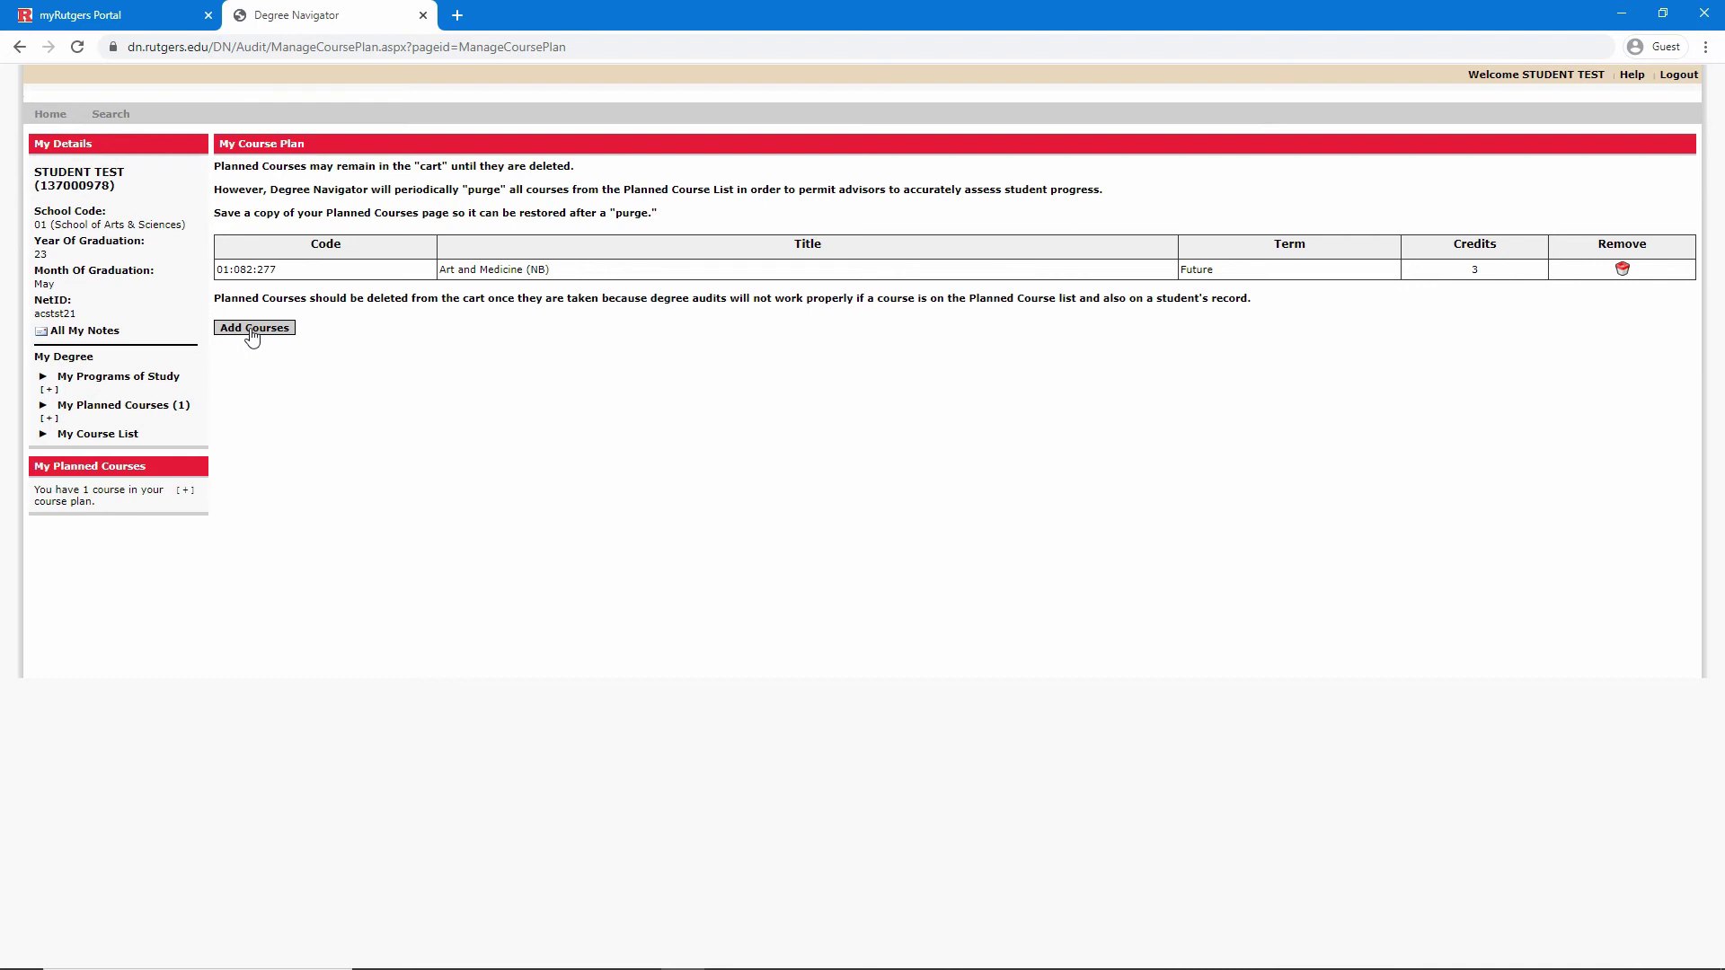
{"action": "left_click", "coordinate": [149, 381]}
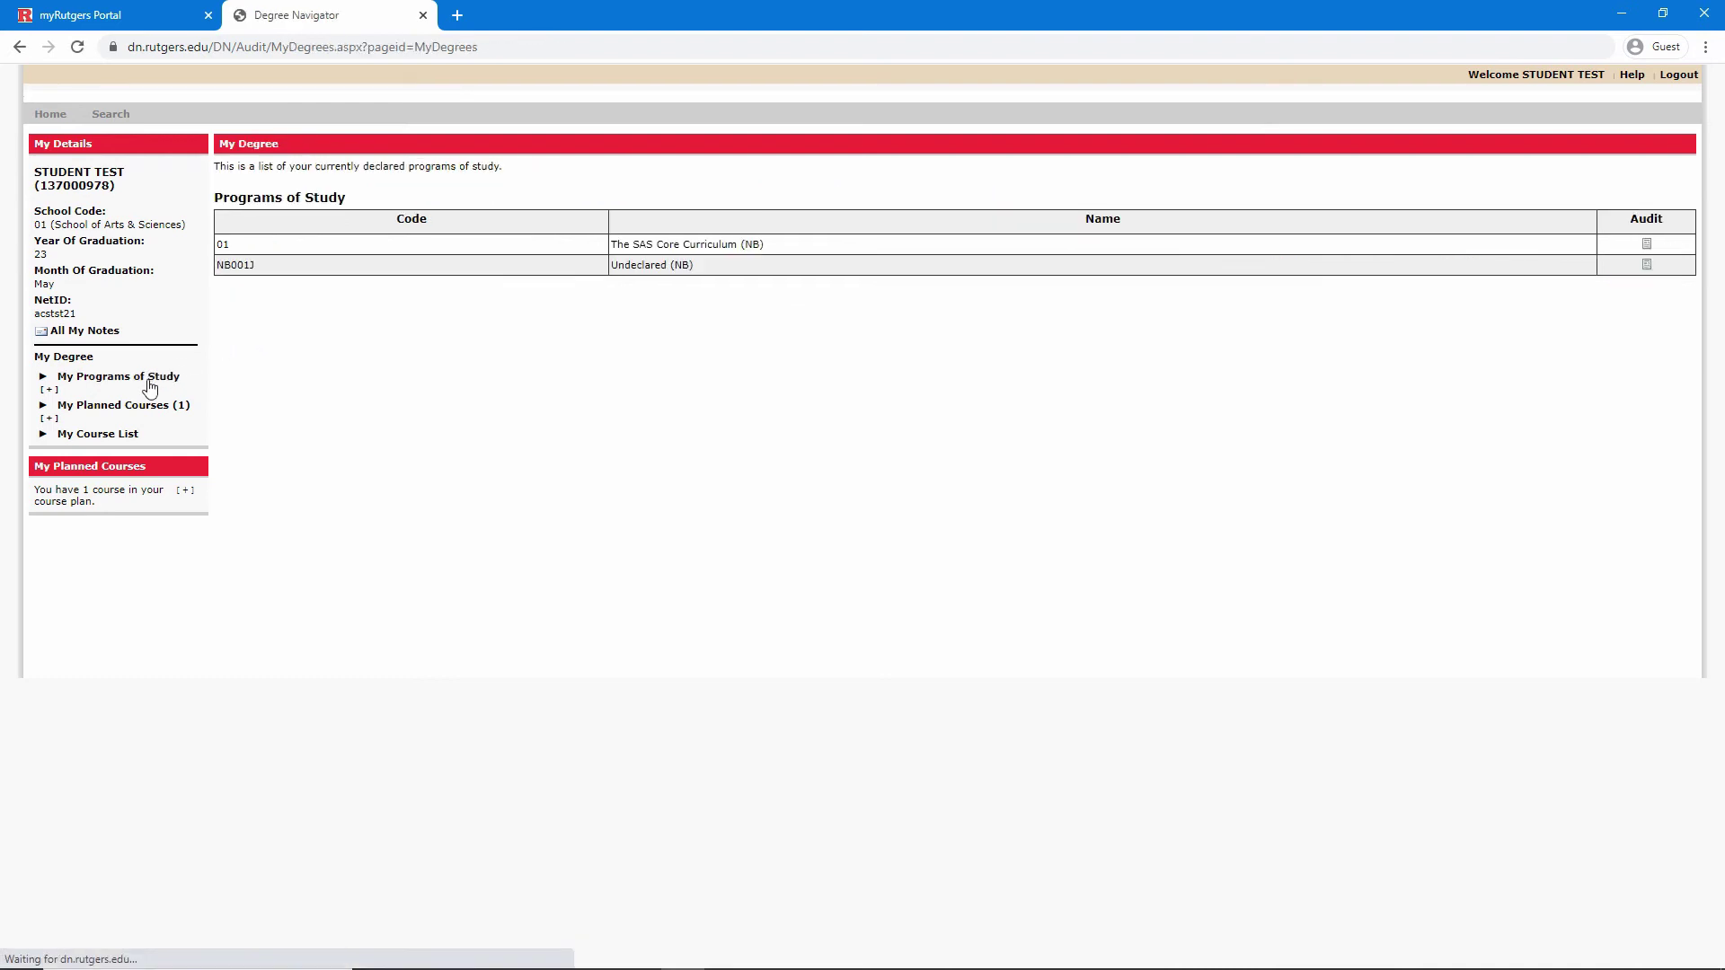
Rerun the SAS Core audit and check R3's Historical Analysis line listing 01:082:277 and its in-progress status
{"action": "left_click", "coordinate": [1648, 245]}
{"action": "scroll", "coordinate": [1461, 436], "scroll_direction": "down", "scroll_amount": 2}
{"action": "scroll", "coordinate": [1460, 438], "scroll_direction": "down", "scroll_amount": 10}
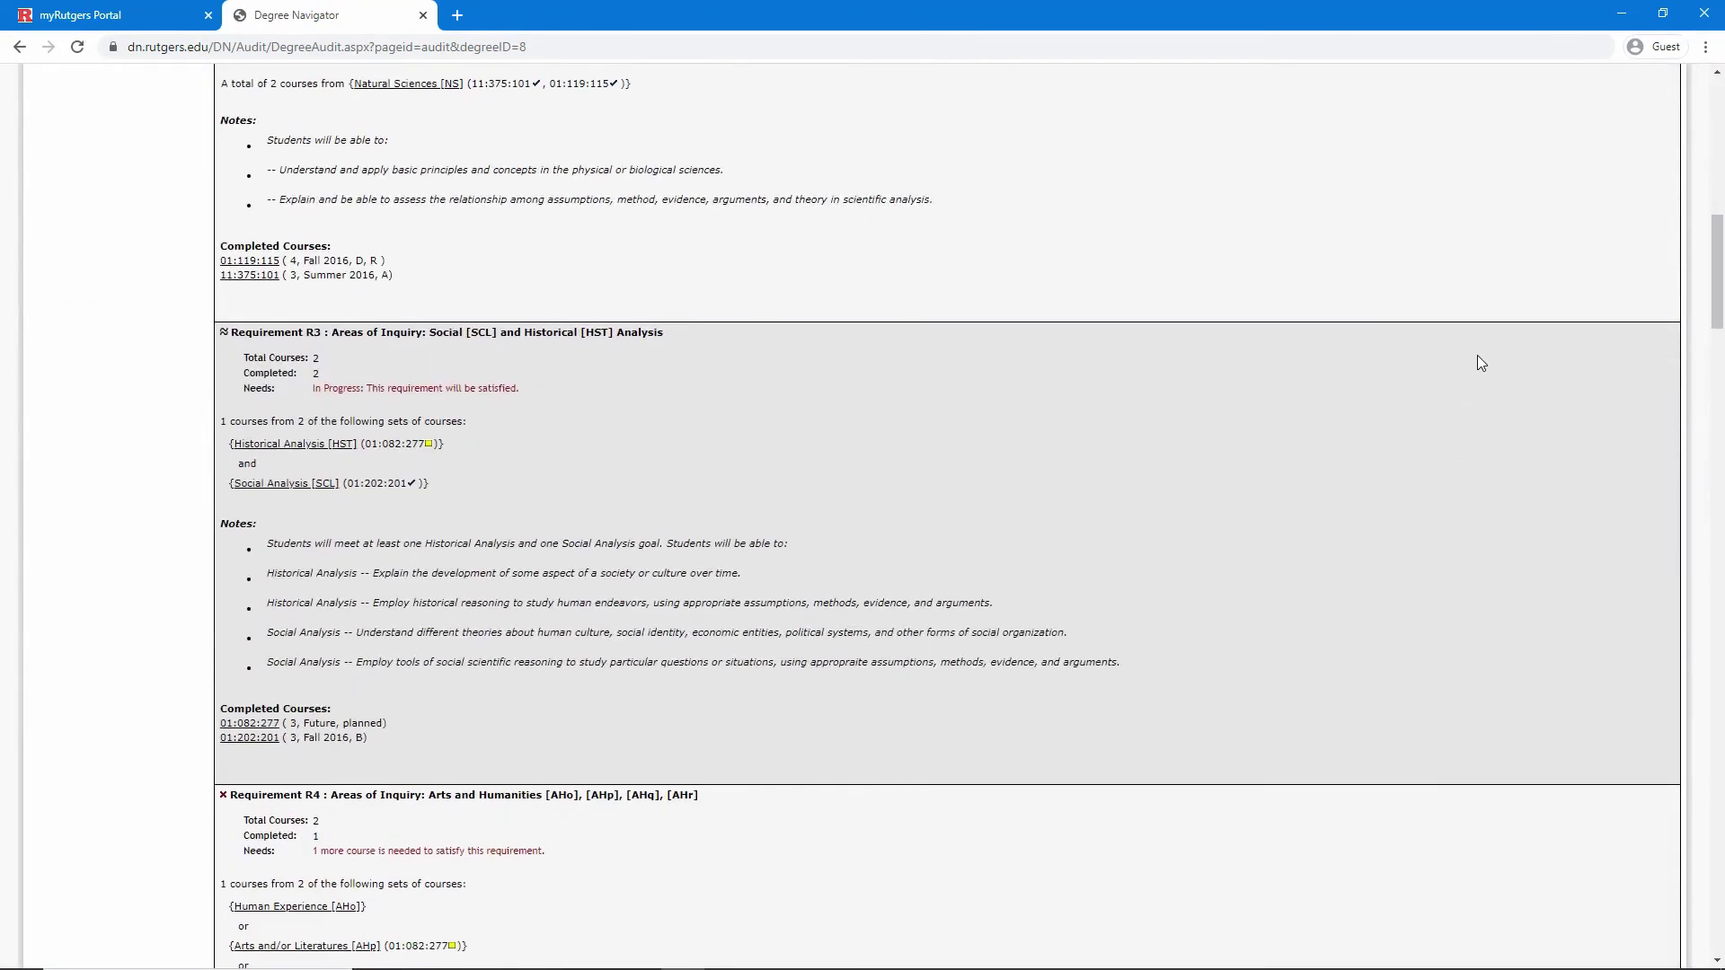
{"action": "triple_click", "coordinate": [403, 444]}
{"action": "left_click", "coordinate": [397, 460]}
{"action": "left_click_drag", "start_coordinate": [305, 391], "coordinate": [537, 399]}
{"action": "left_click", "coordinate": [537, 401]}
Check R4's Arts and/or Literatures line showing 01:082:277, then return to the top of the audit
{"action": "scroll", "coordinate": [444, 460], "scroll_direction": "down", "scroll_amount": 5}
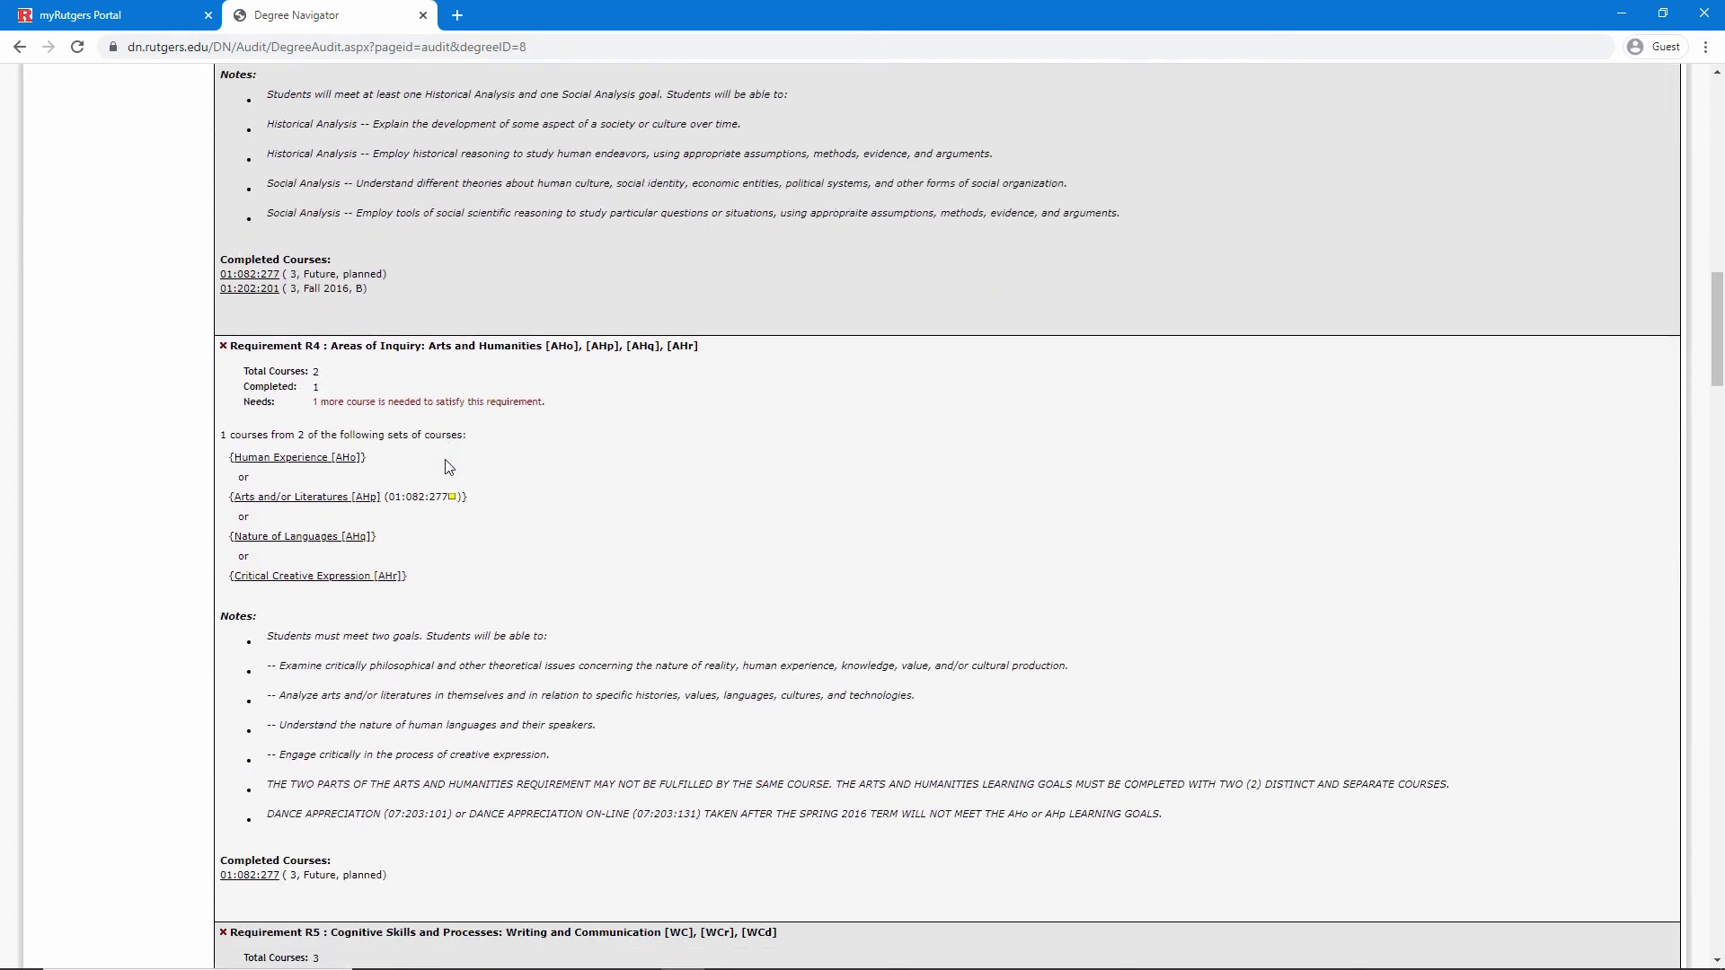
{"action": "scroll", "coordinate": [448, 467], "scroll_direction": "down", "scroll_amount": 2}
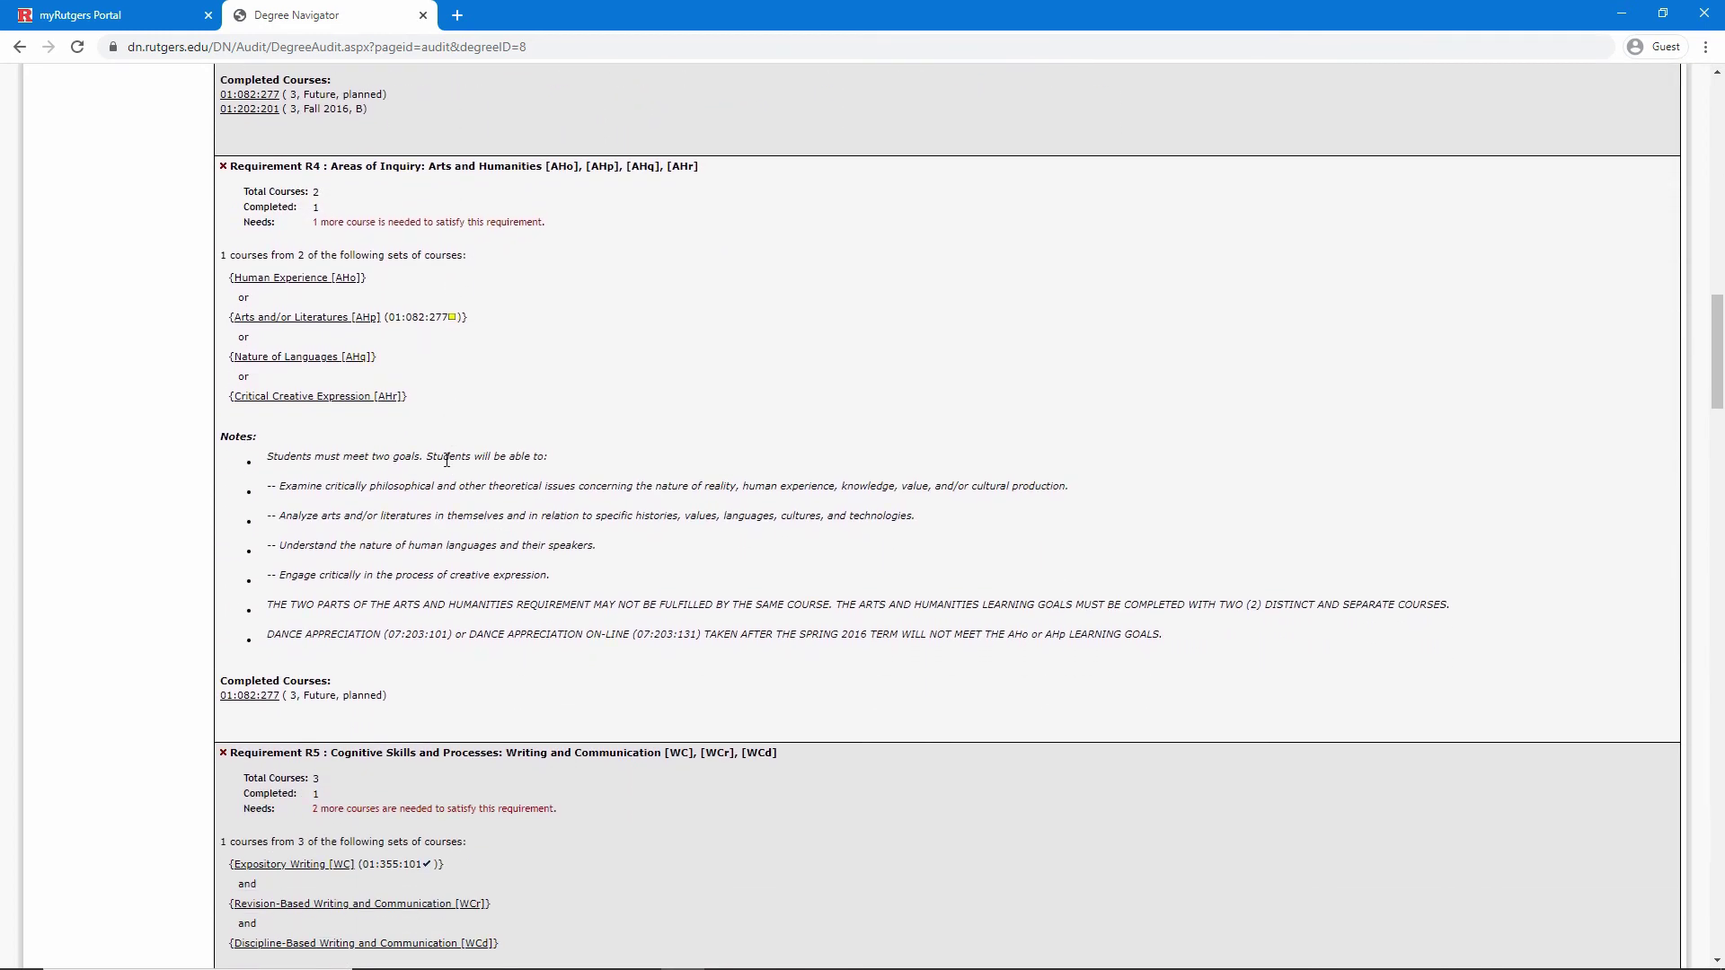
{"action": "triple_click", "coordinate": [412, 319]}
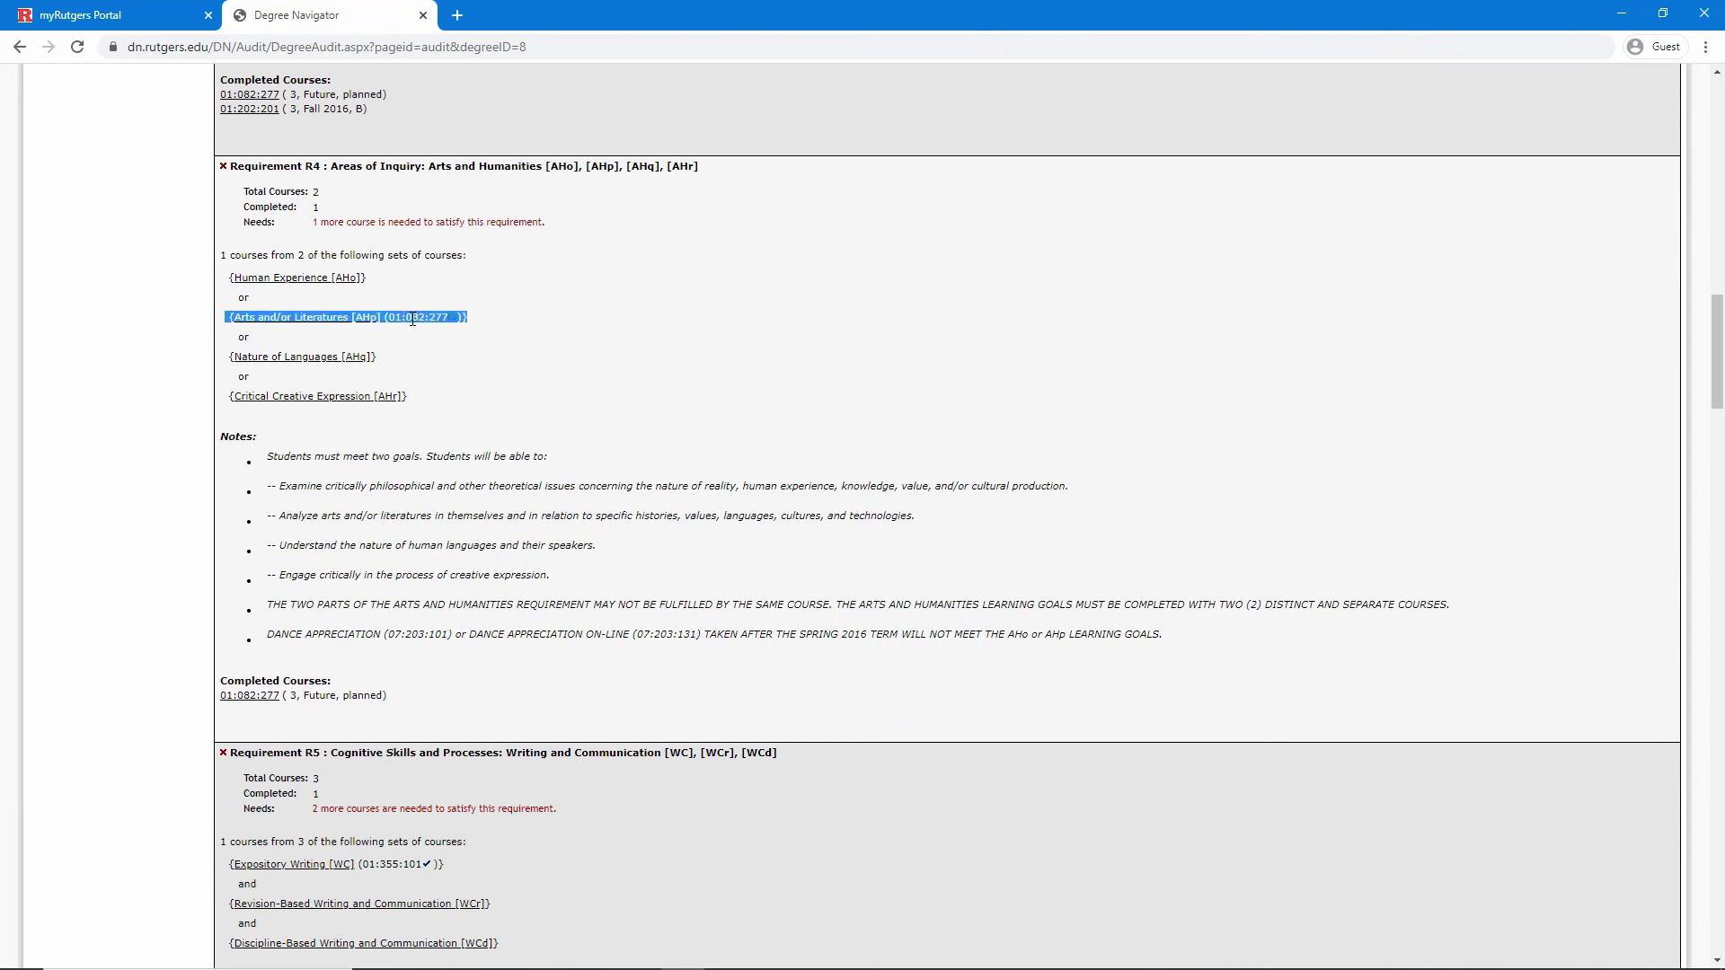
{"action": "left_click", "coordinate": [393, 364]}
{"action": "scroll", "coordinate": [392, 368], "scroll_direction": "down", "scroll_amount": 4}
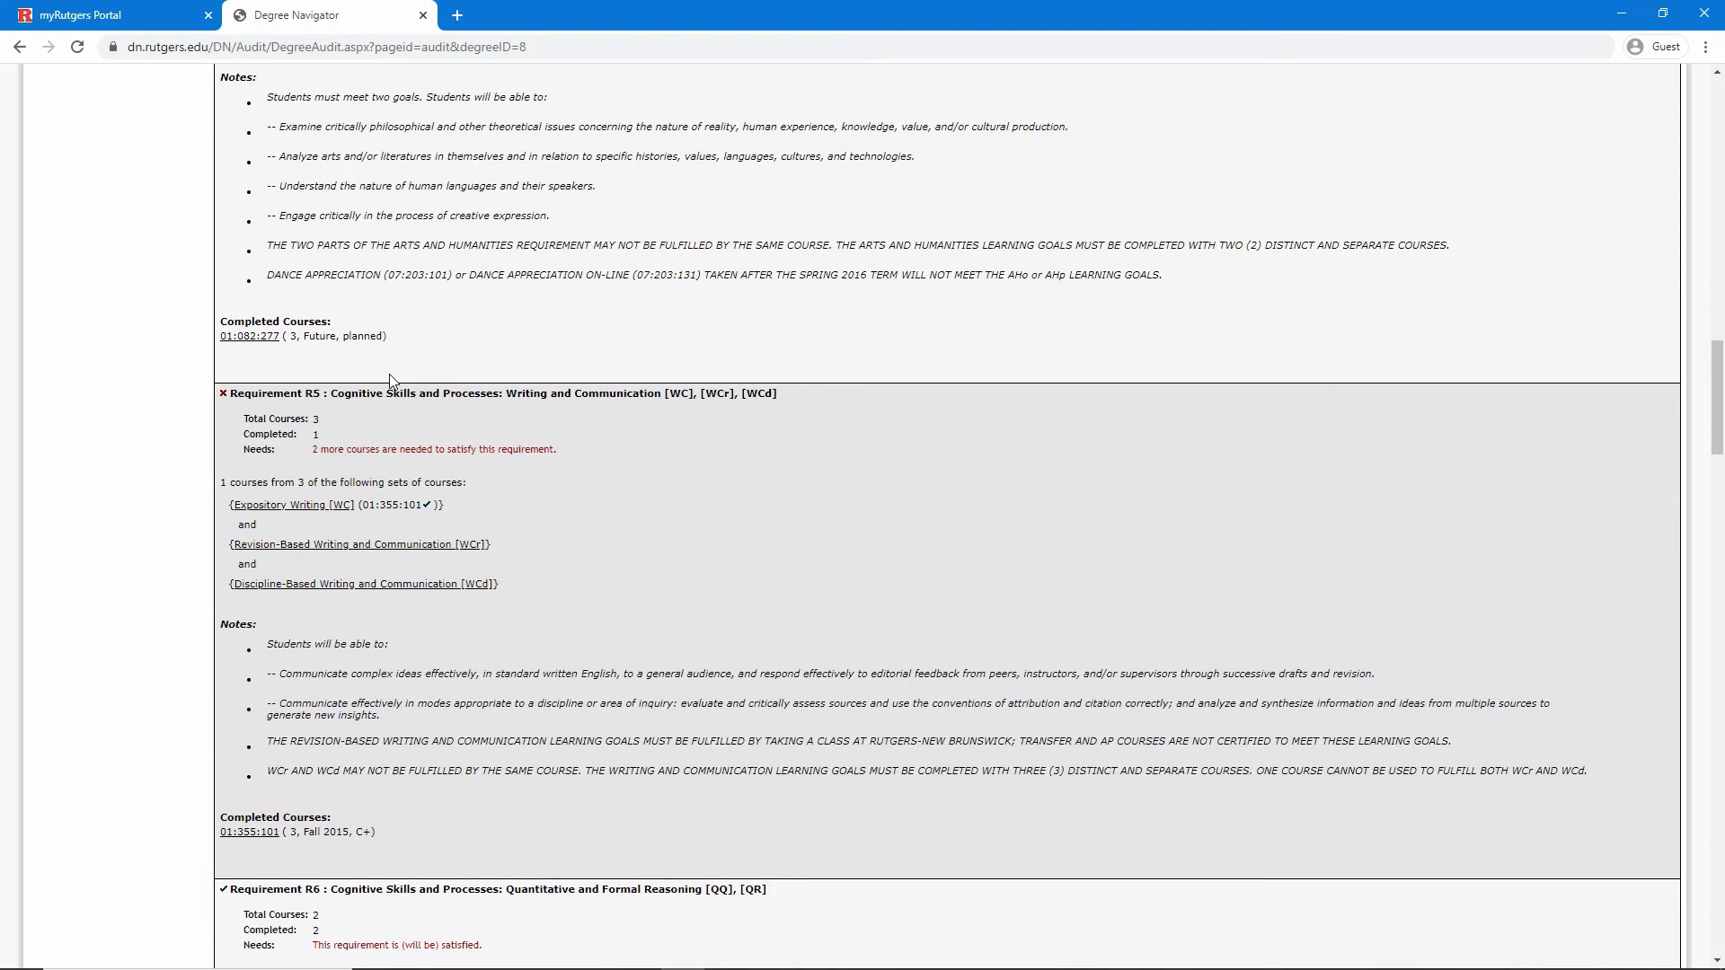
{"action": "scroll", "coordinate": [392, 381], "scroll_direction": "up", "scroll_amount": 20}
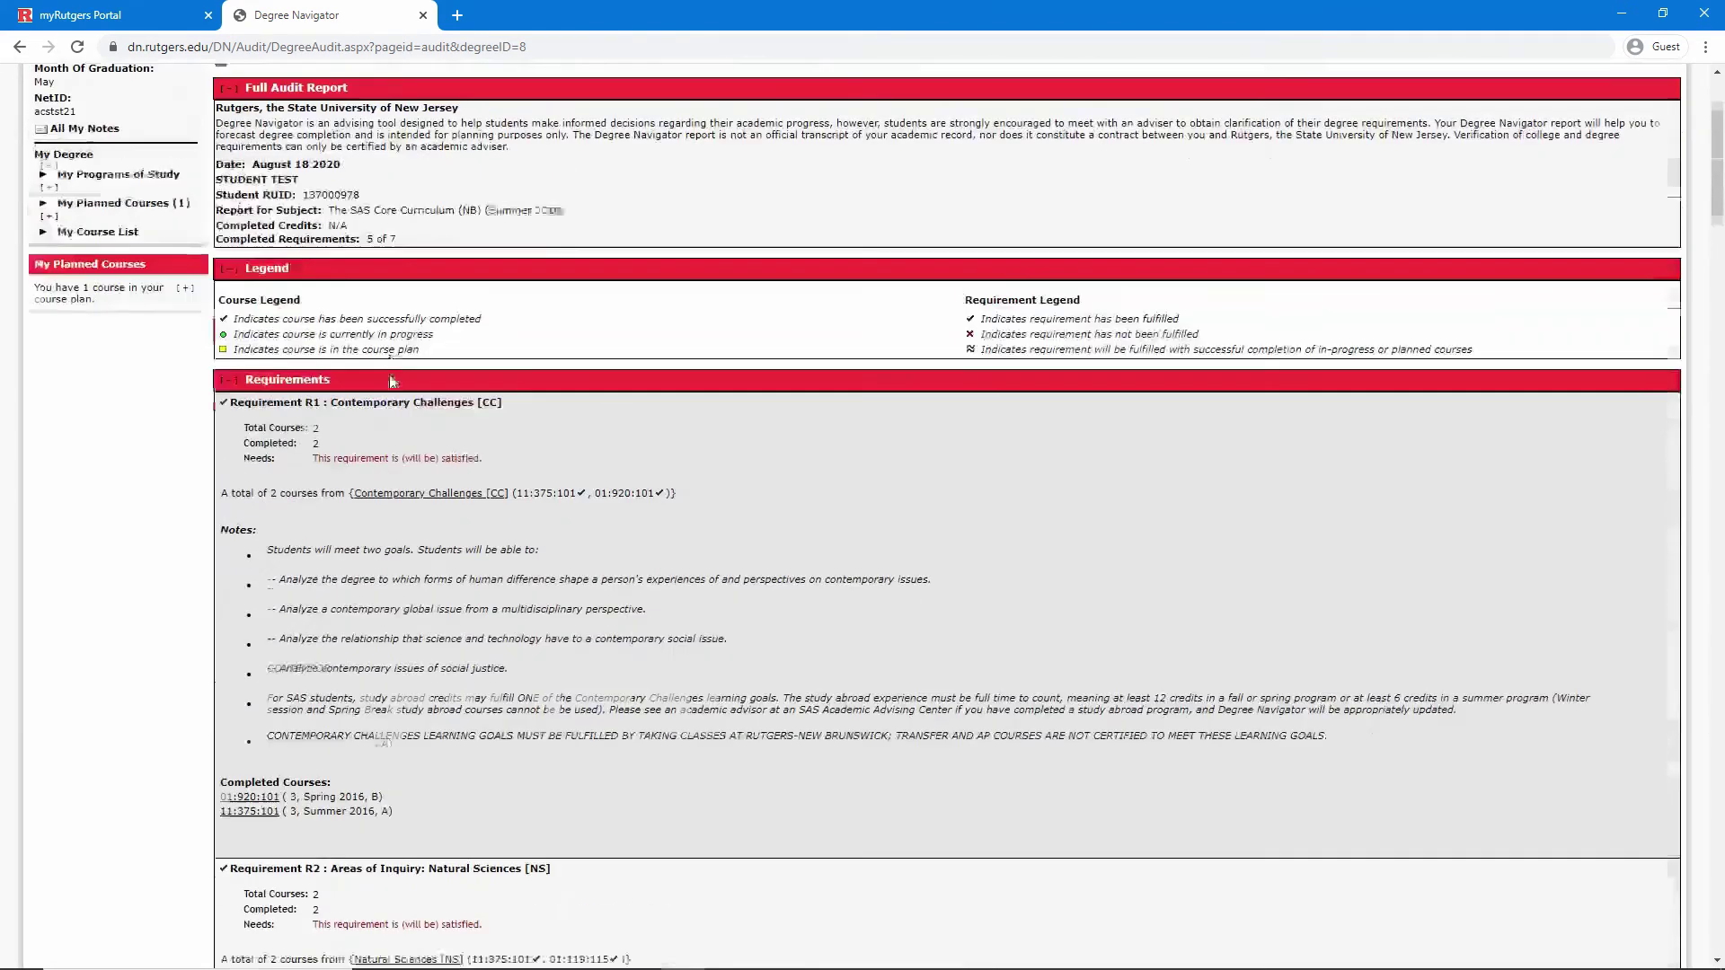
{"action": "scroll", "coordinate": [392, 381], "scroll_direction": "up", "scroll_amount": 3}
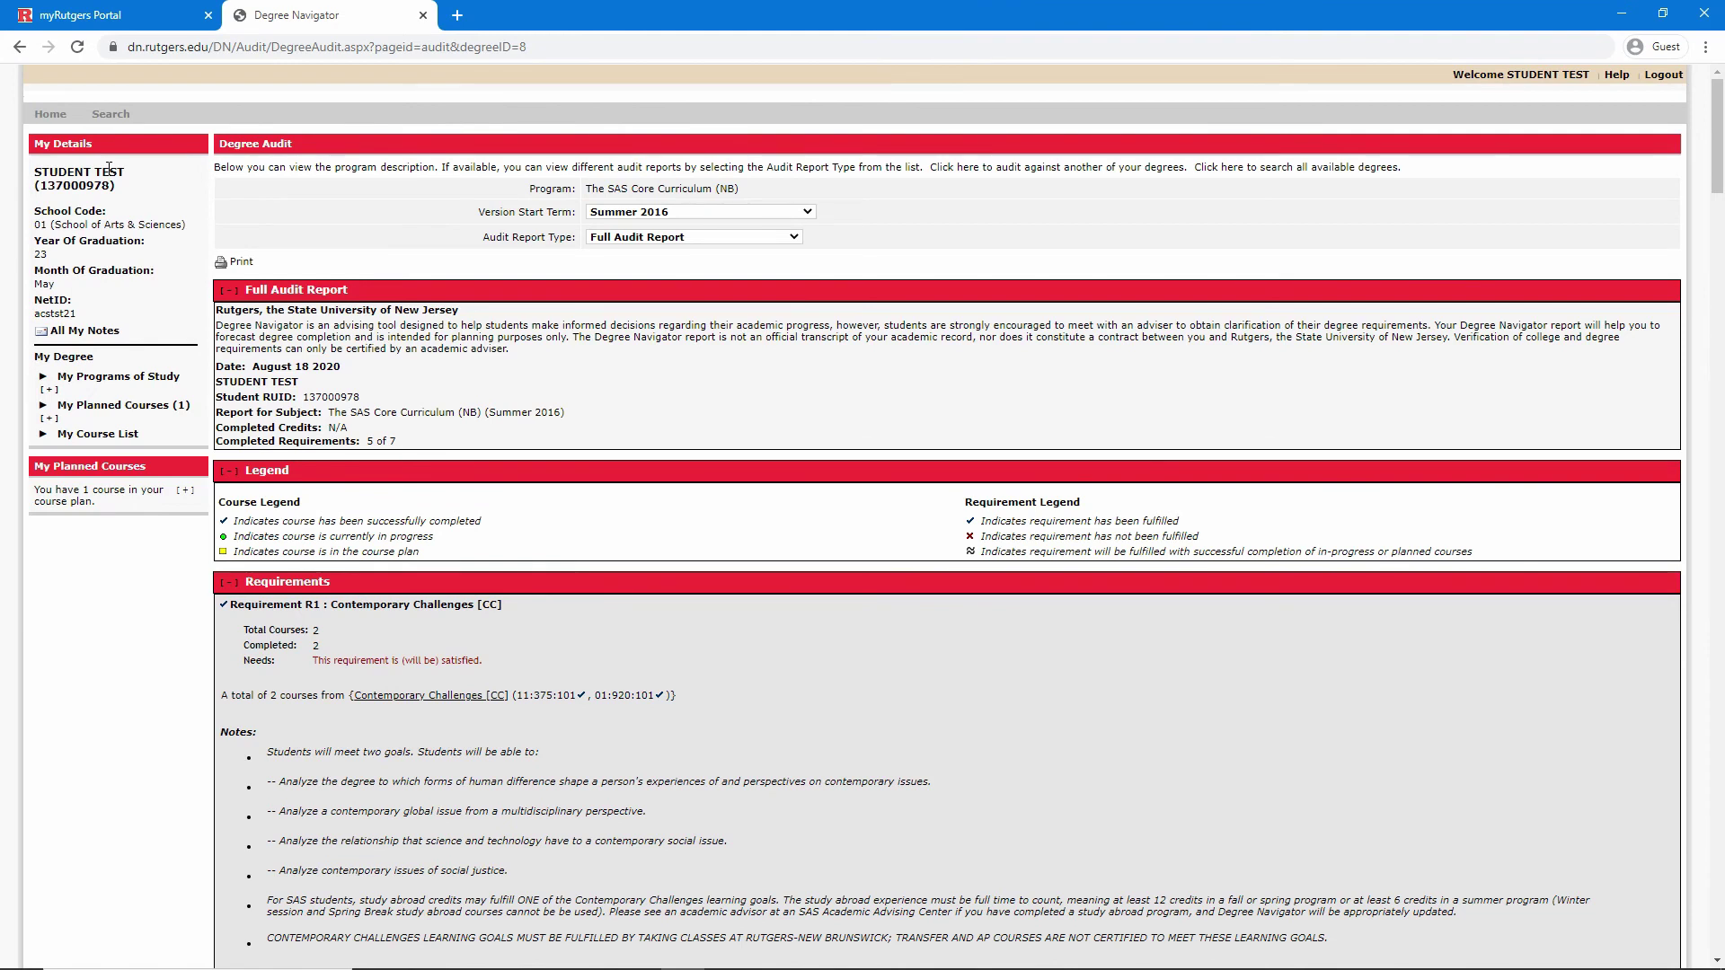
Search programs of study with subject name 'film' and locate Certificate in Digital Filmmaking (NB)
{"action": "left_click", "coordinate": [112, 117]}
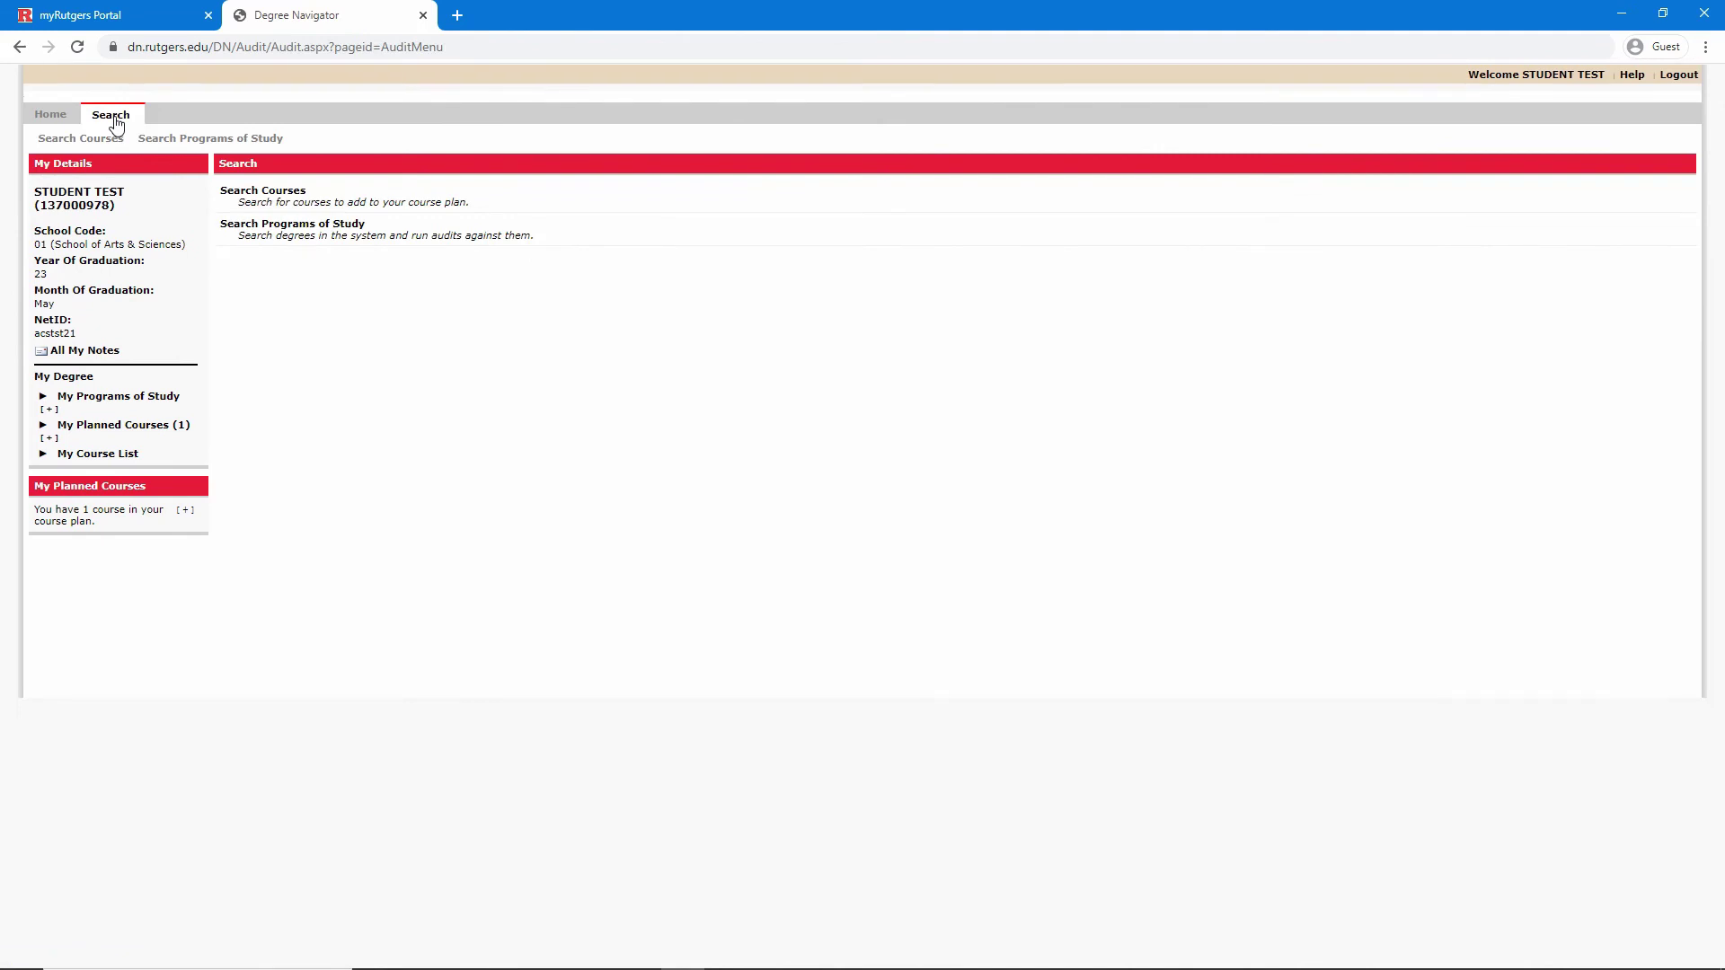
{"action": "left_click", "coordinate": [236, 225]}
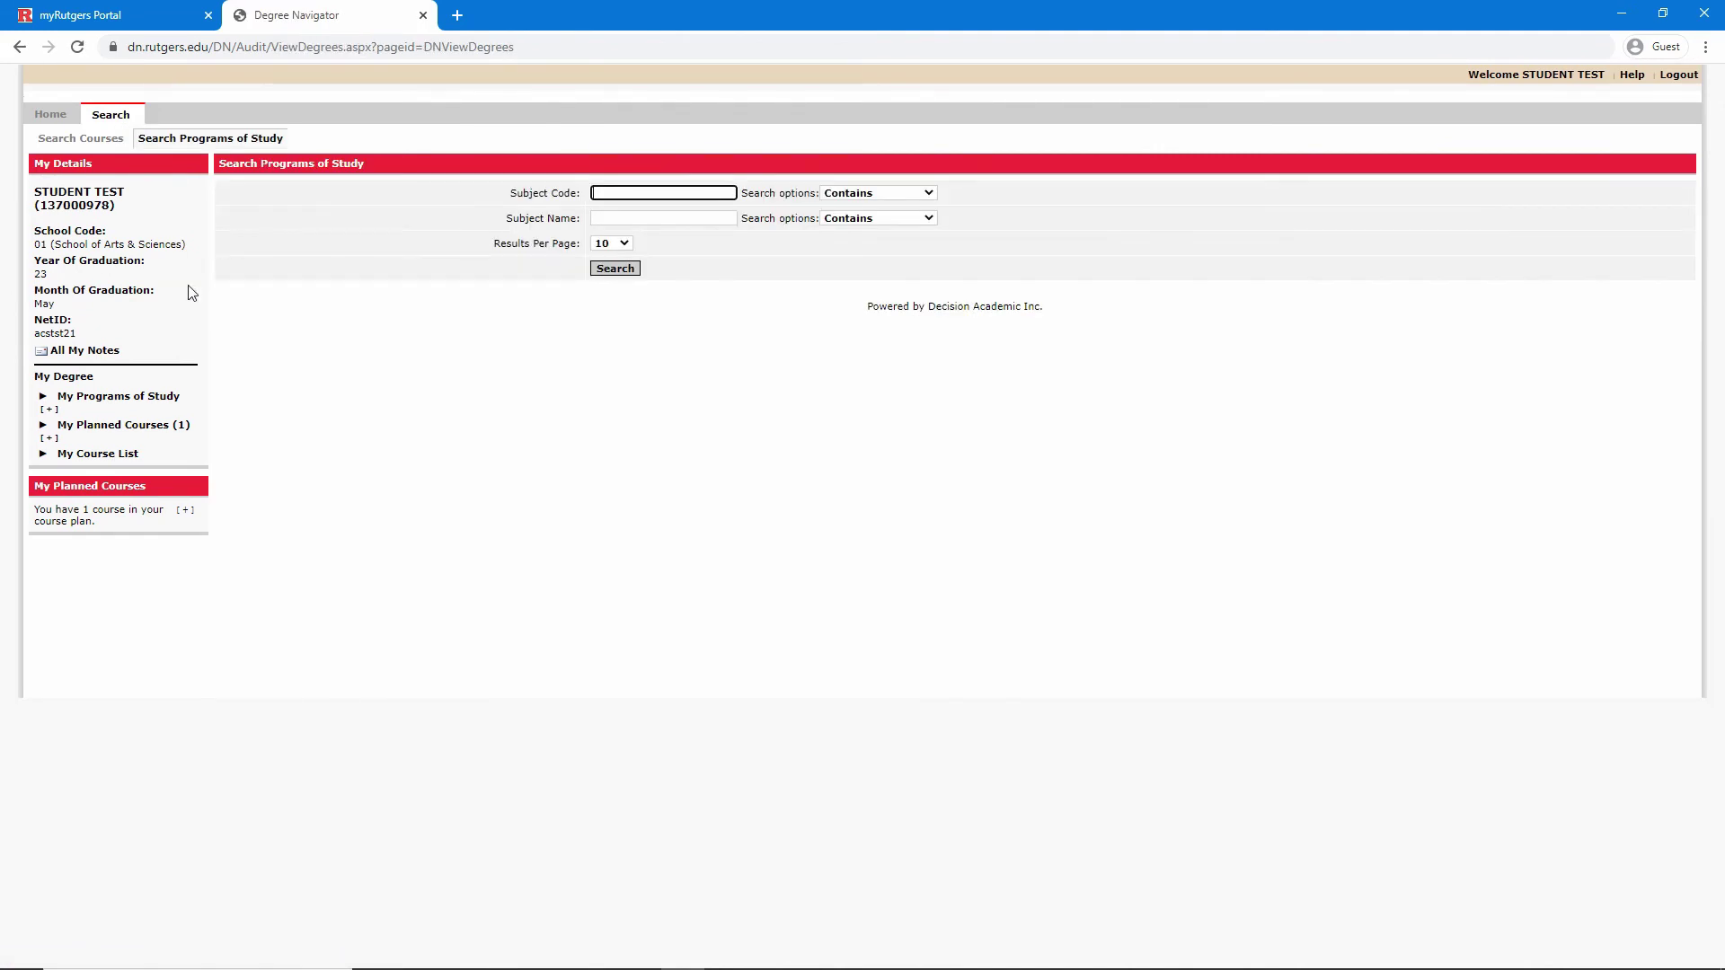
{"action": "left_click", "coordinate": [620, 221]}
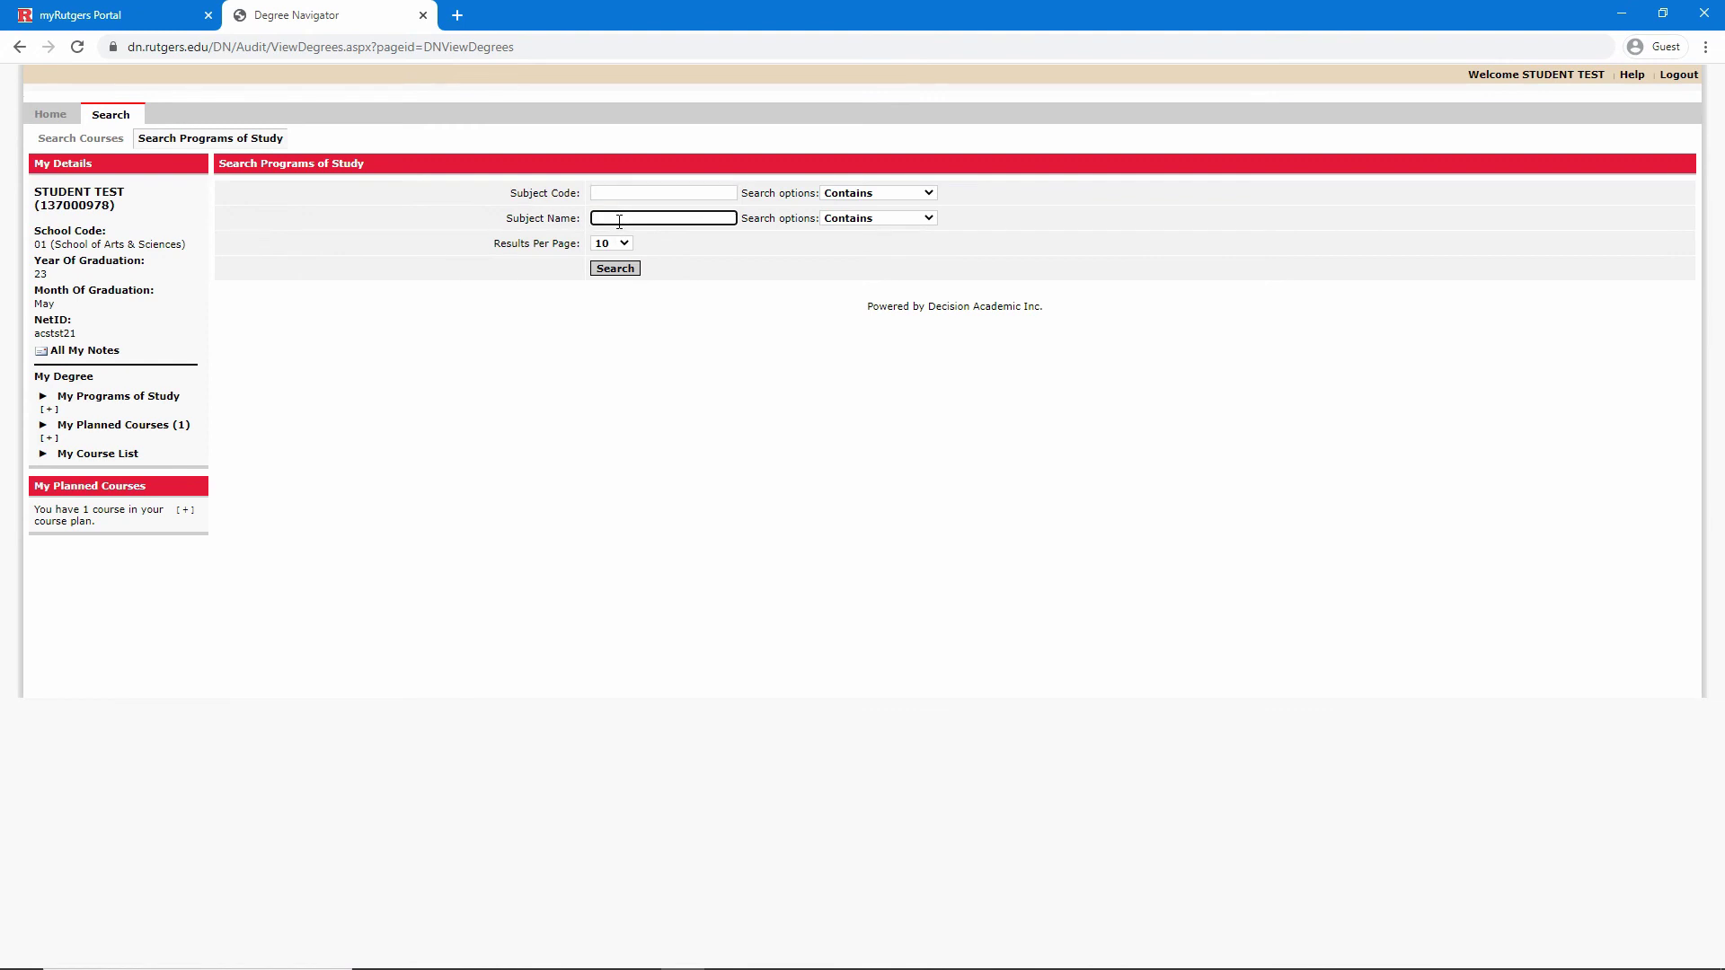
{"action": "type", "text": "film"}
{"action": "key", "text": "Return"}
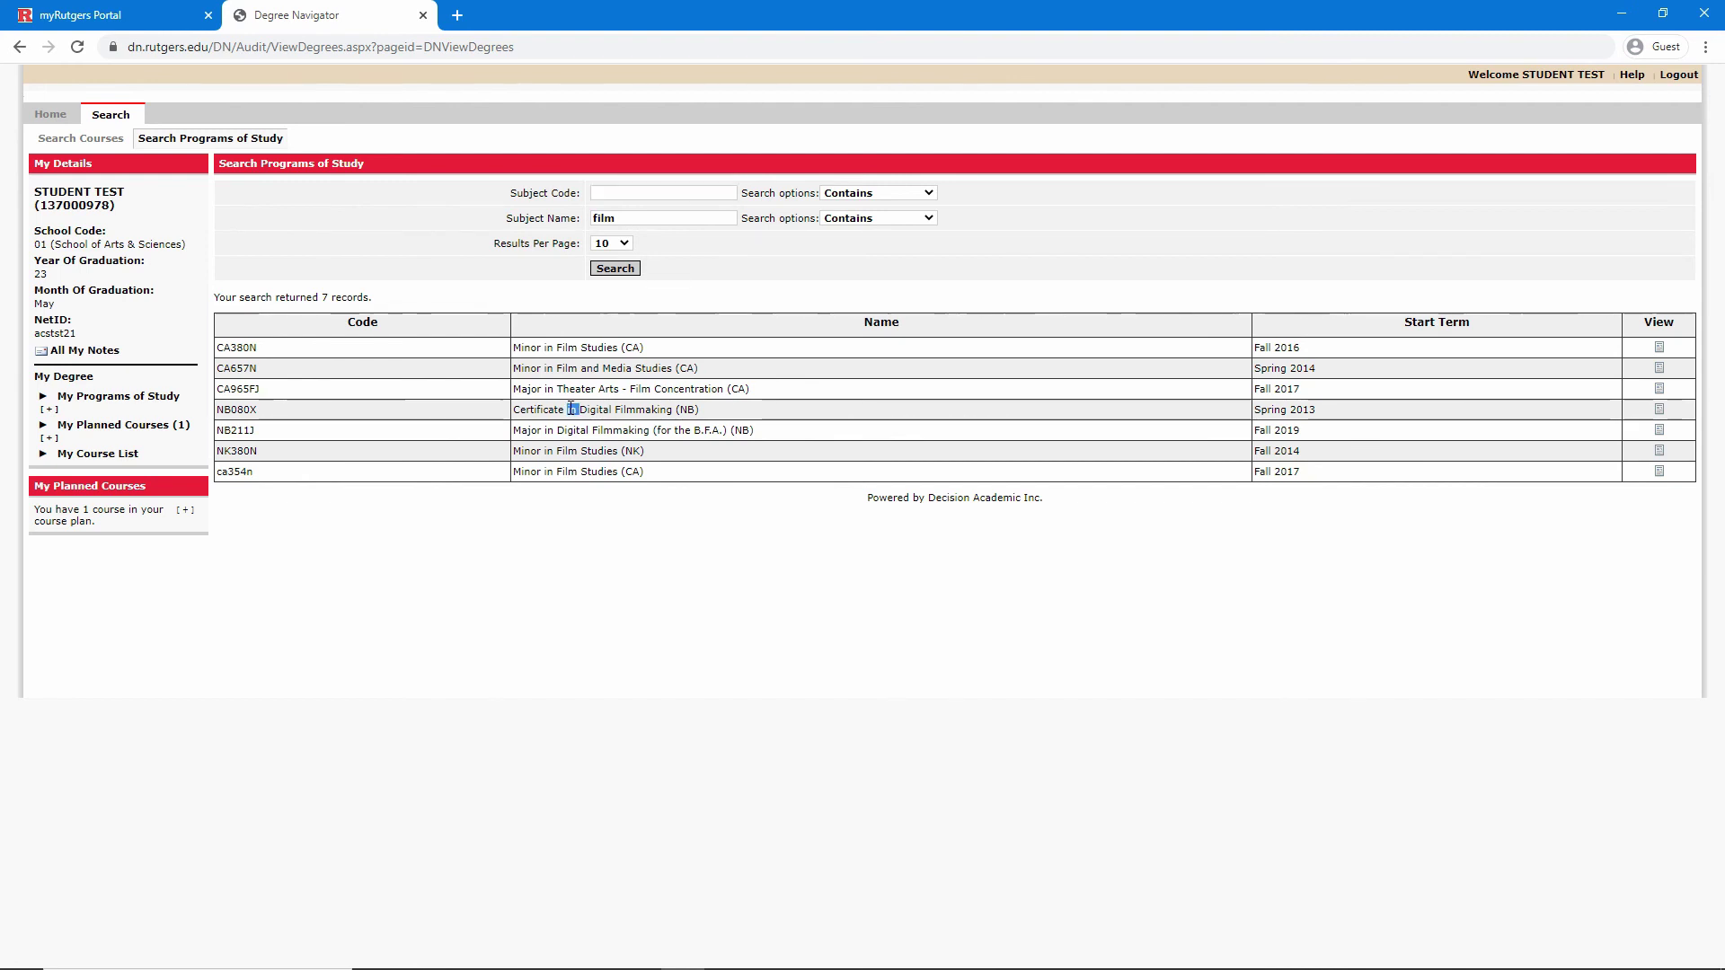
{"action": "triple_click", "coordinate": [633, 411]}
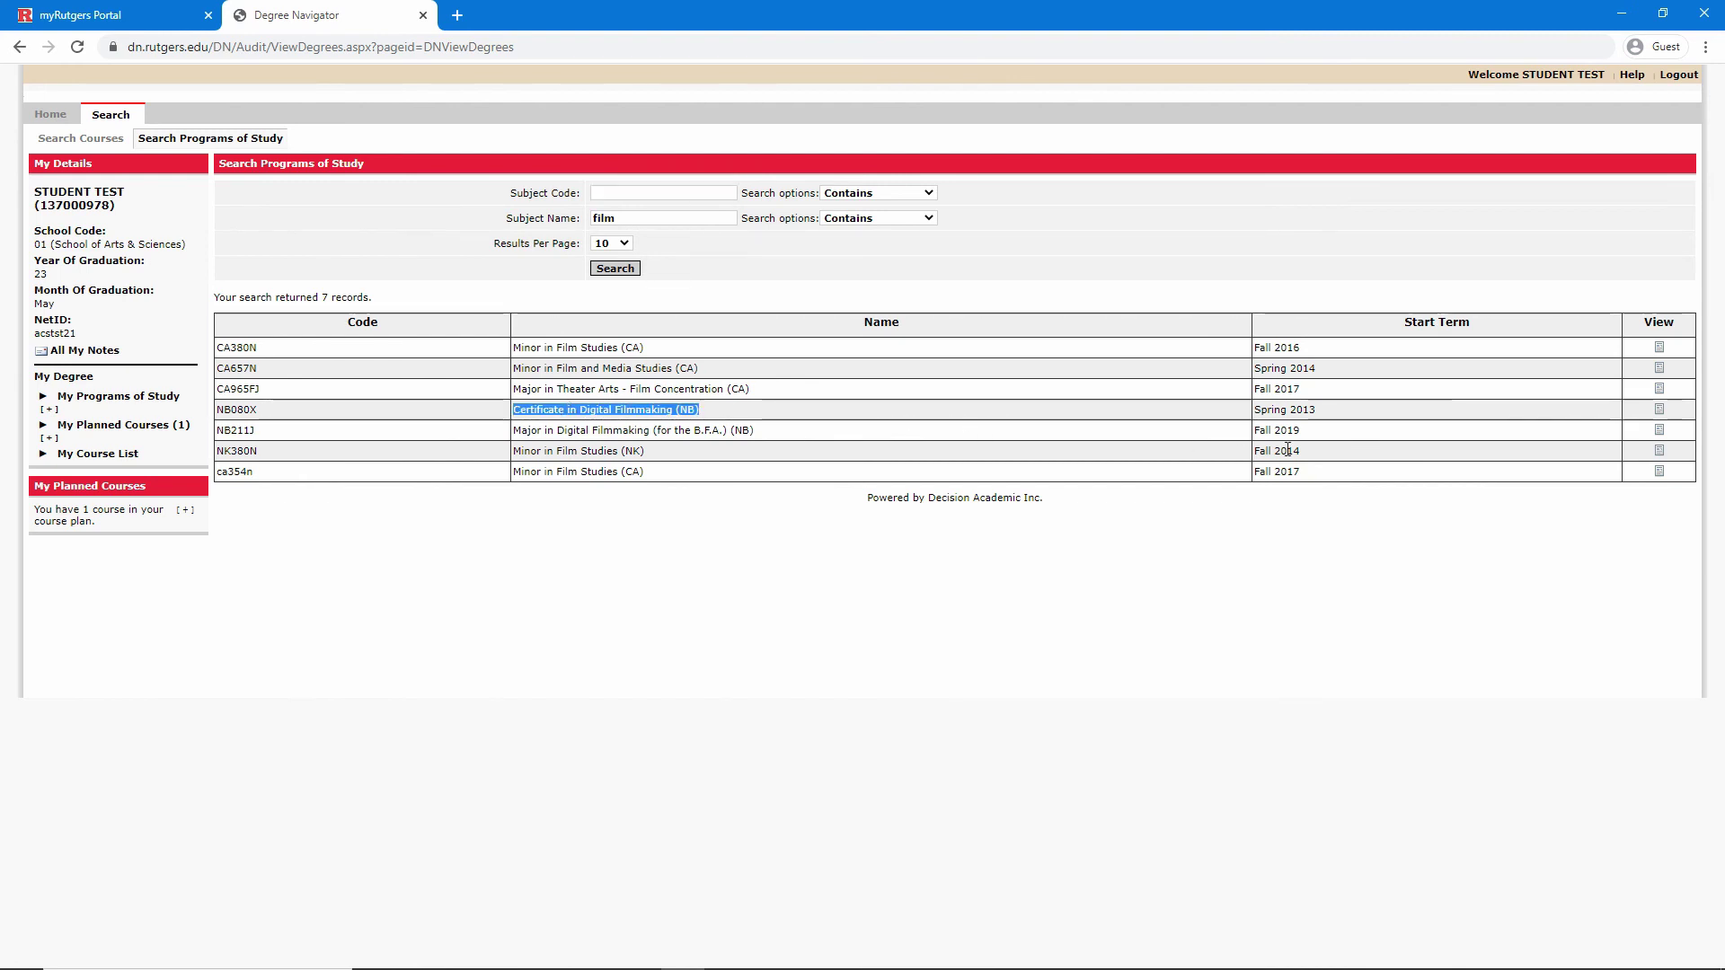
Run the NB080X what-if audit and review the Concentration requirement needing eight more courses
{"action": "left_click", "coordinate": [1661, 411]}
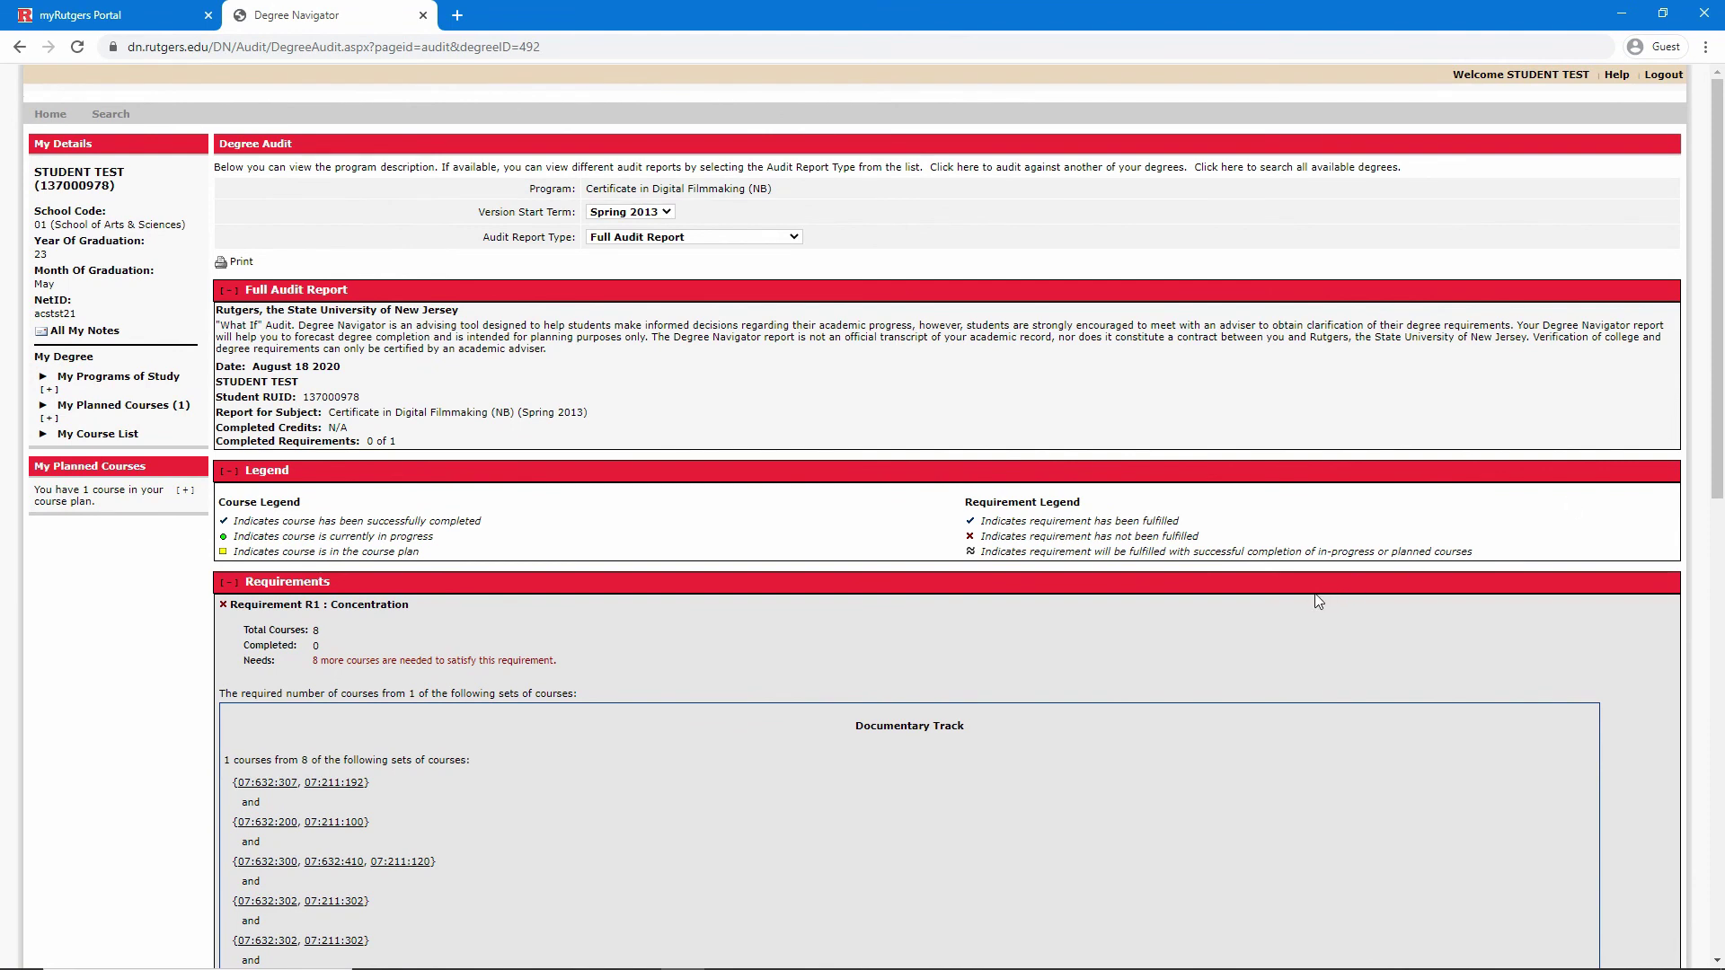
{"action": "scroll", "coordinate": [1318, 602], "scroll_direction": "down", "scroll_amount": 5}
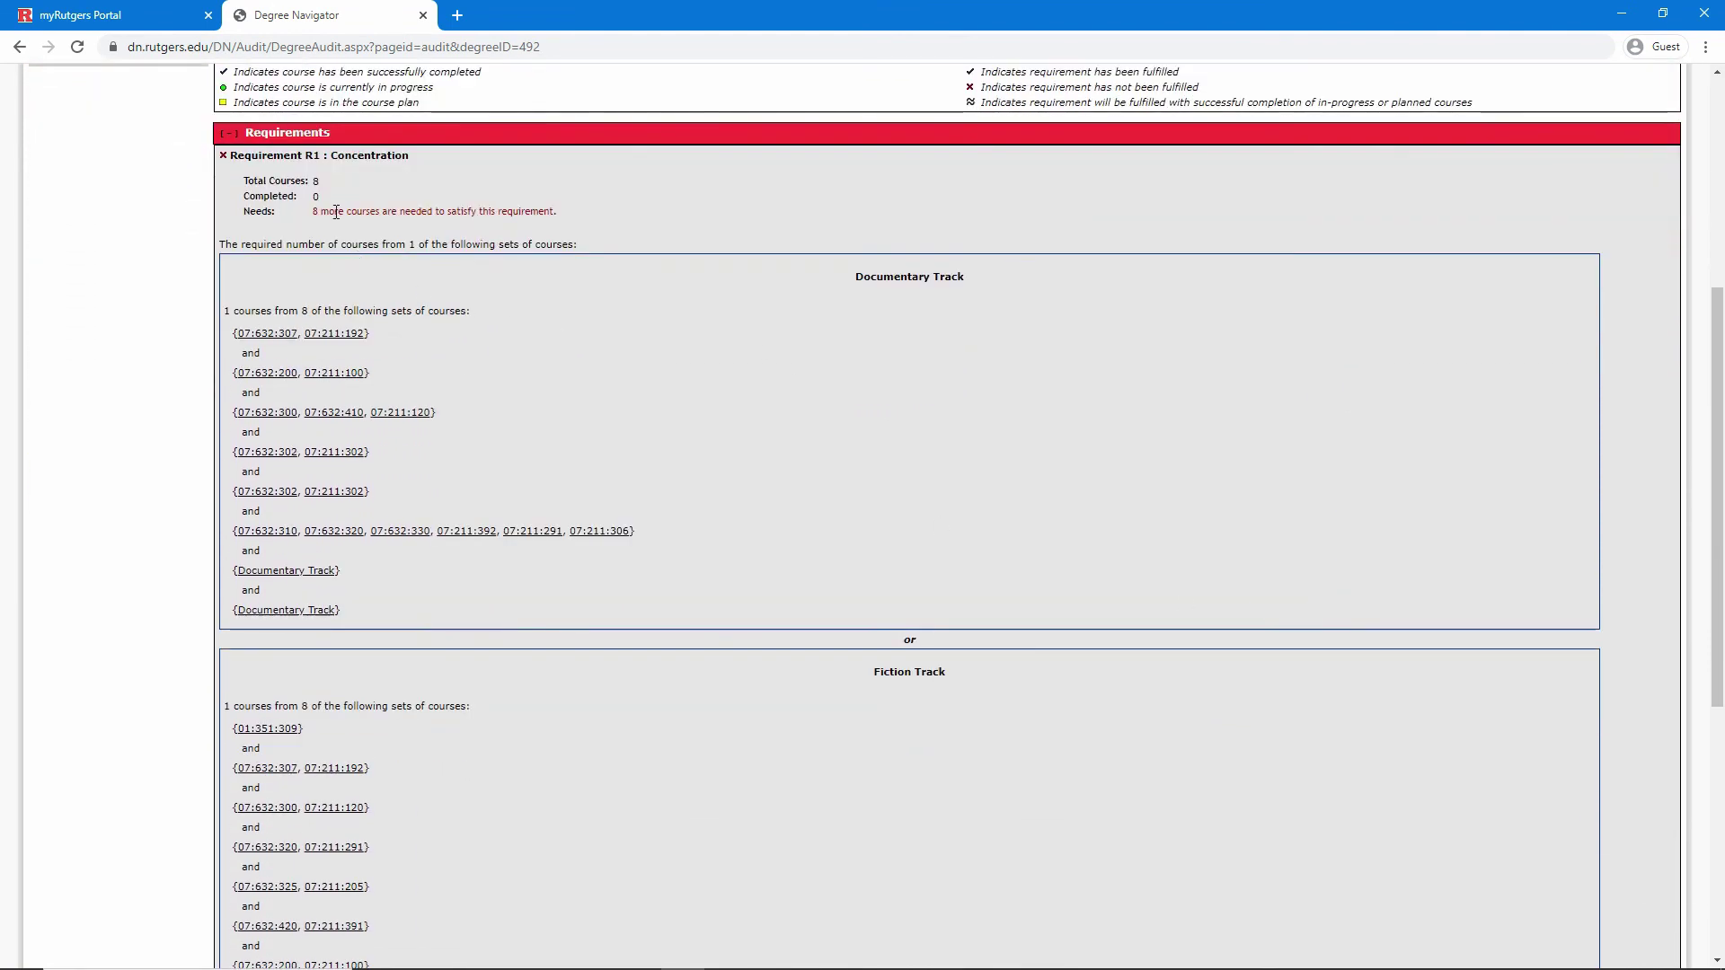
{"action": "triple_click", "coordinate": [334, 210]}
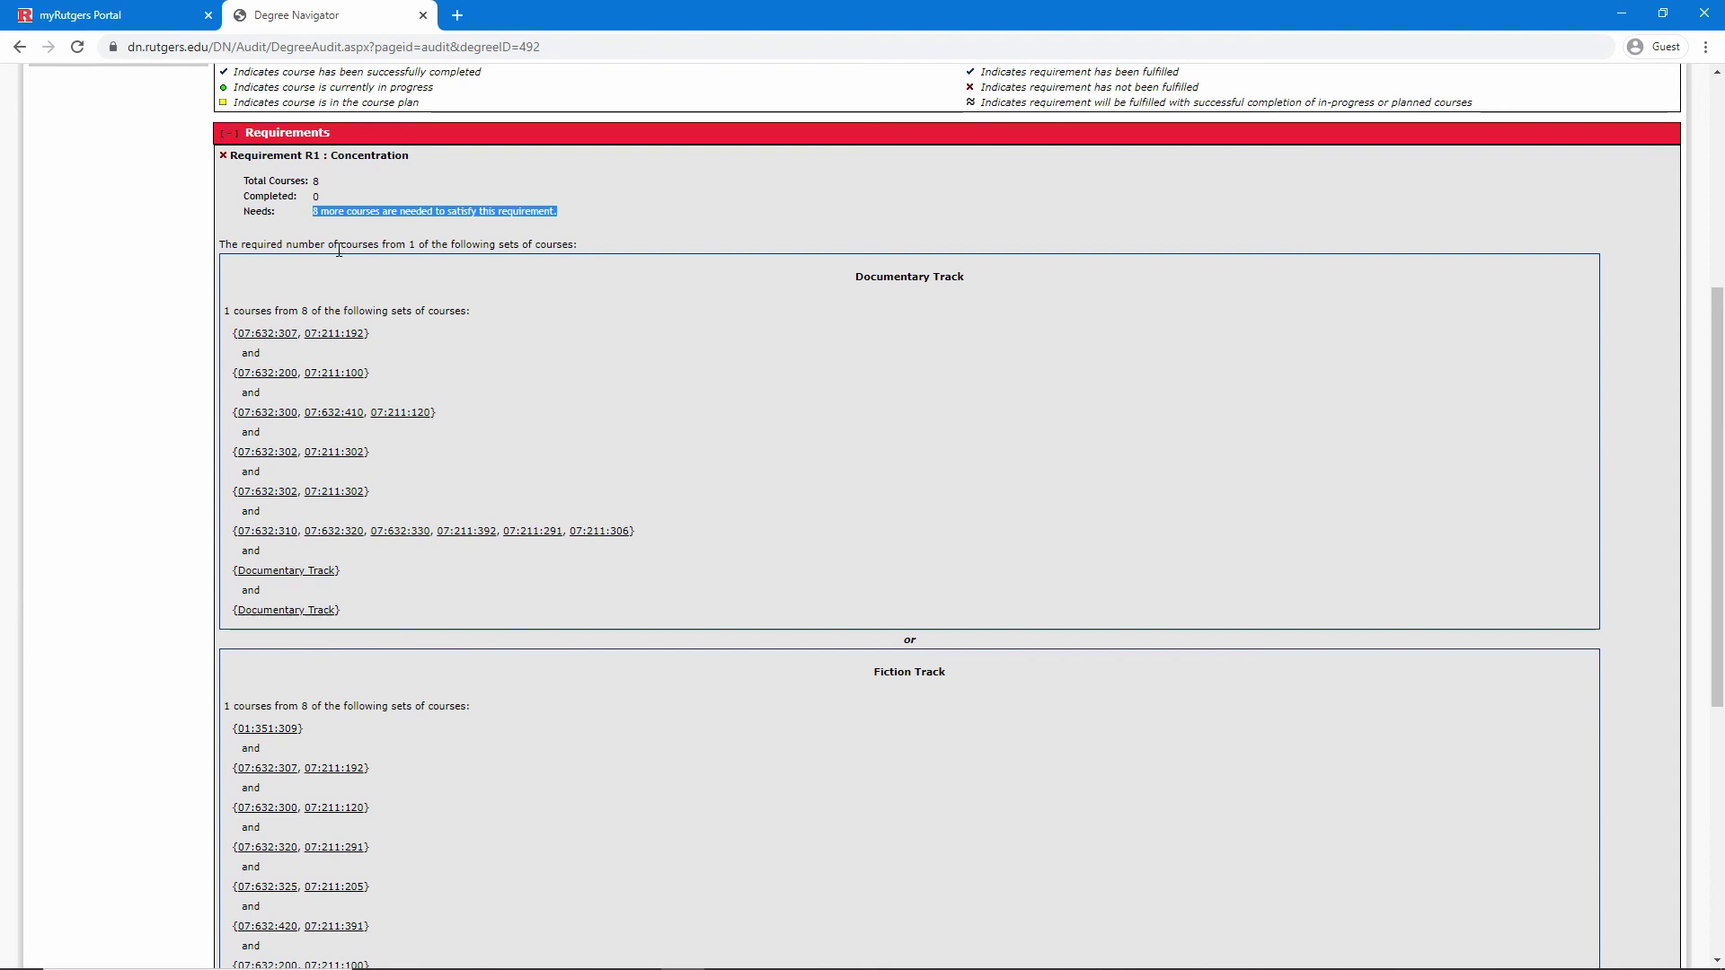
{"action": "left_click", "coordinate": [338, 251]}
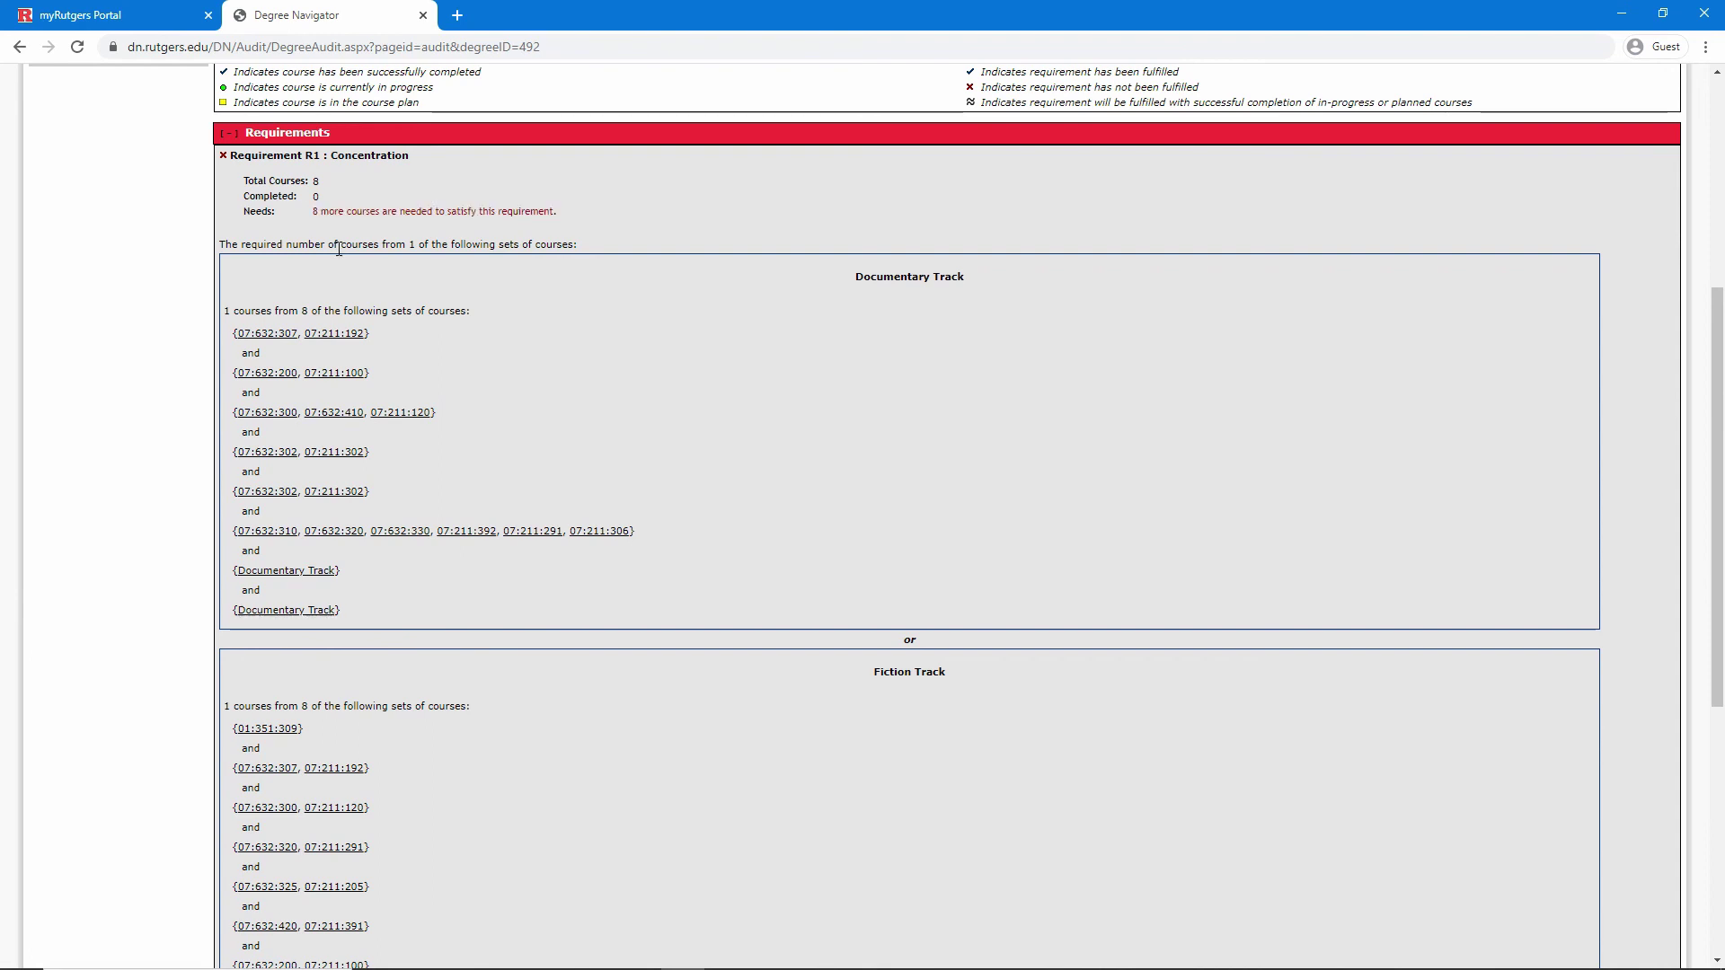
{"action": "scroll", "coordinate": [339, 250], "scroll_direction": "down", "scroll_amount": 2}
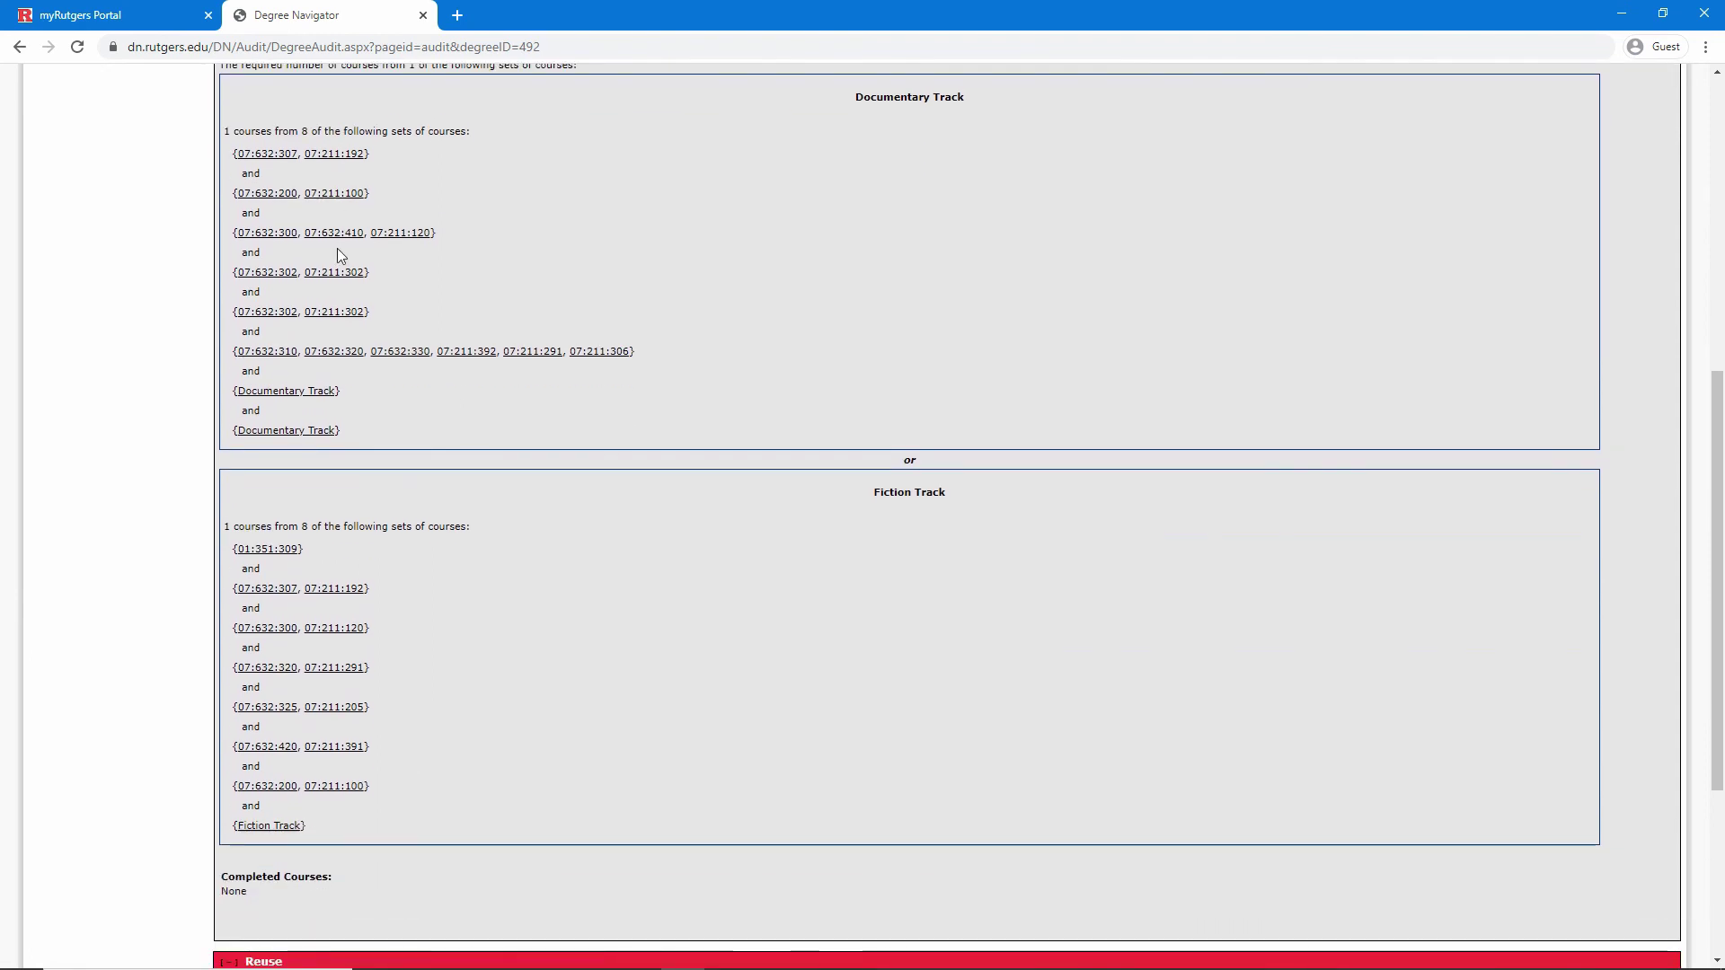
{"action": "scroll", "coordinate": [338, 252], "scroll_direction": "up", "scroll_amount": 1}
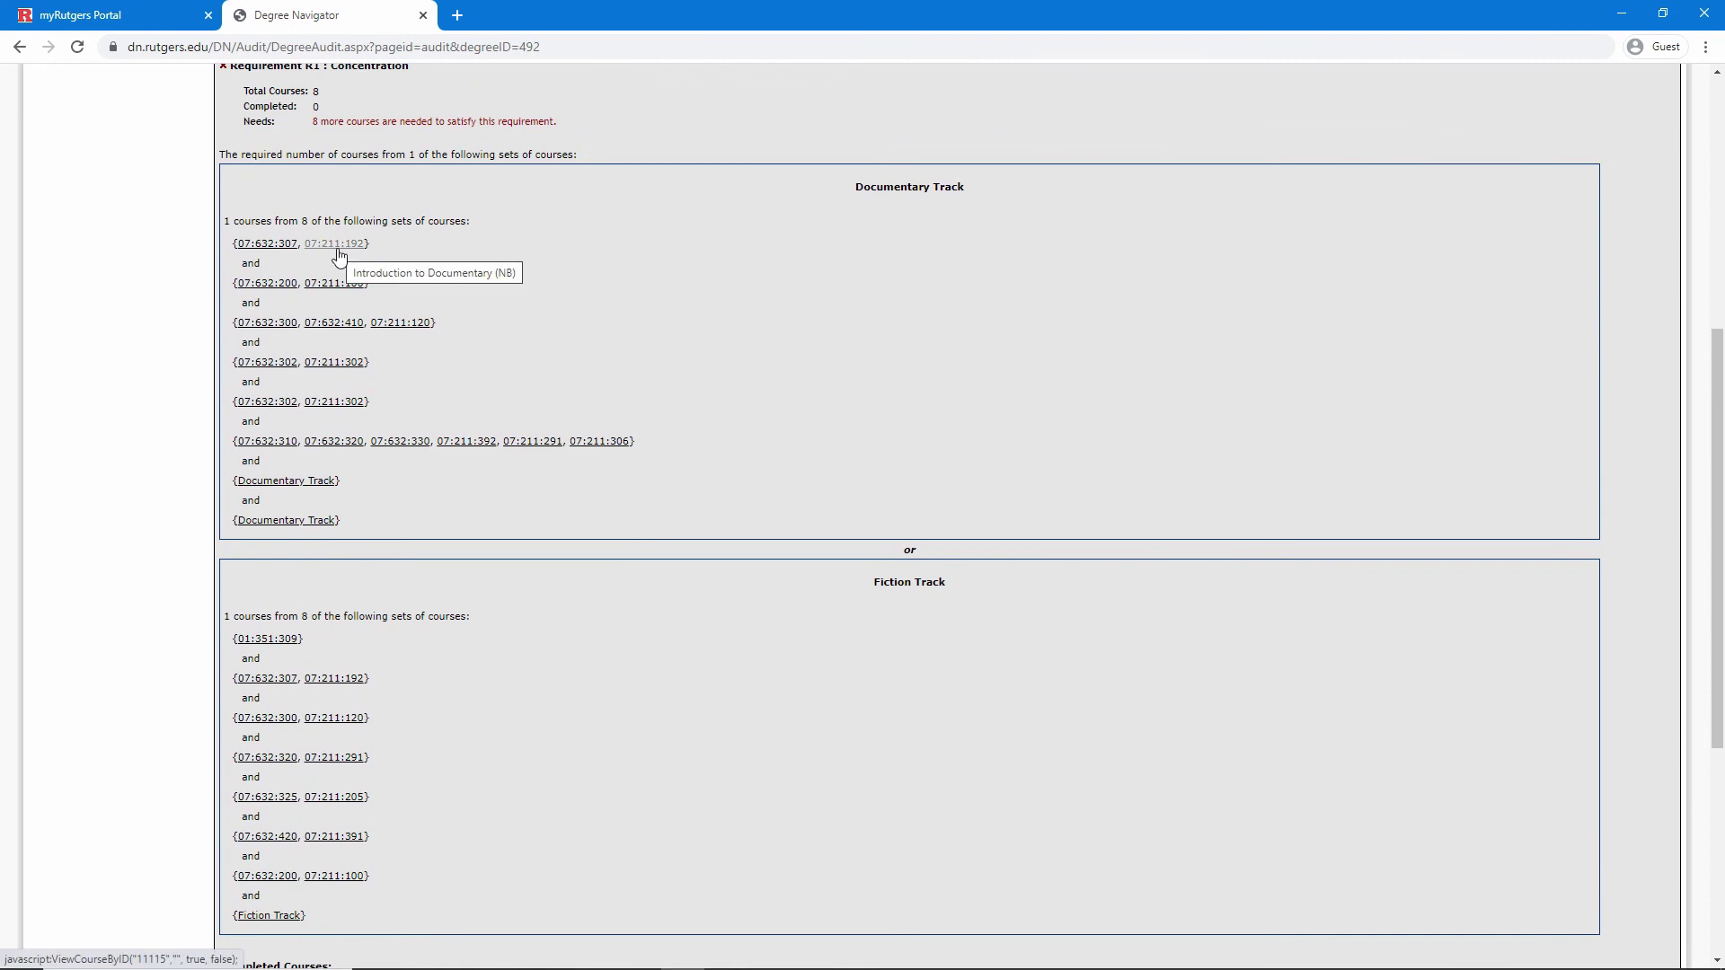
{"action": "scroll", "coordinate": [339, 257], "scroll_direction": "up", "scroll_amount": 6}
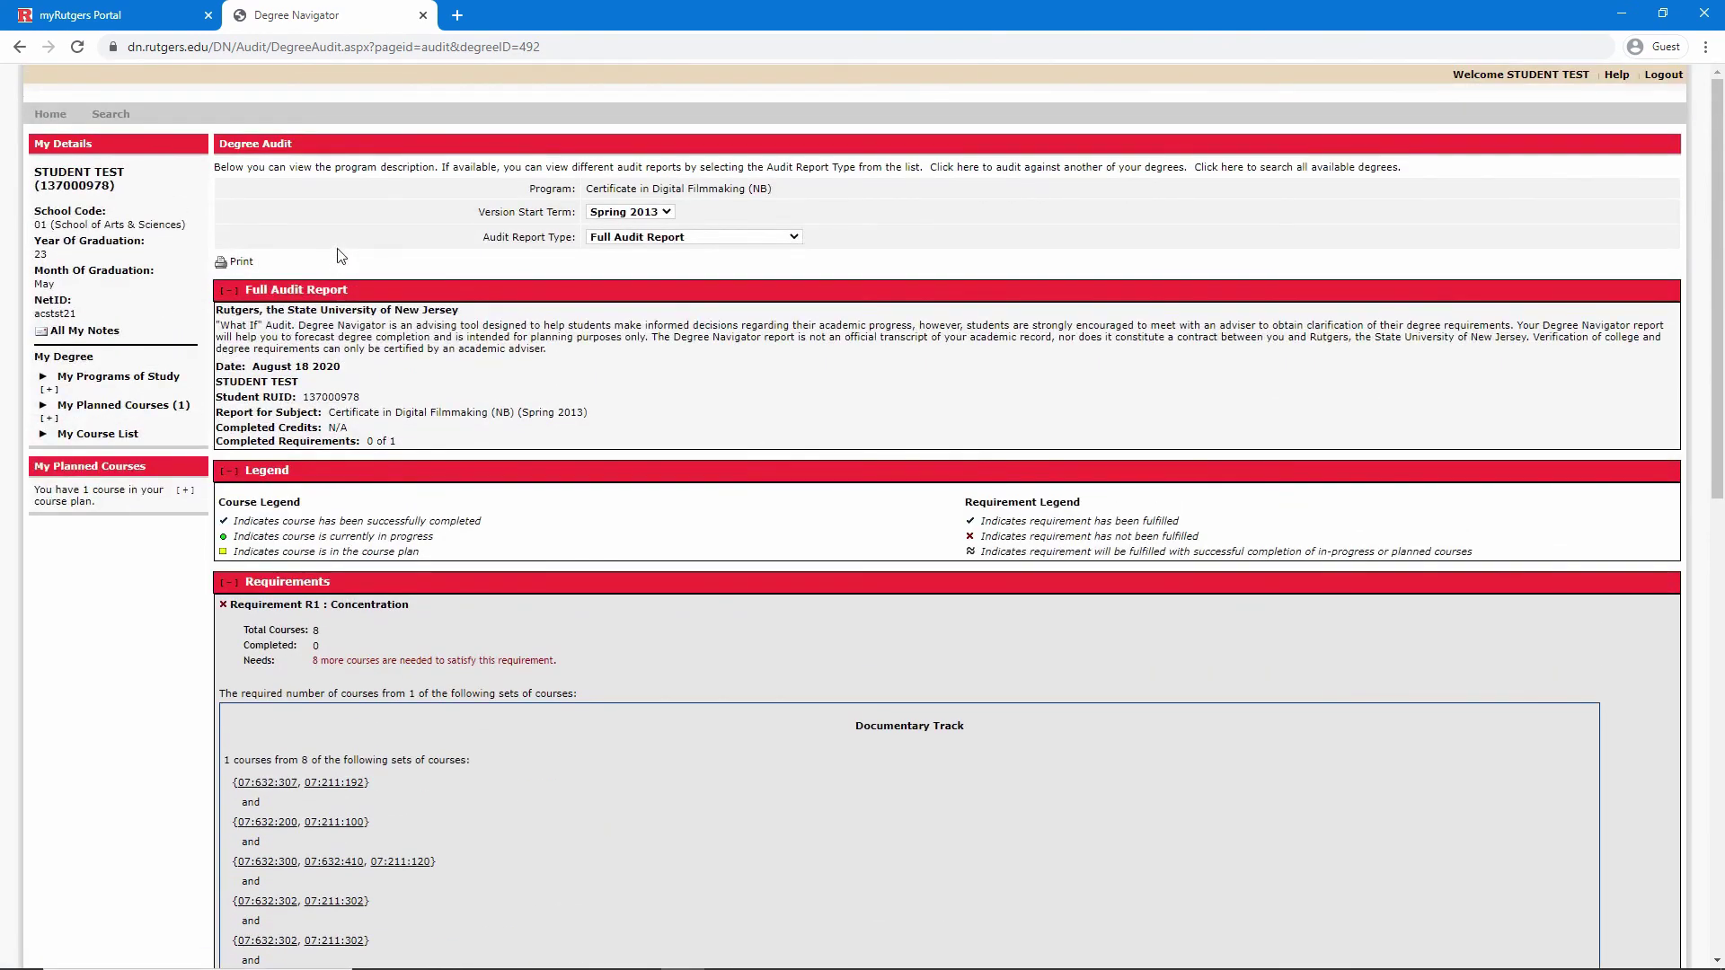